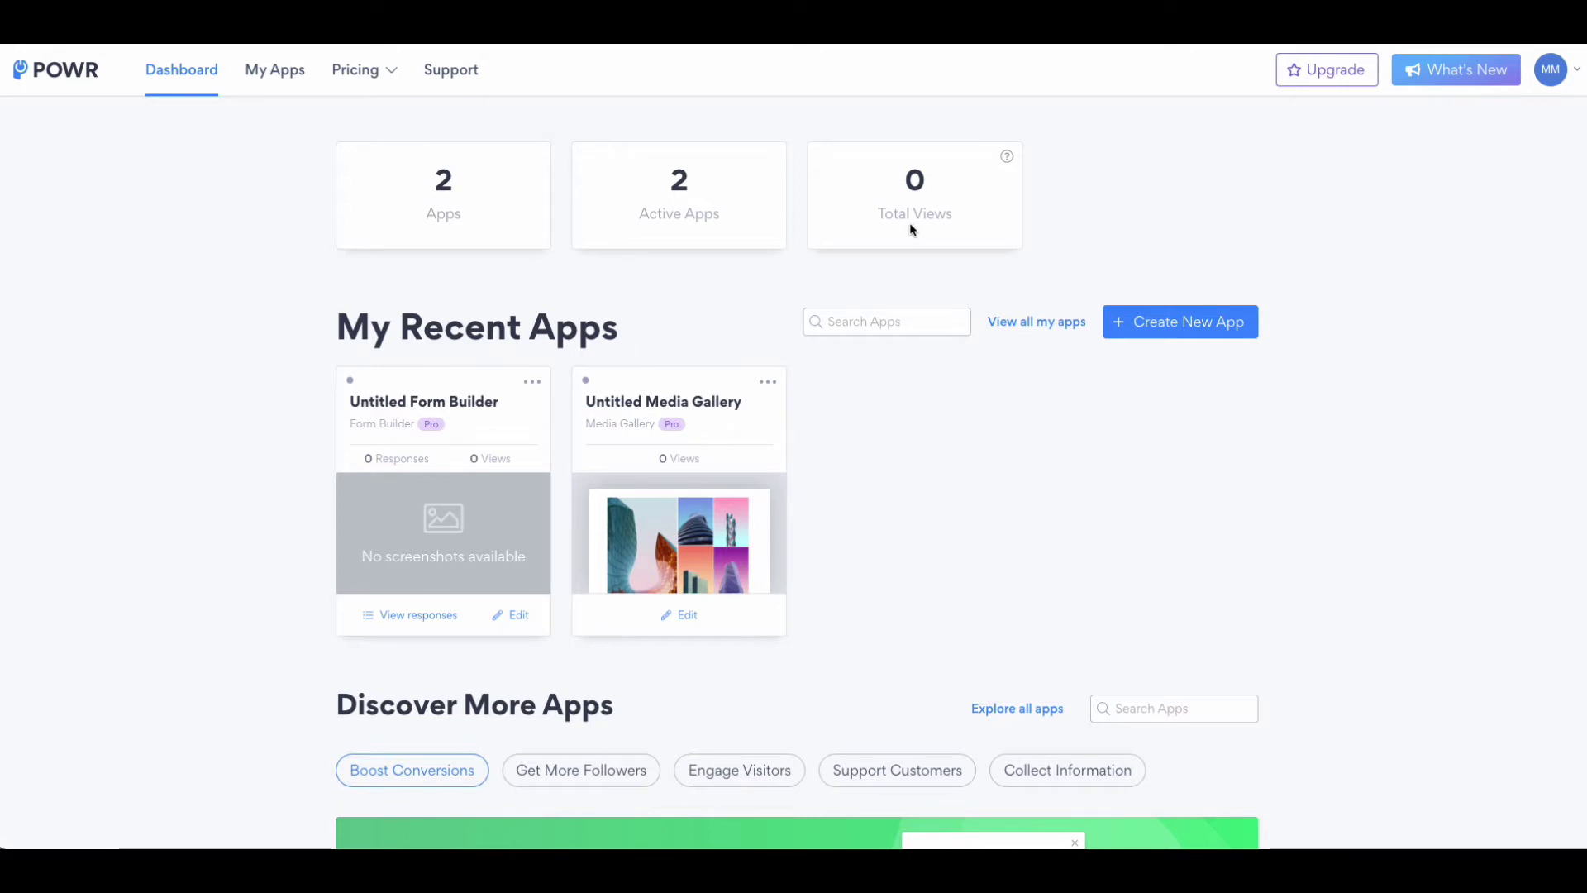
Open the App Library listing all available POWR apps
scroll(909, 223, down, 2)
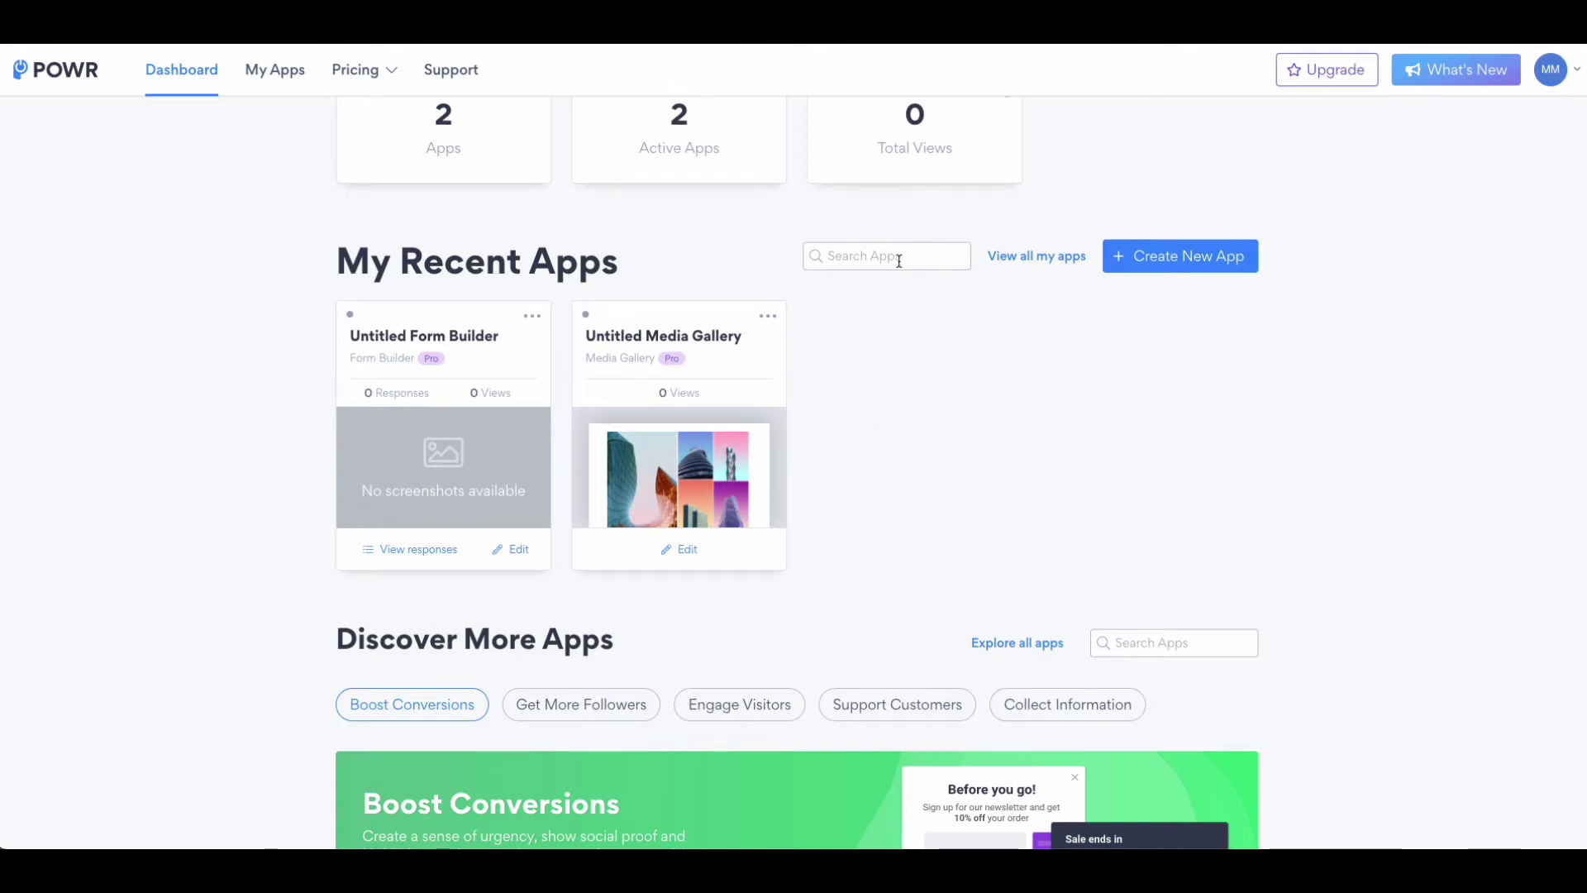
scroll(921, 411, down, 5)
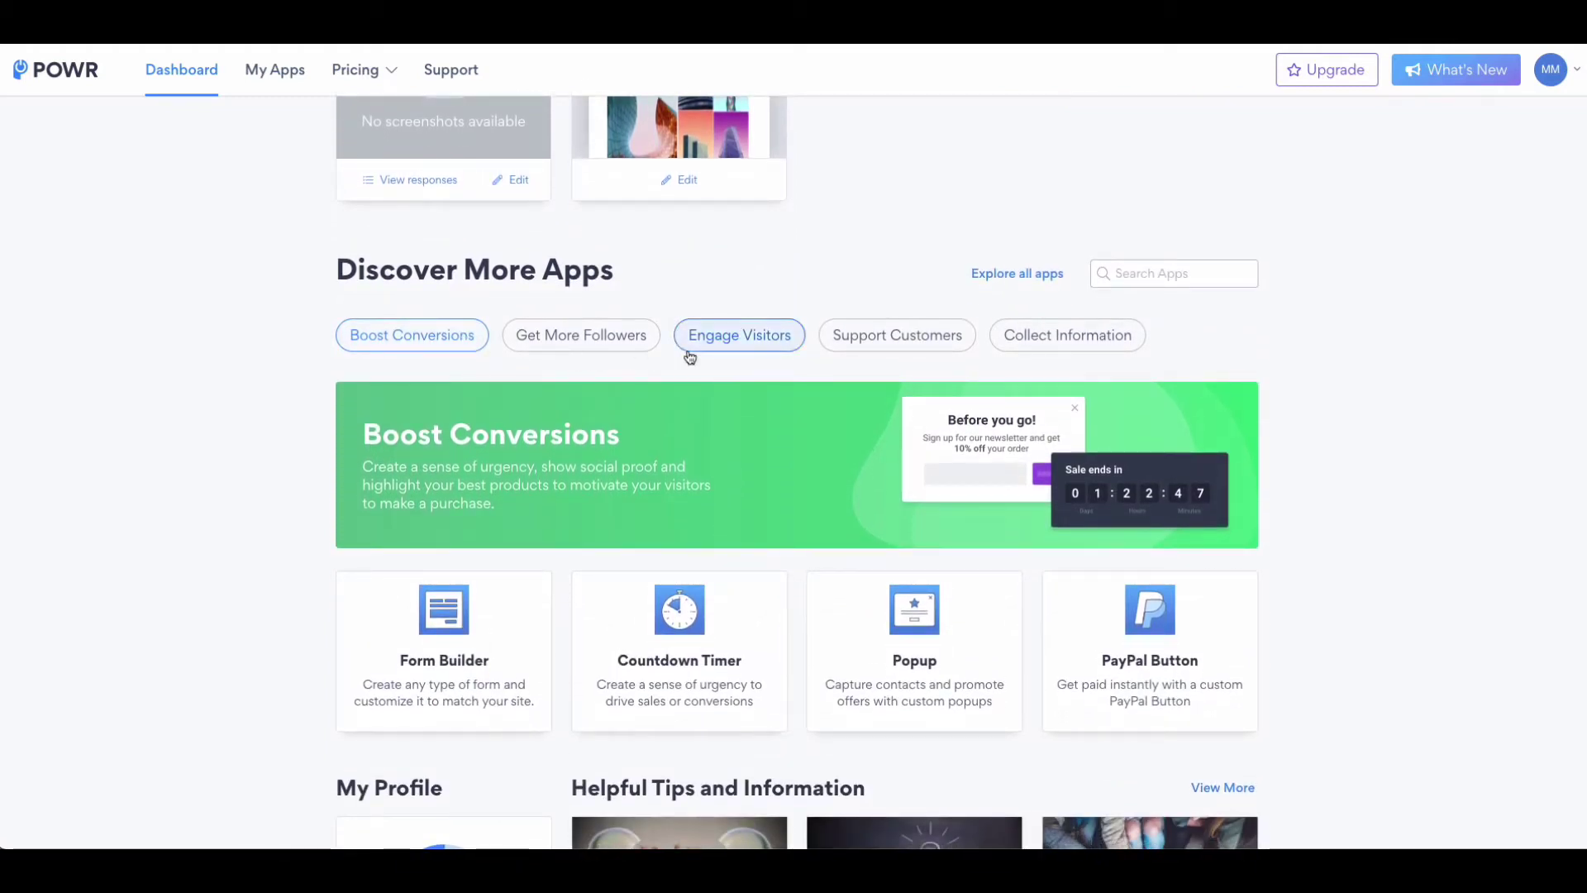
scroll(688, 354, down, 1)
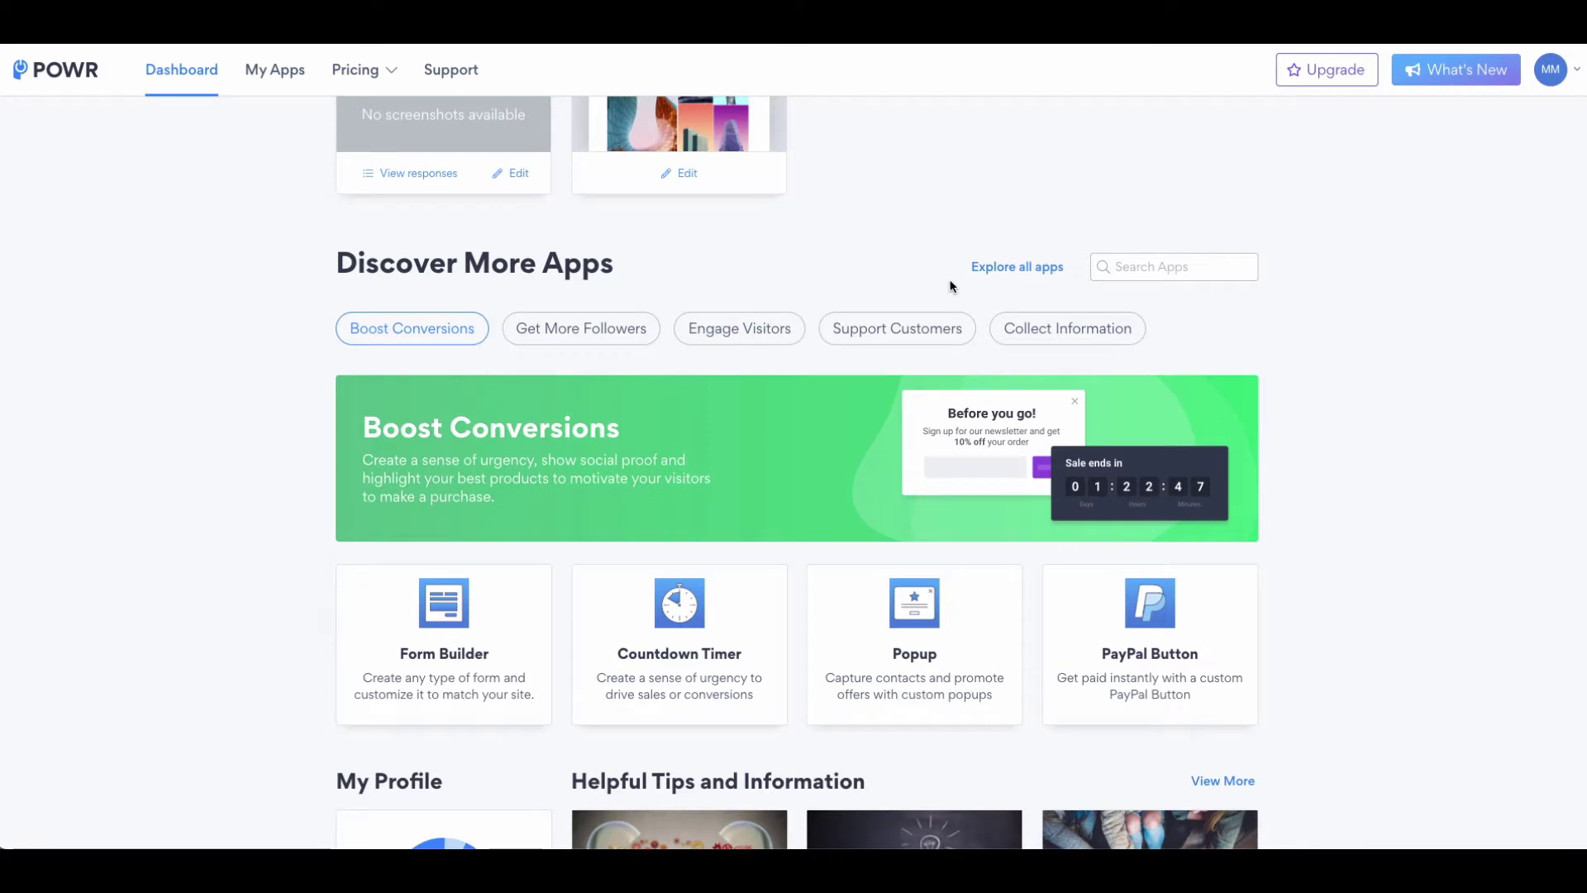
click(1018, 268)
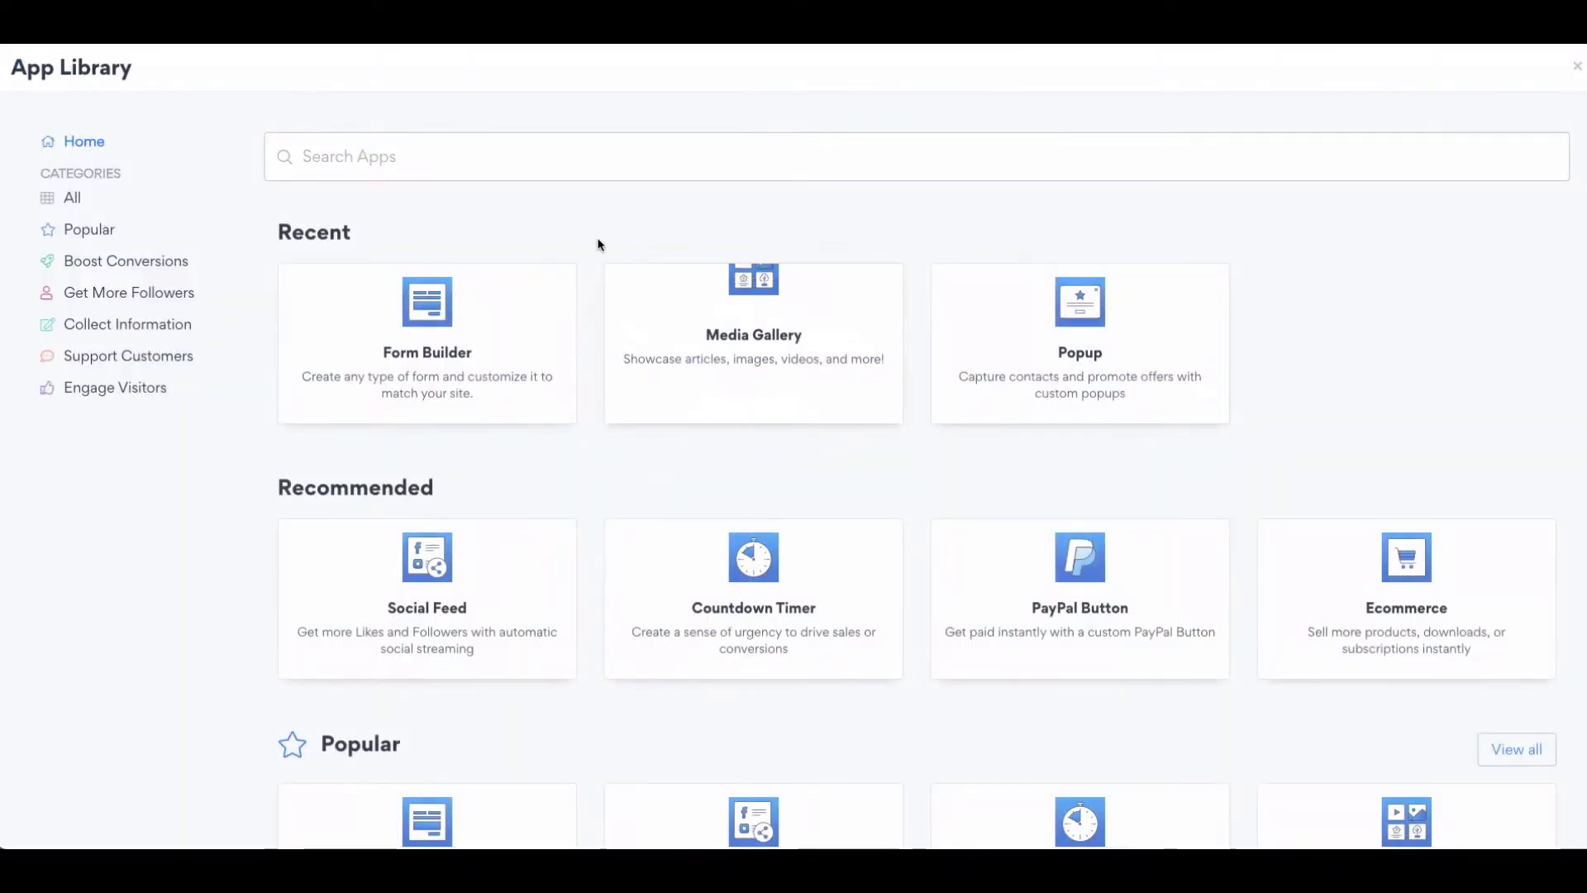
Browse the App Library's app categories
scroll(229, 319, down, 1)
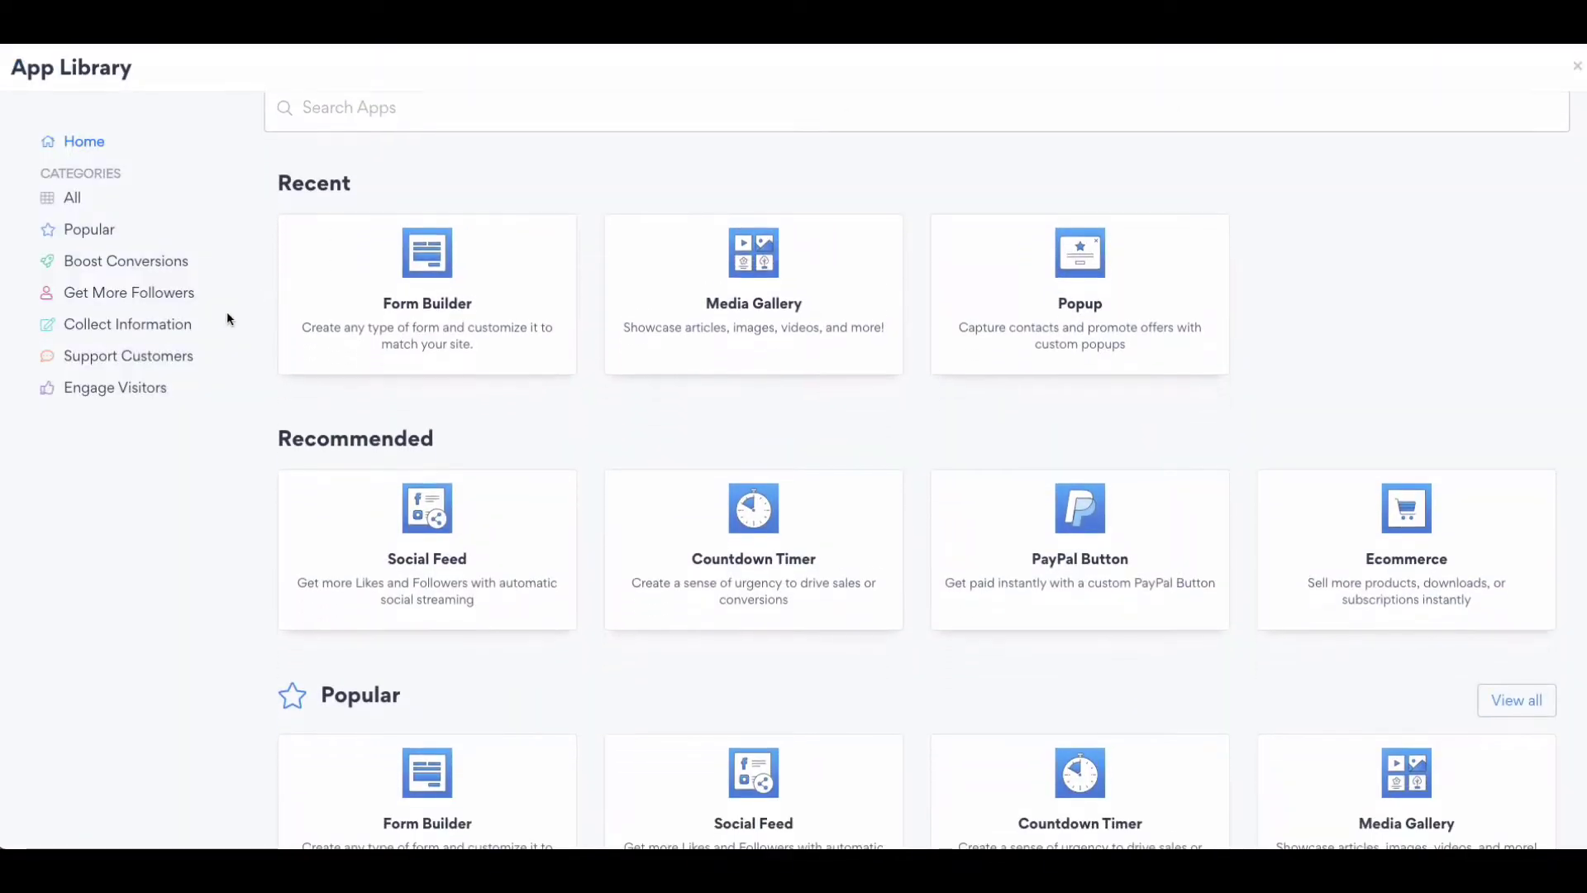
scroll(226, 321, down, 1)
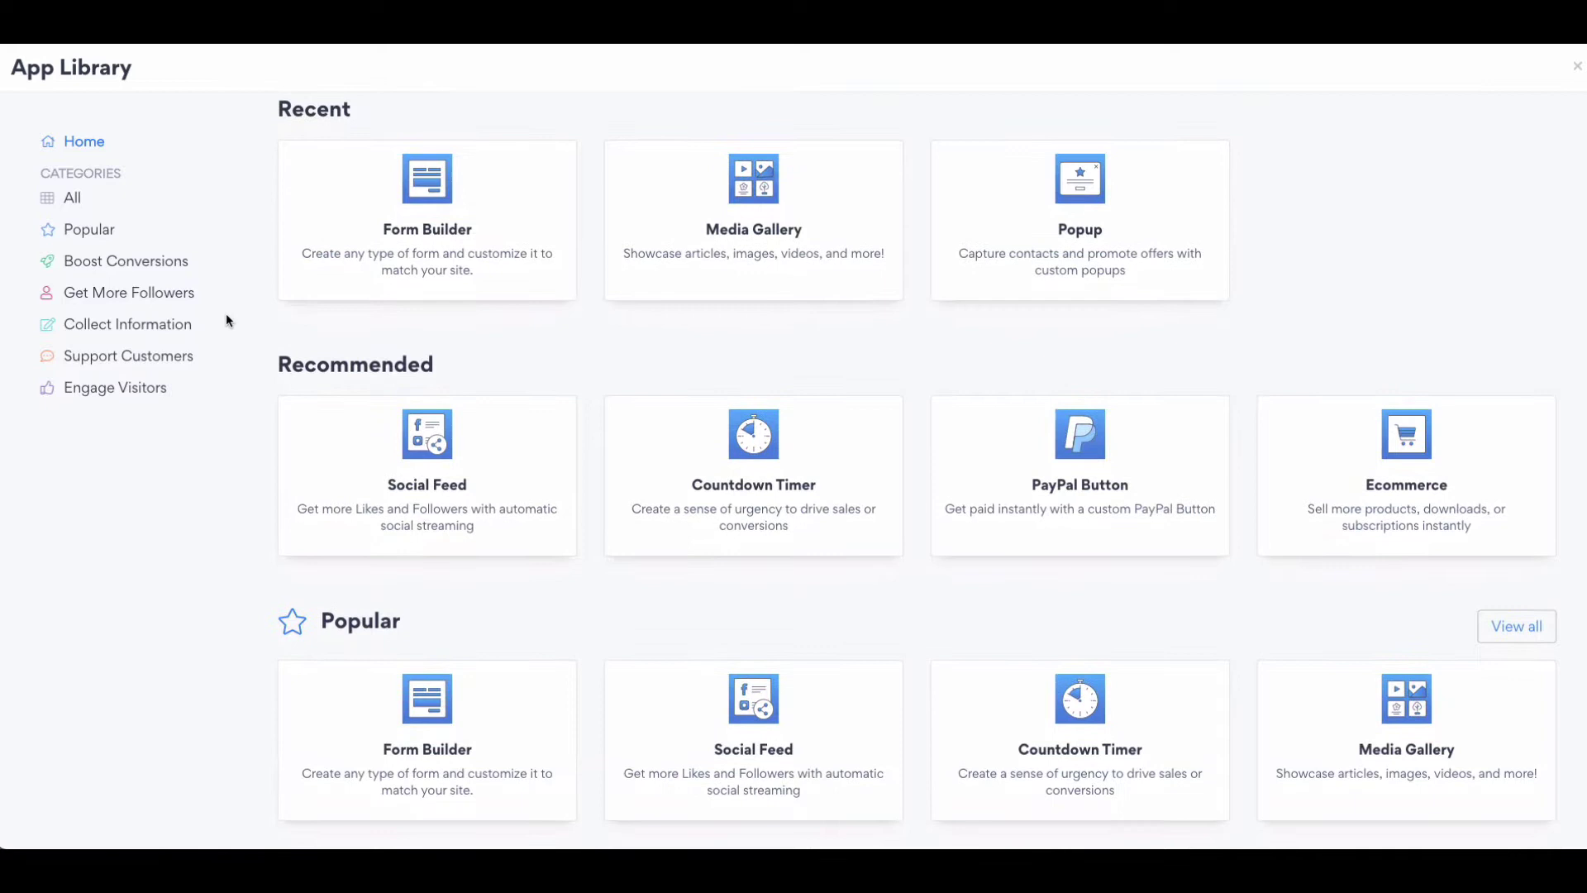
scroll(227, 331, down, 1)
scroll(226, 334, down, 5)
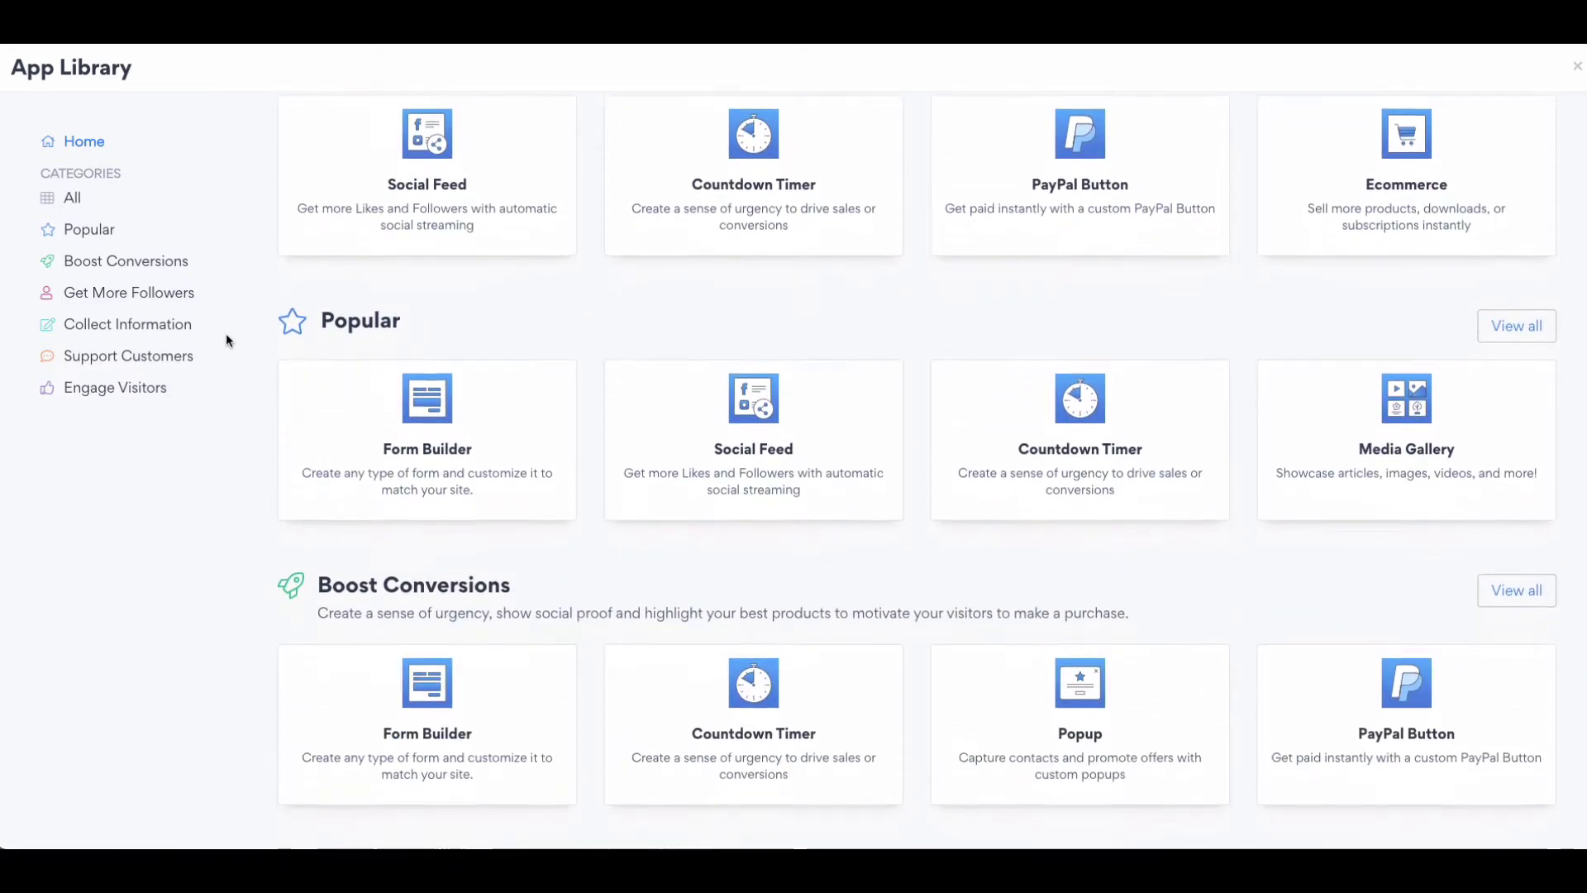
scroll(226, 335, down, 5)
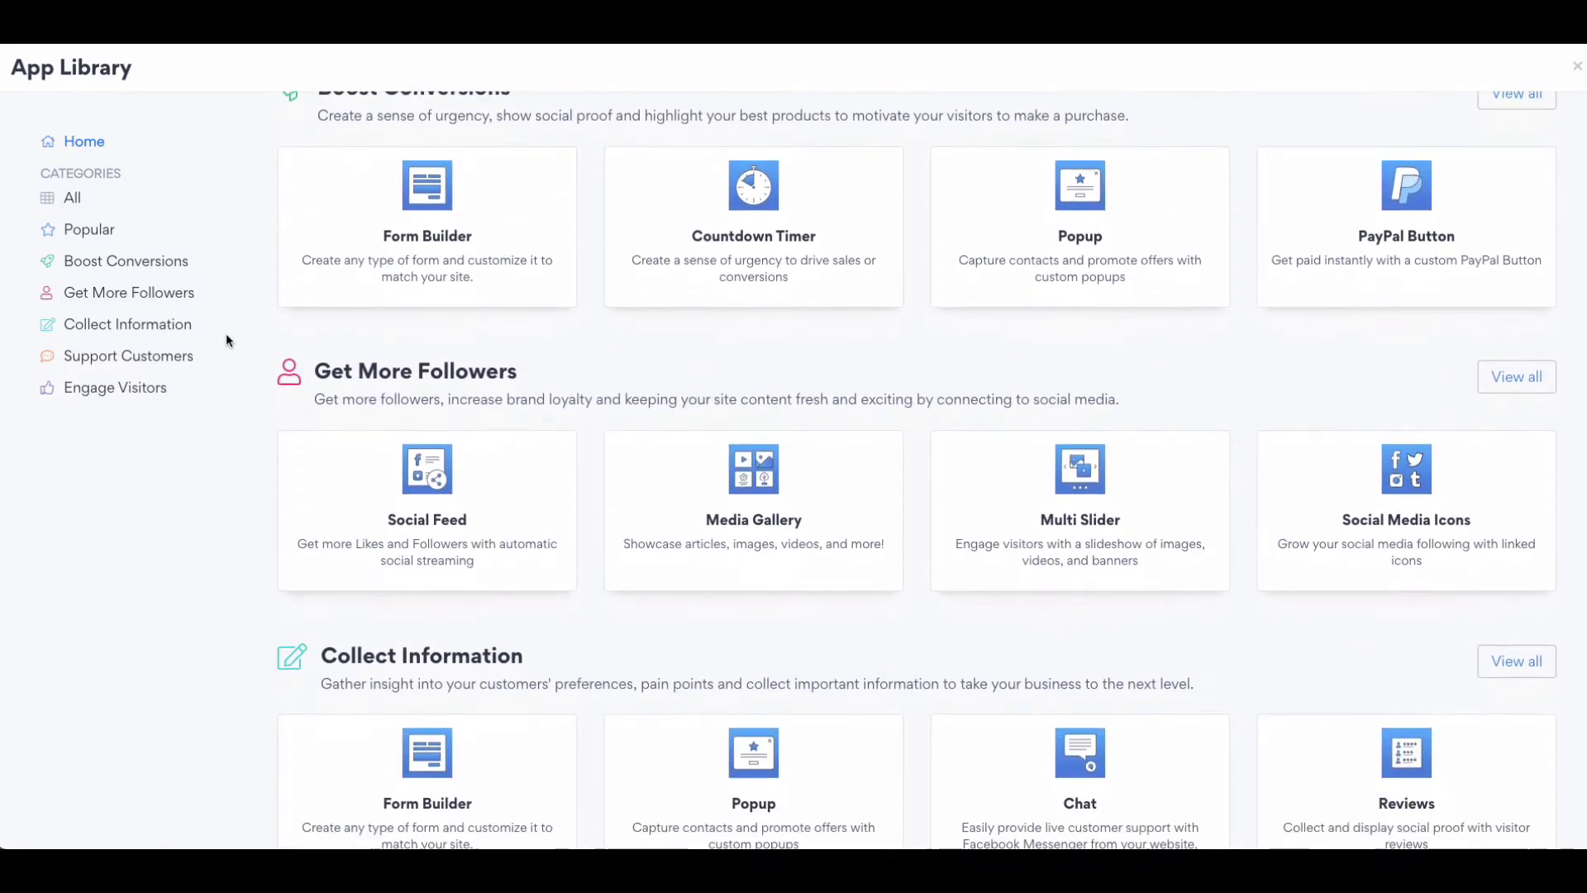
scroll(226, 334, up, 10)
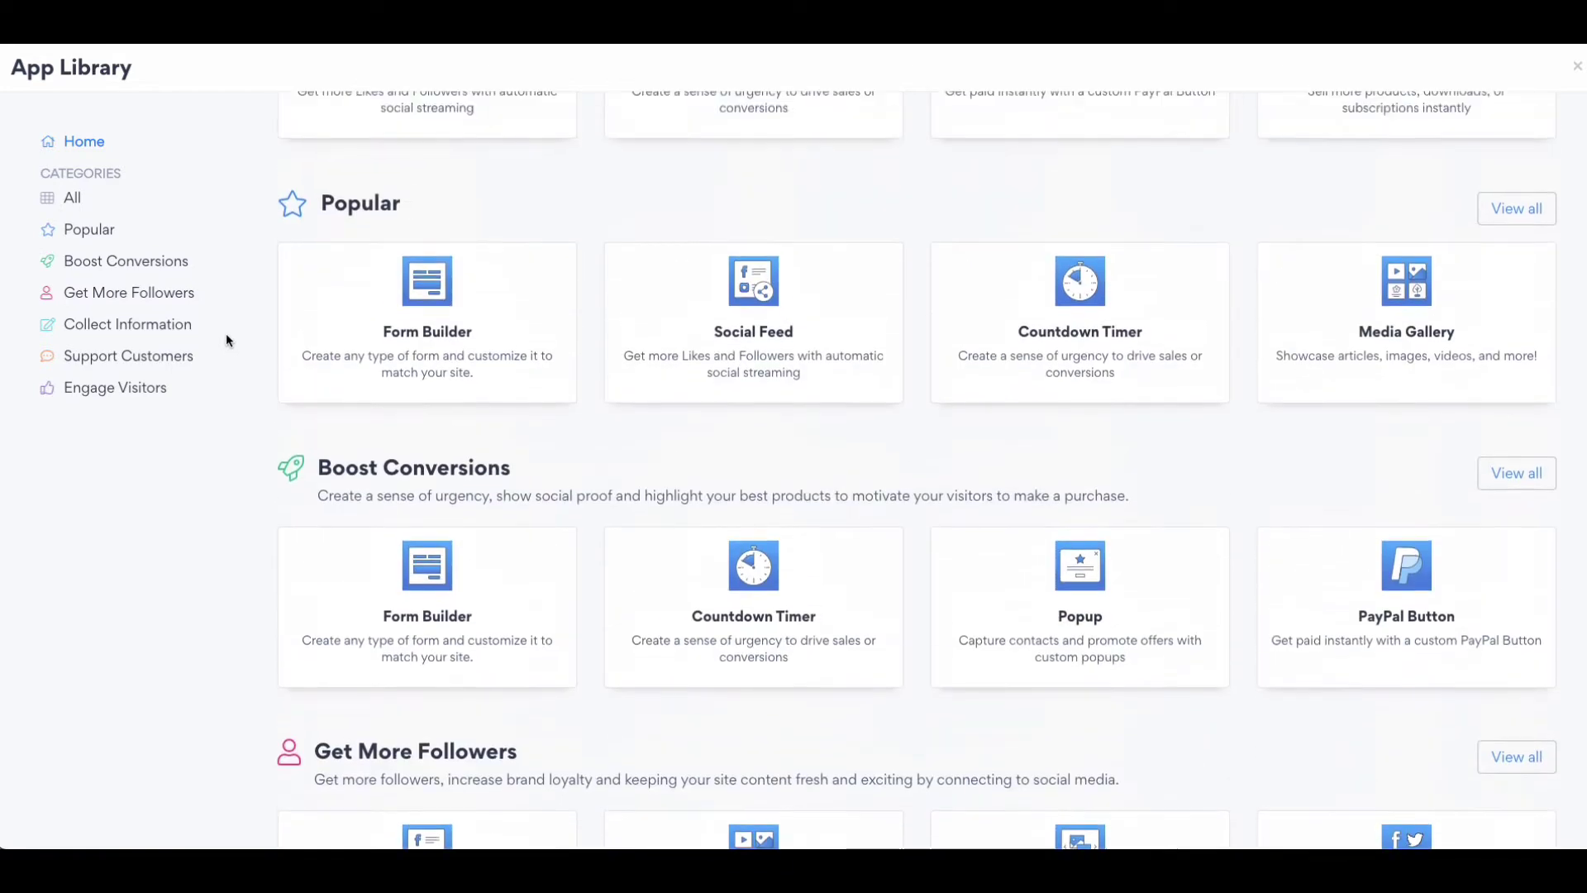
scroll(226, 334, up, 3)
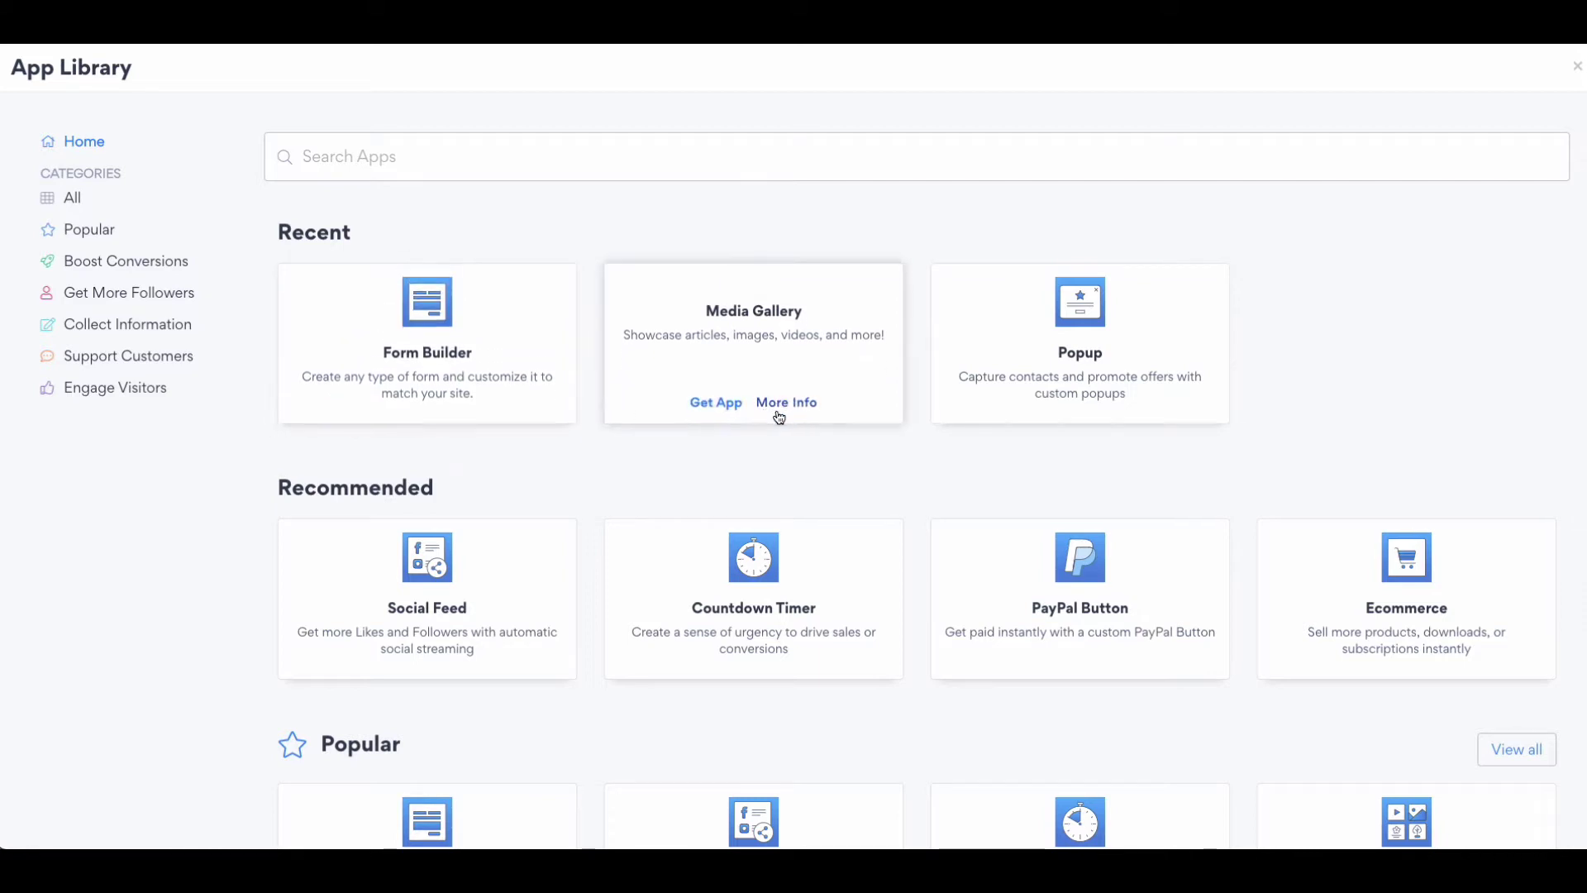
scroll(124, 455, down, 3)
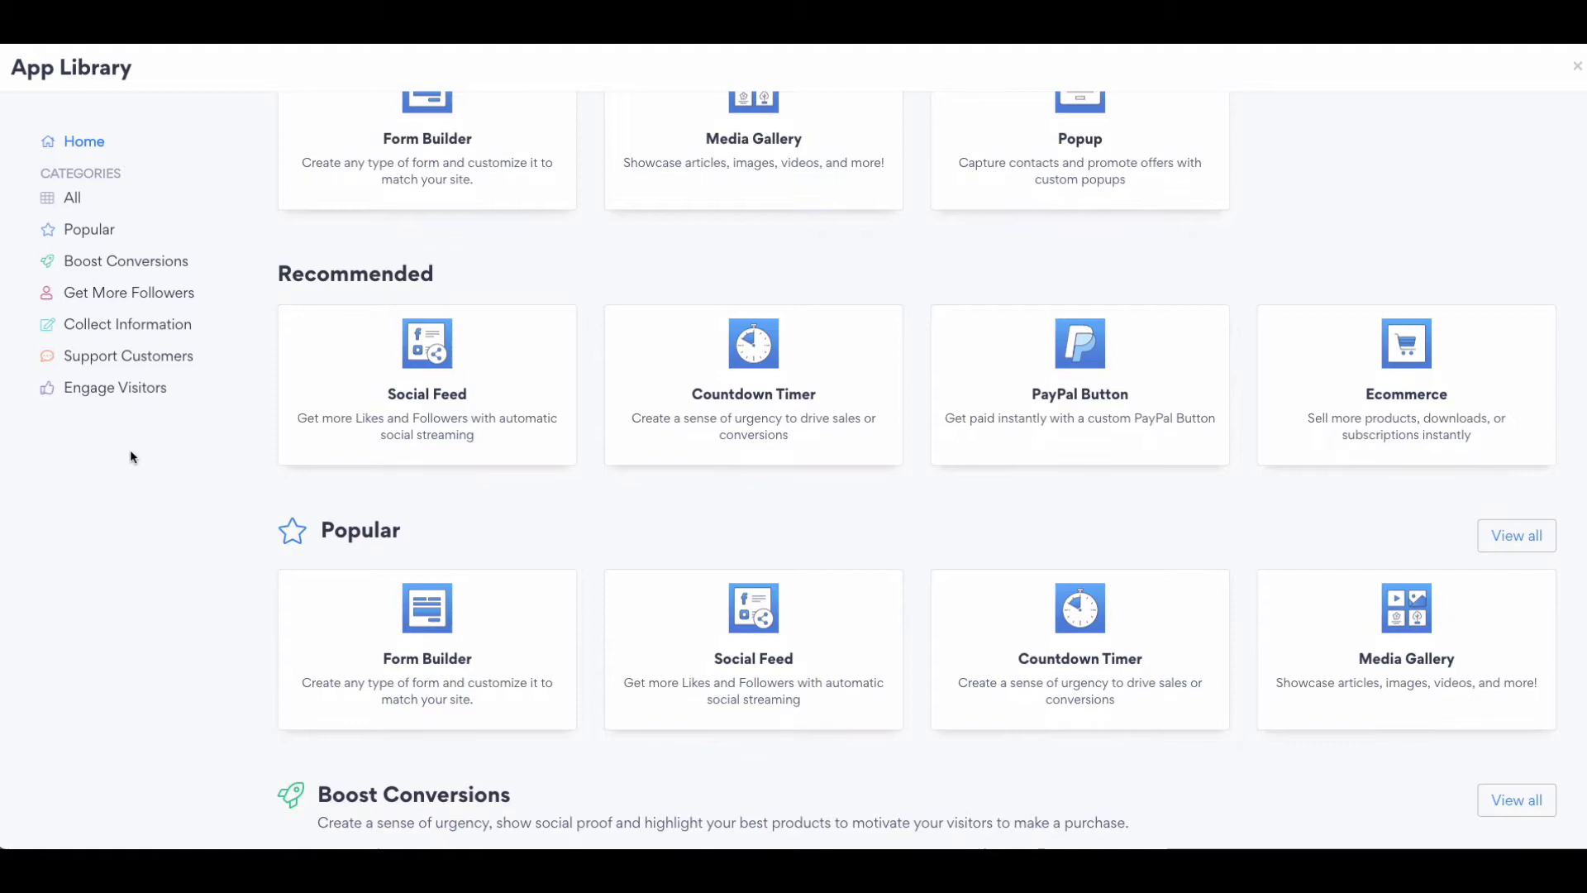
scroll(131, 456, down, 1)
scroll(131, 457, down, 5)
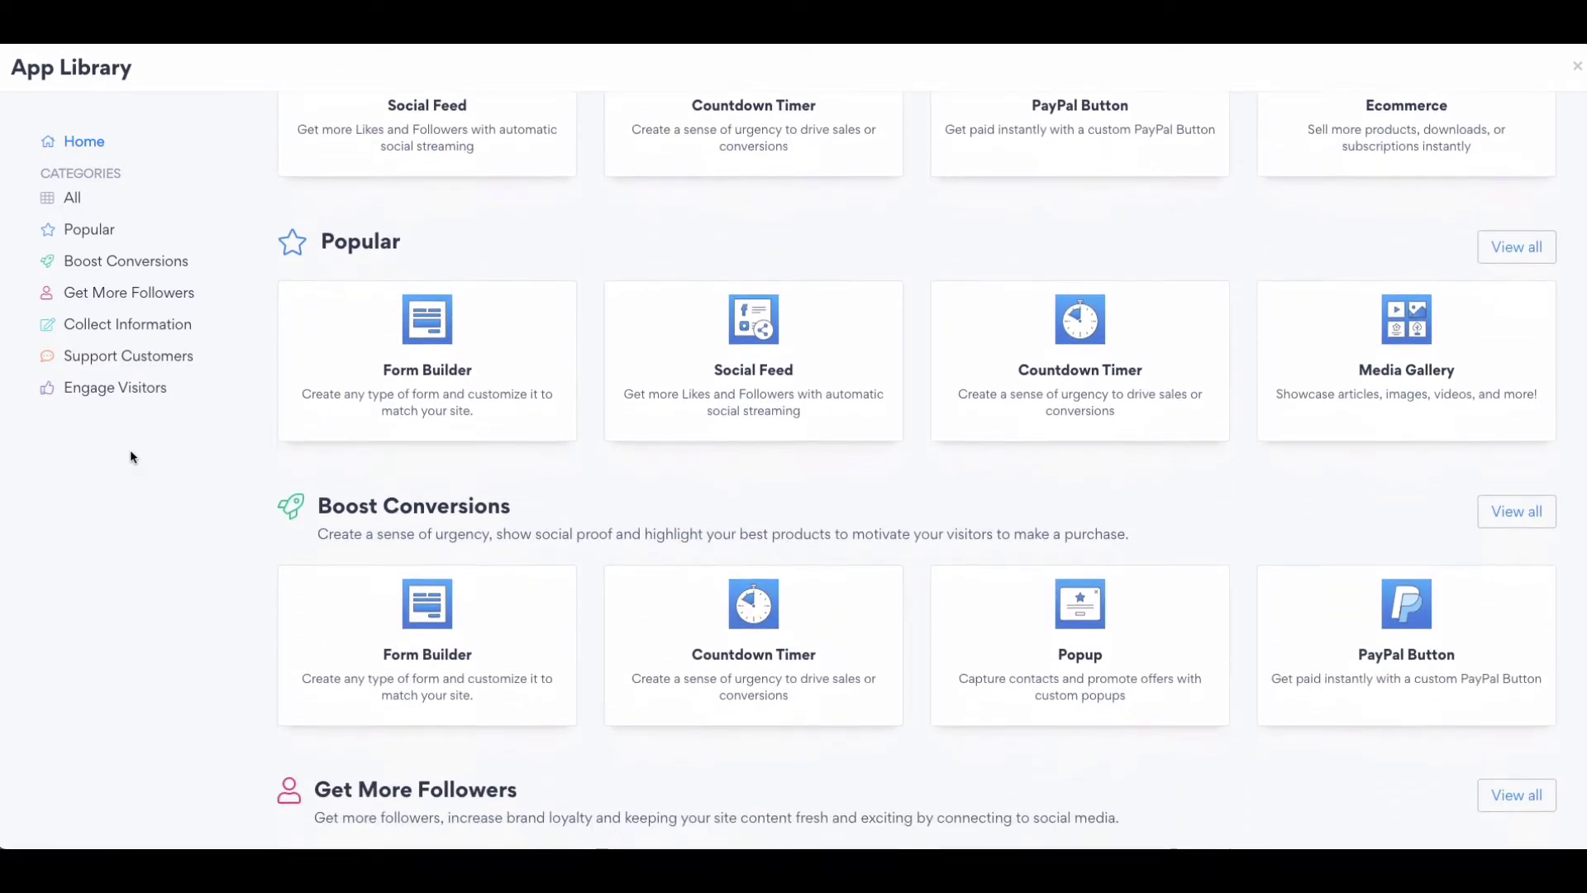
scroll(131, 456, down, 3)
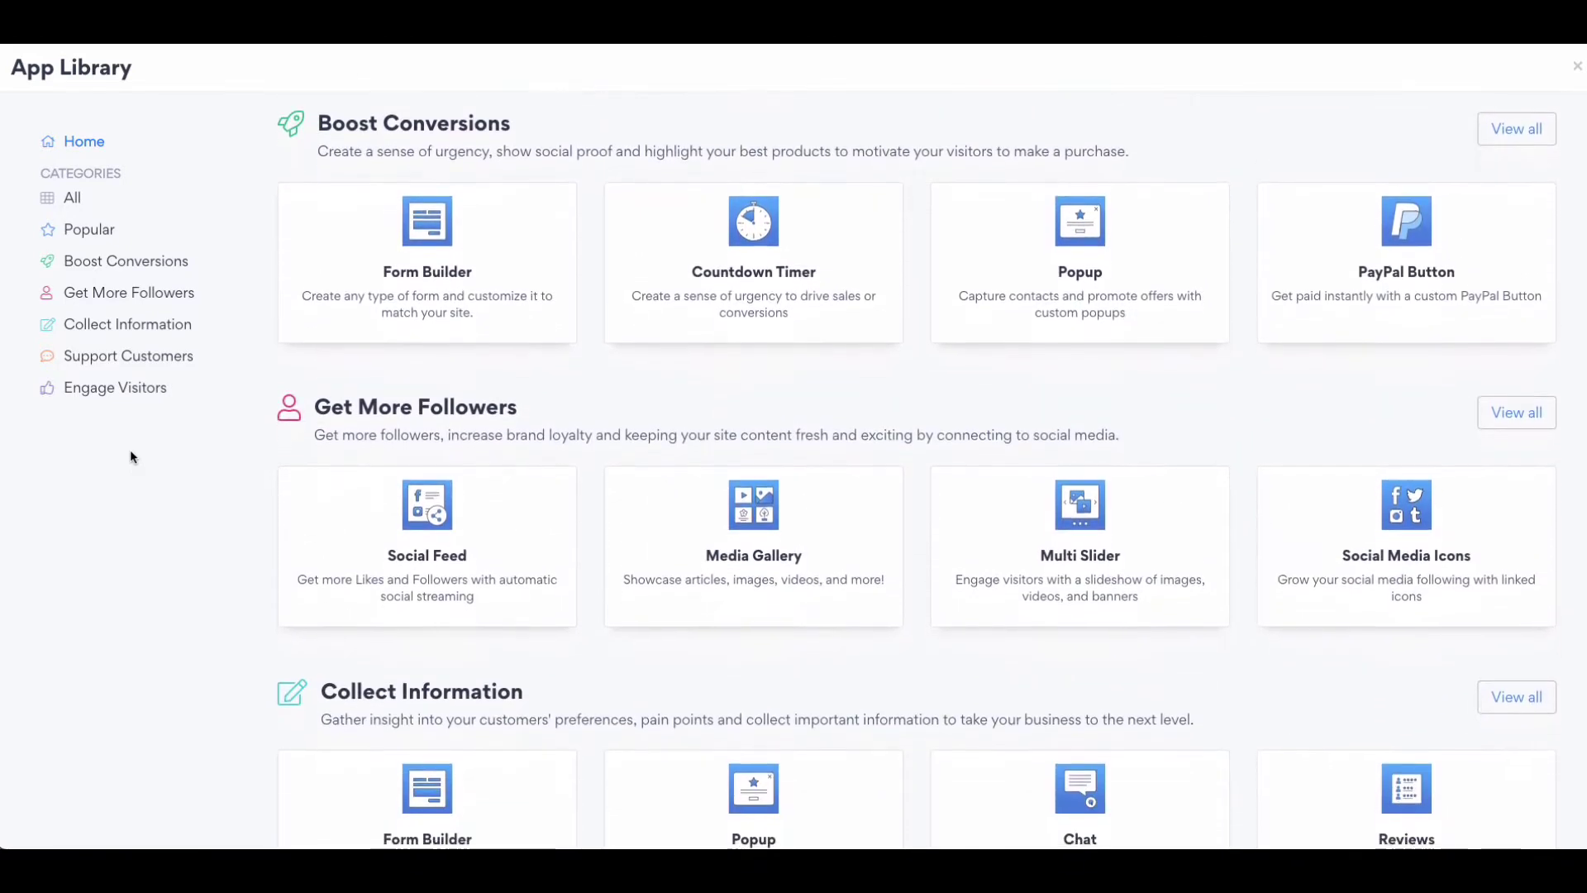
scroll(131, 457, up, 10)
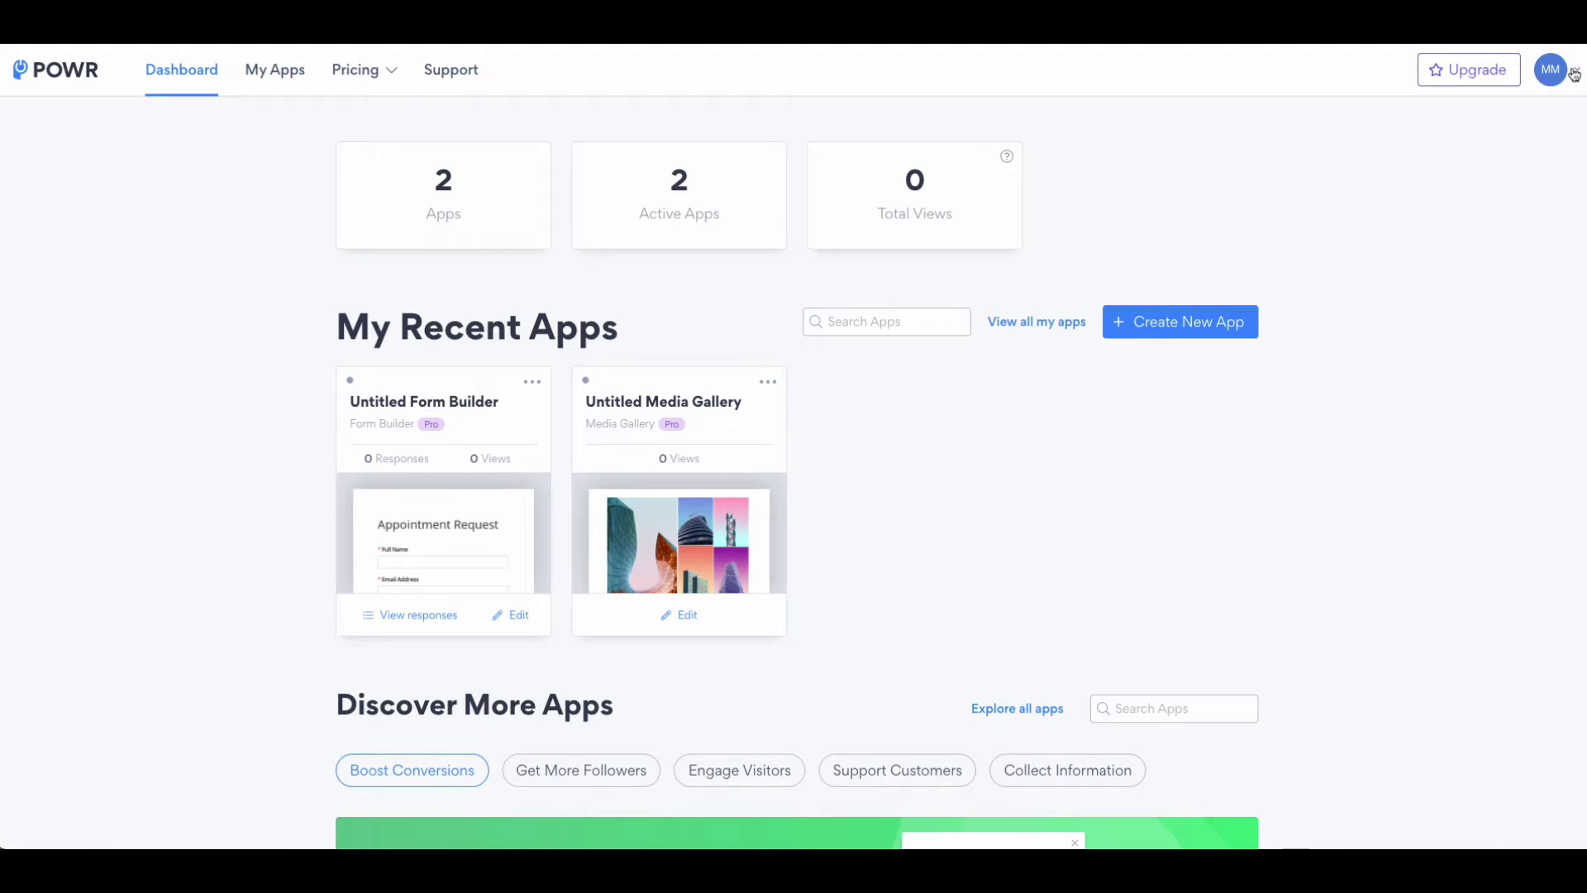
click(1574, 75)
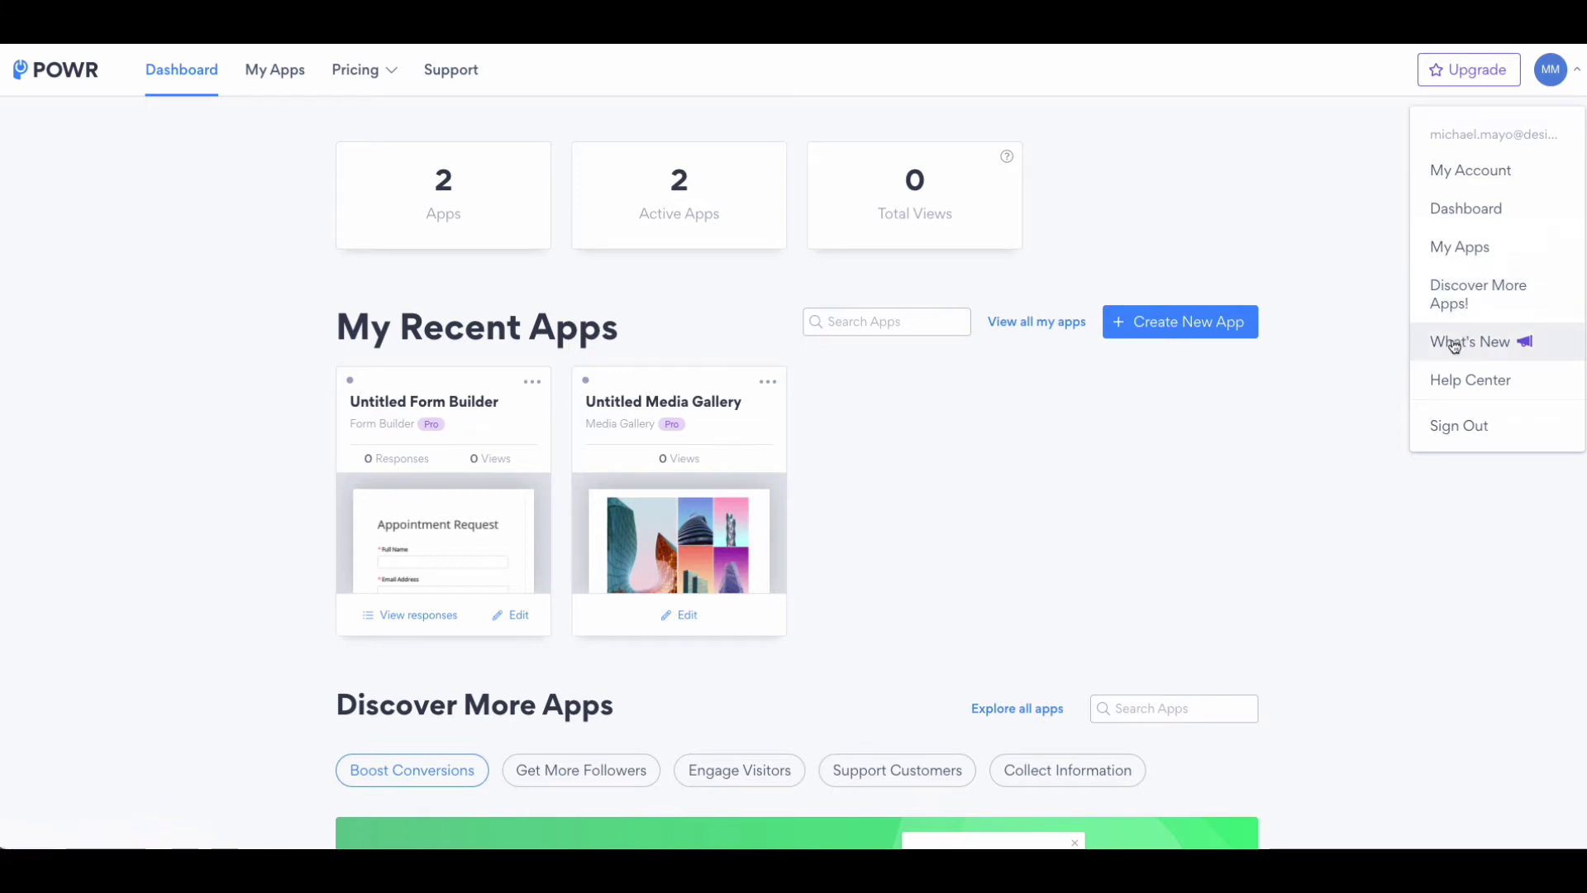
click(1452, 344)
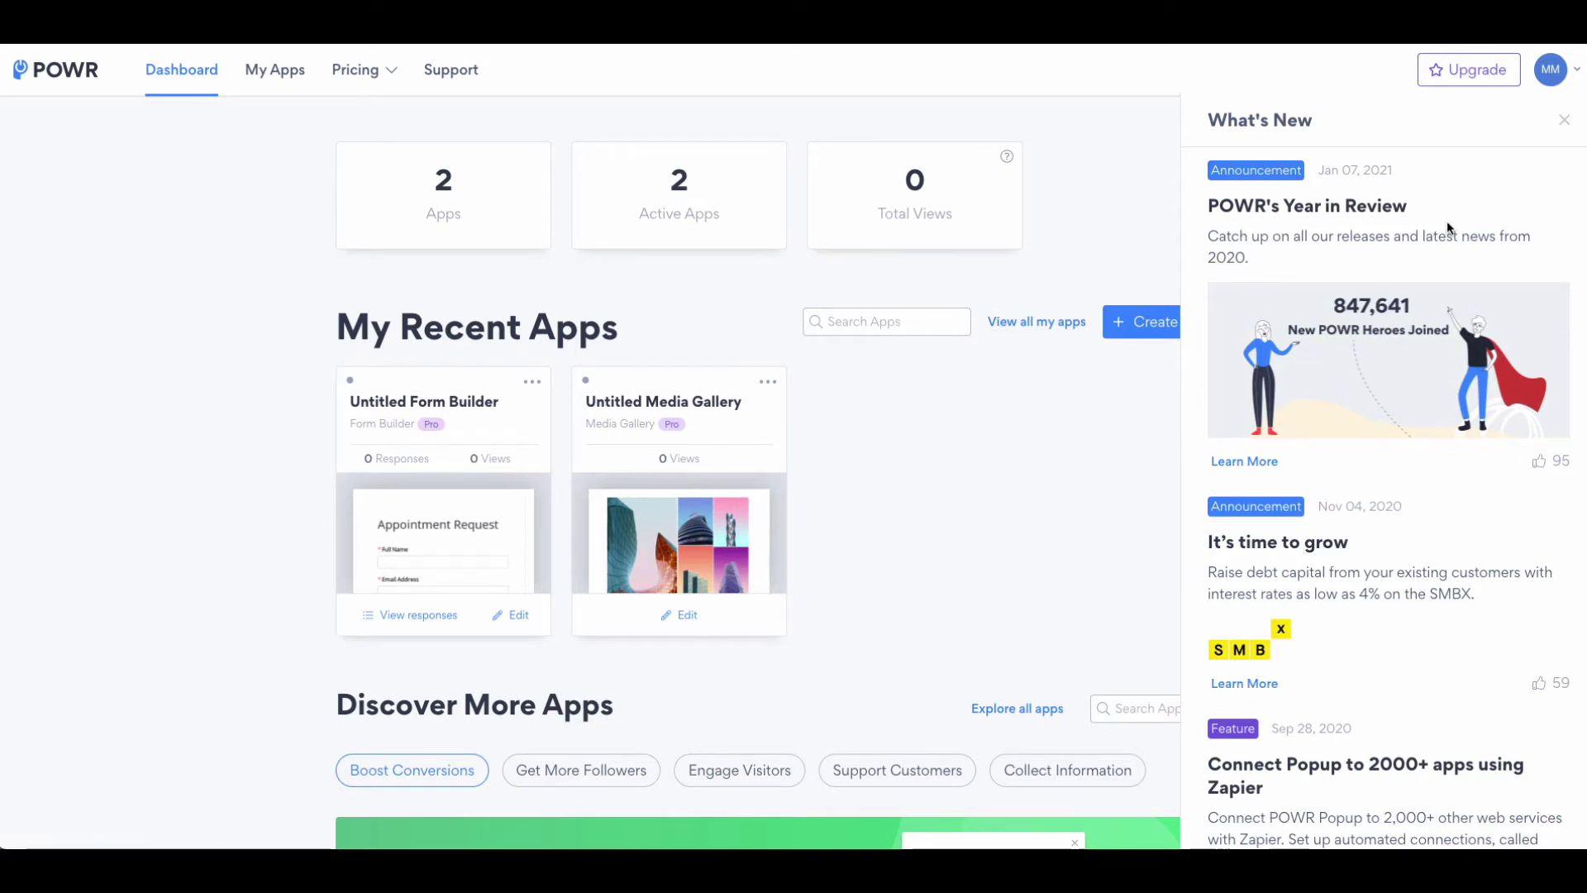
scroll(1448, 229, down, 5)
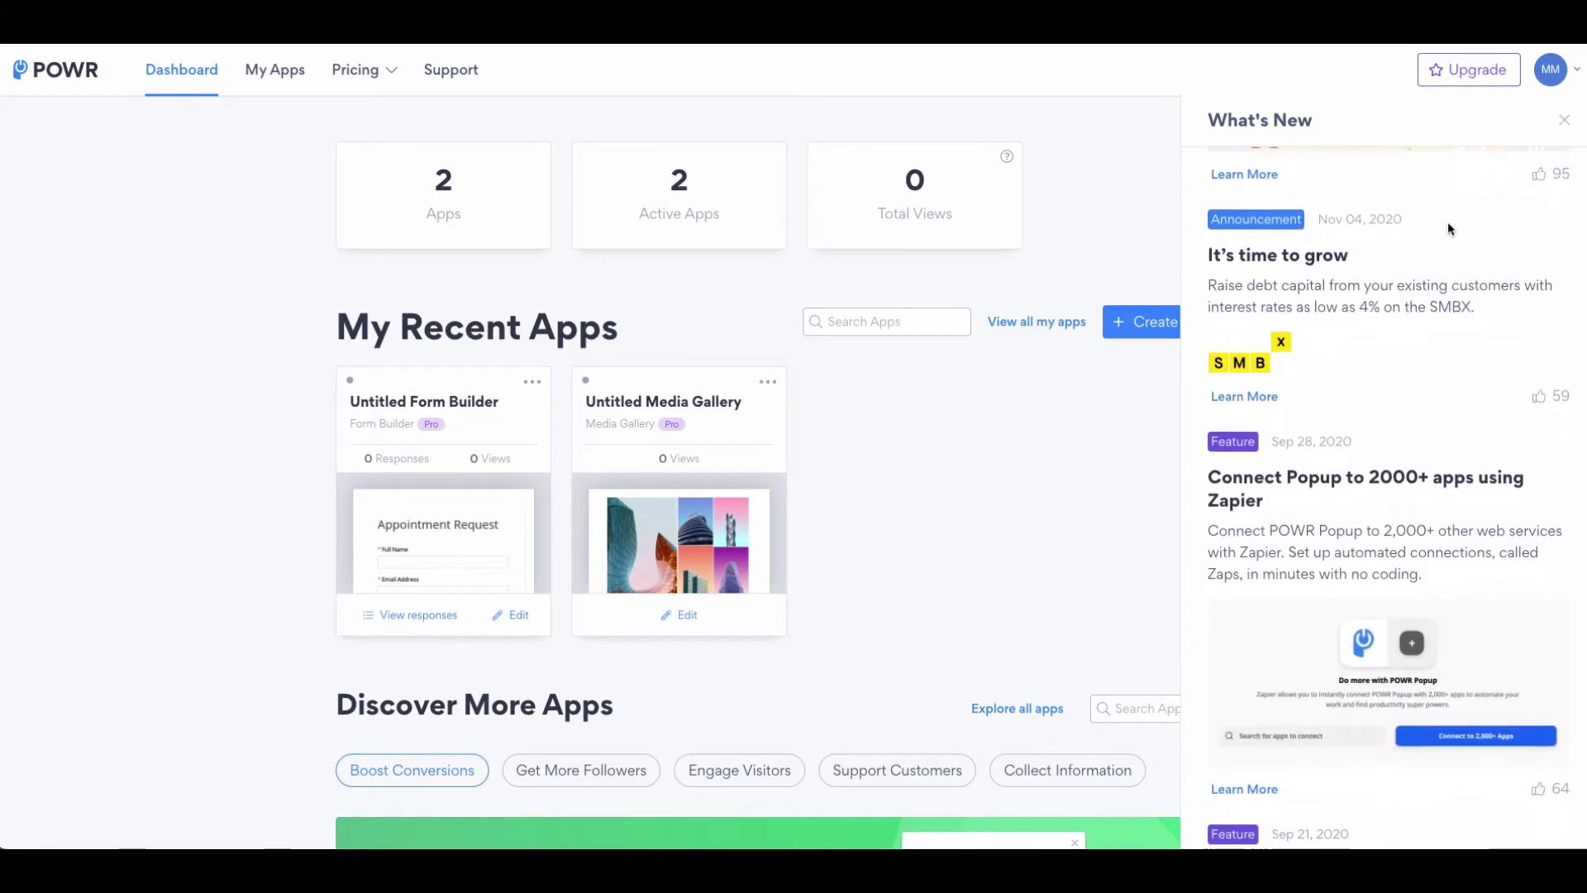
scroll(1448, 228, down, 5)
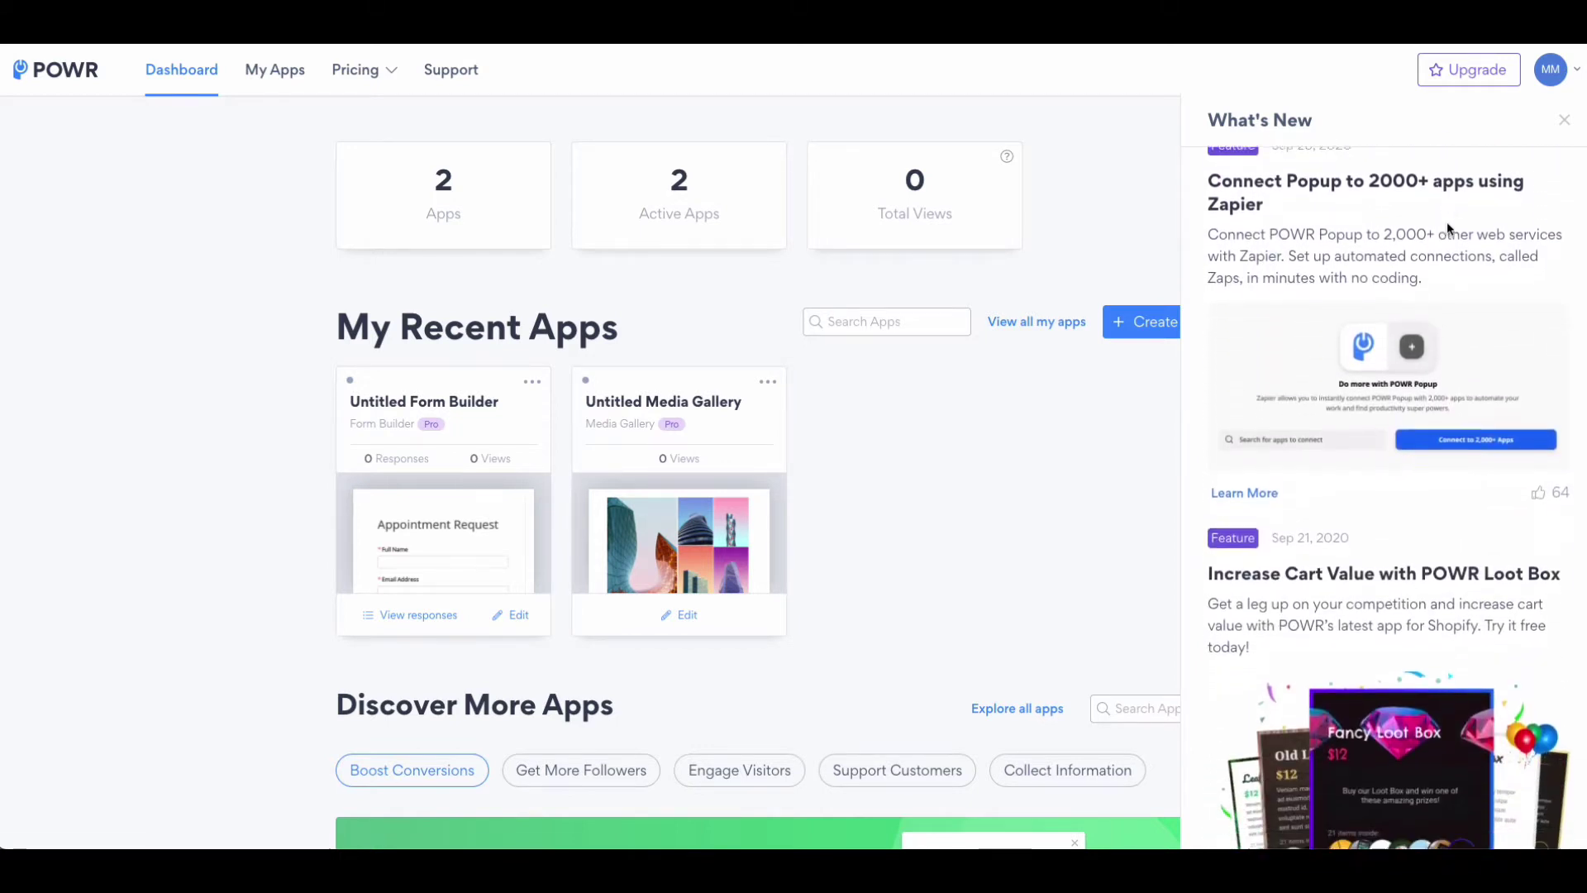
scroll(1447, 228, down, 3)
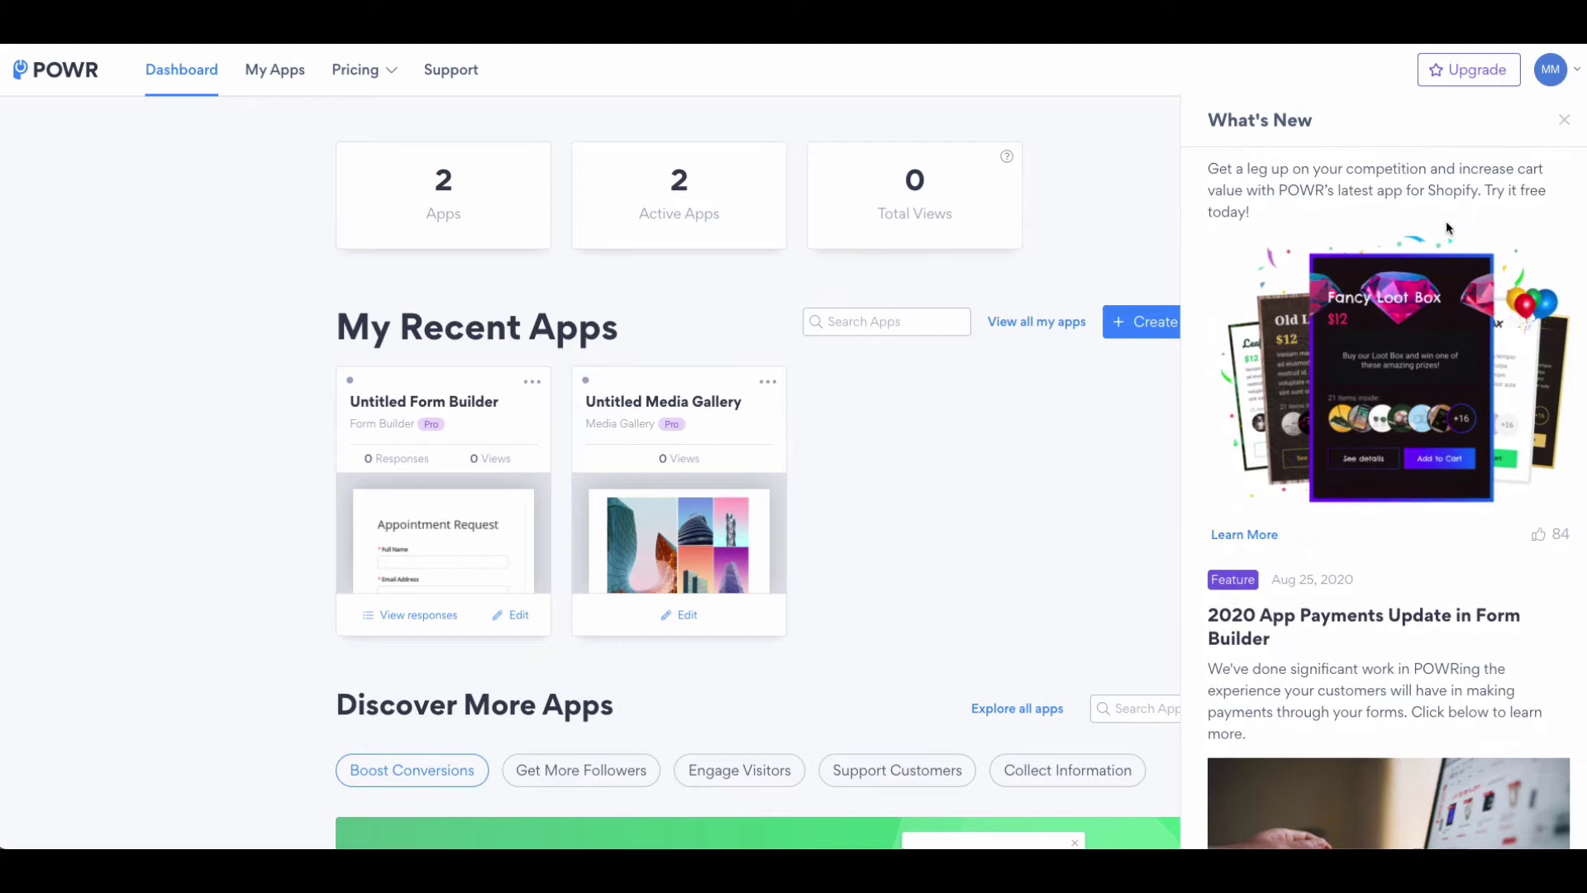
scroll(1448, 225, up, 1)
scroll(1448, 225, up, 6)
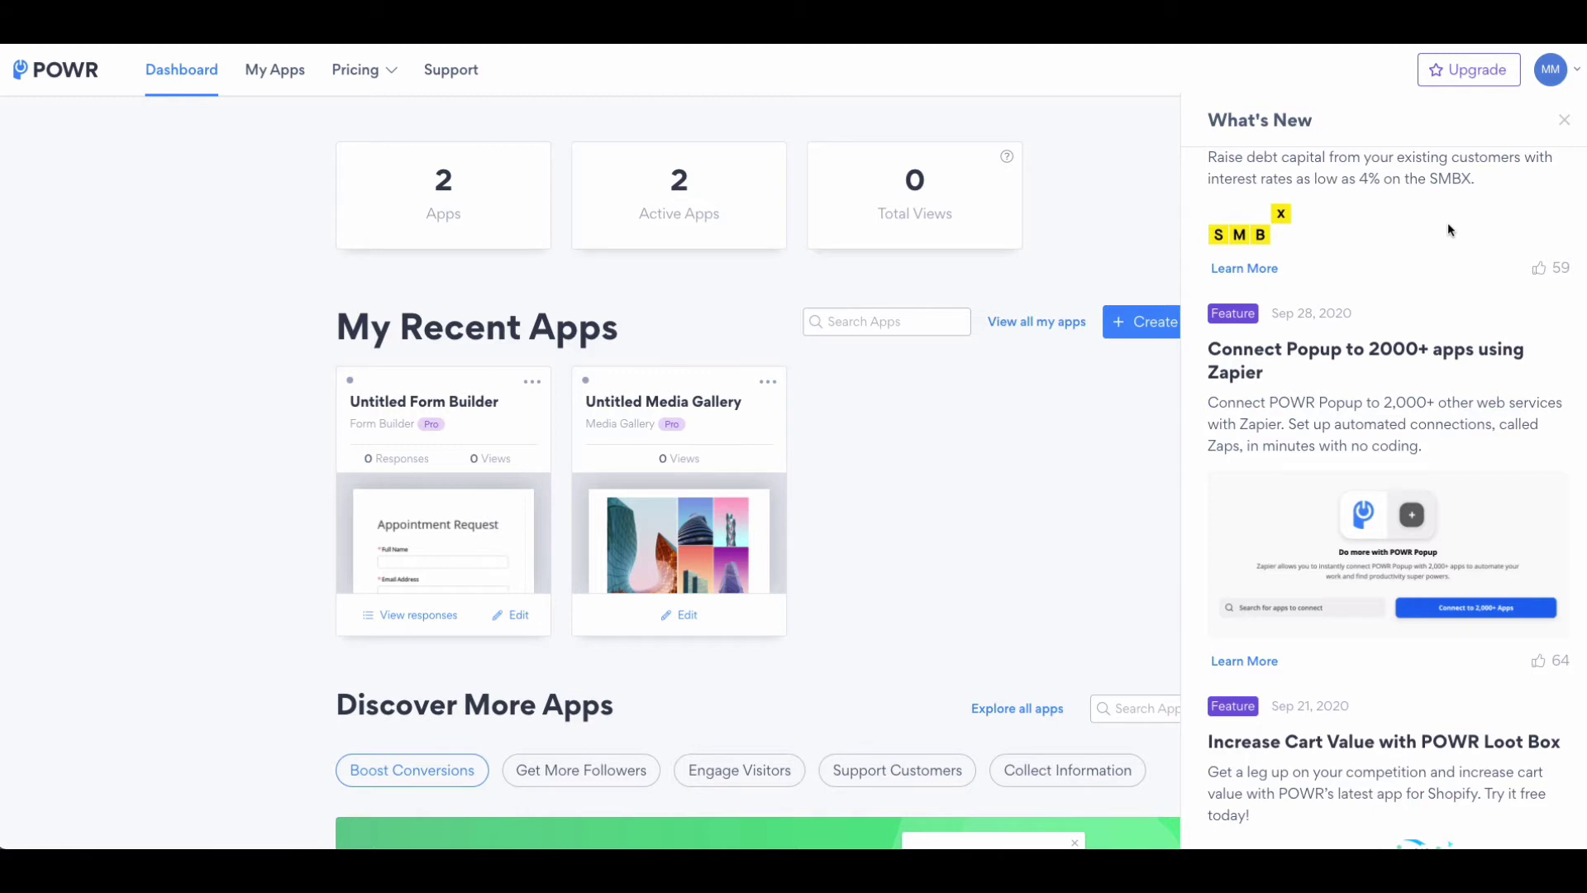
scroll(1447, 228, up, 5)
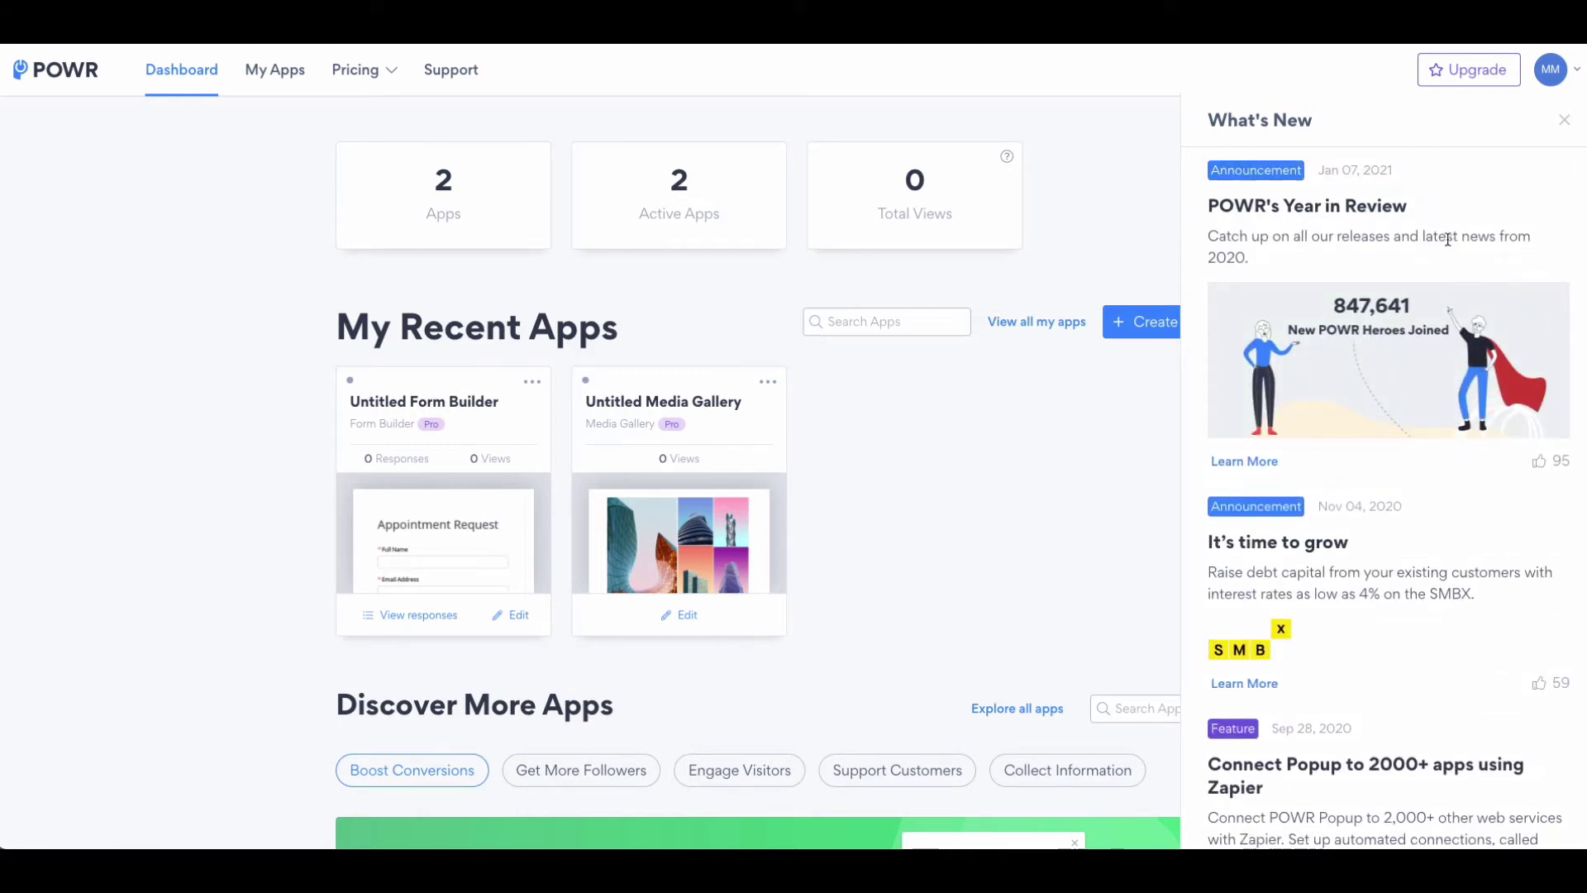
scroll(1448, 239, down, 12)
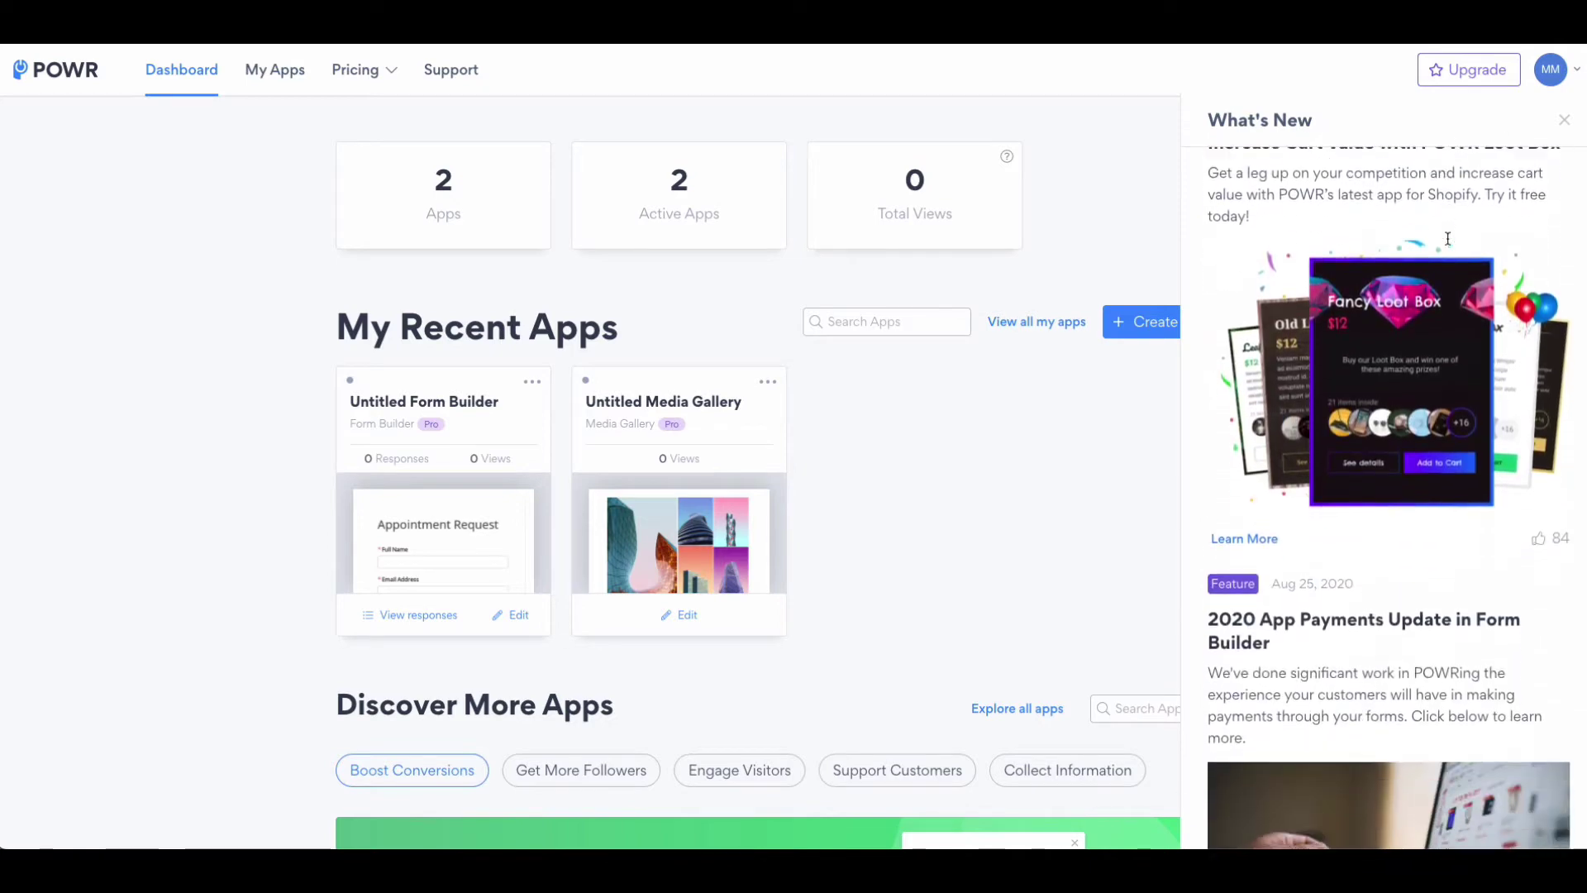
scroll(1447, 239, down, 8)
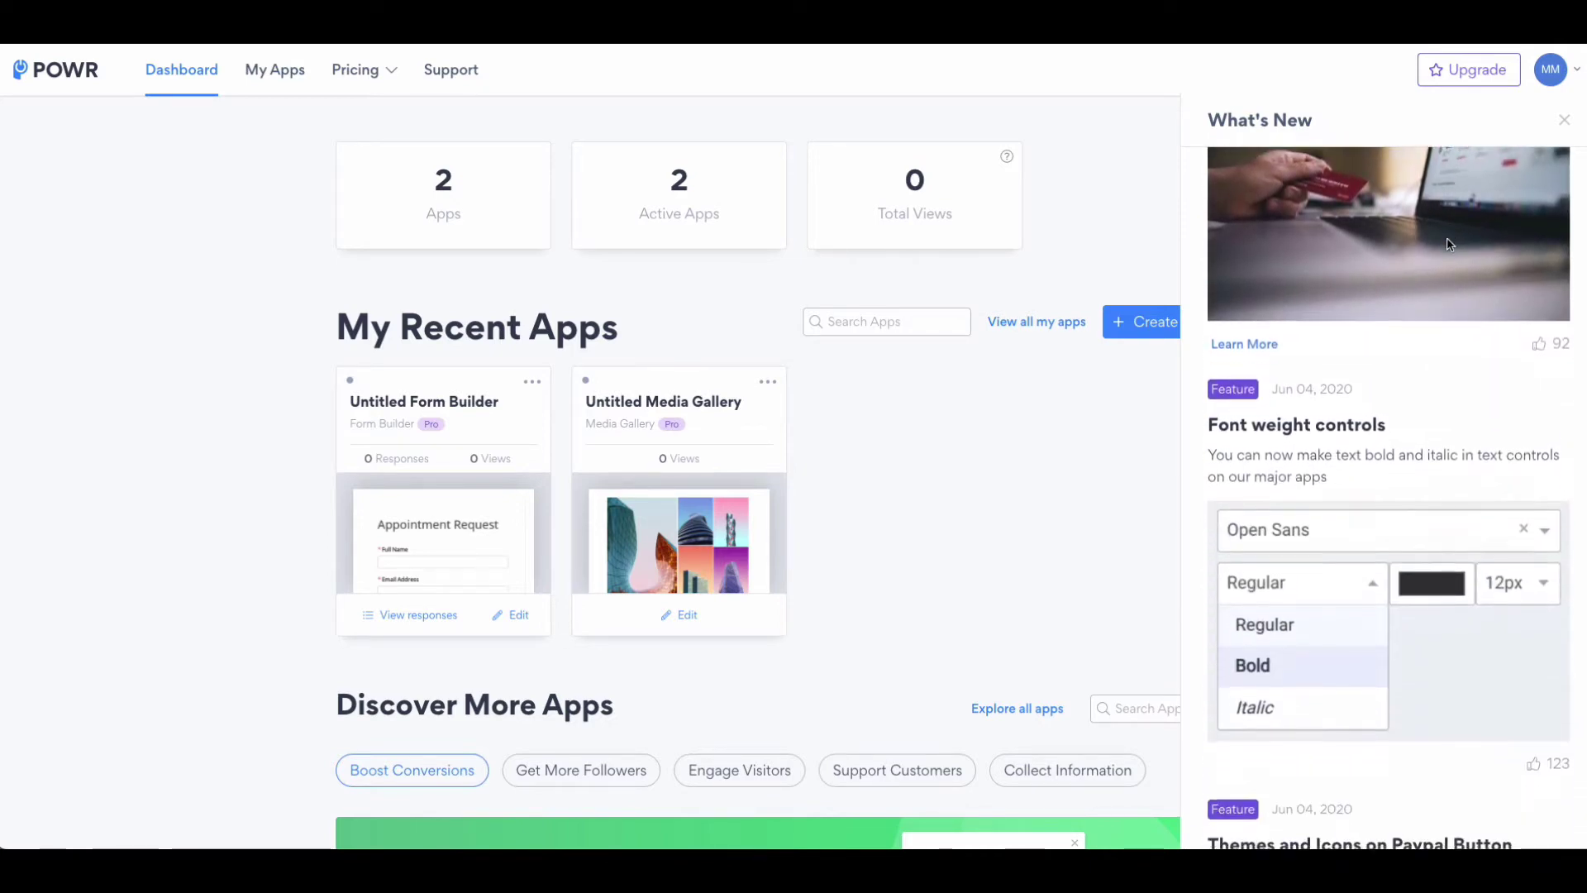
scroll(1447, 244, down, 3)
scroll(1447, 243, up, 10)
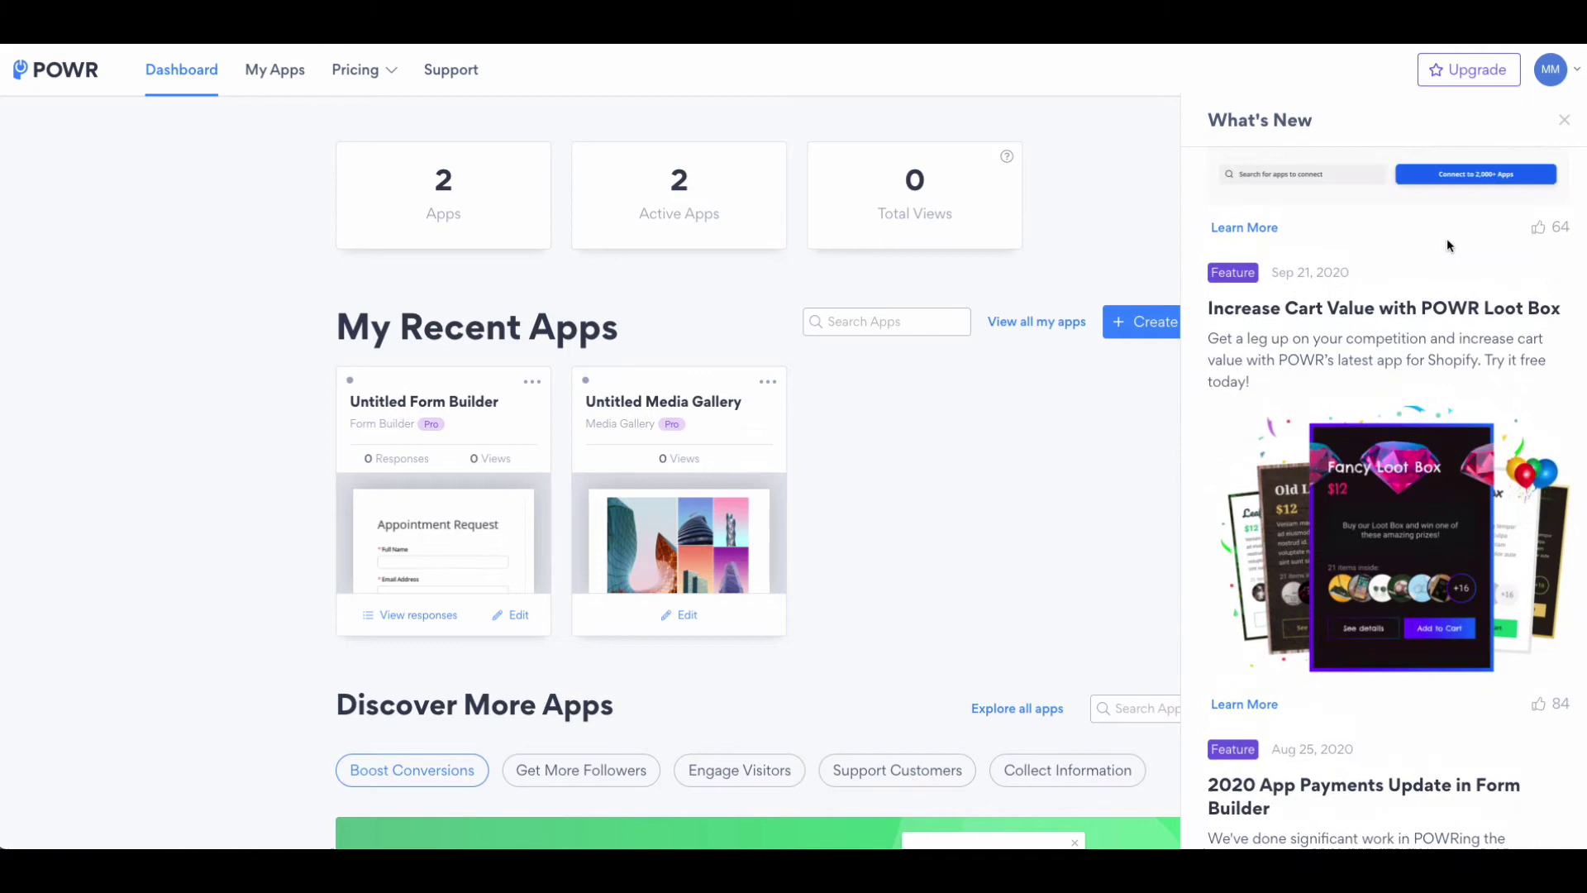
scroll(1448, 245, up, 10)
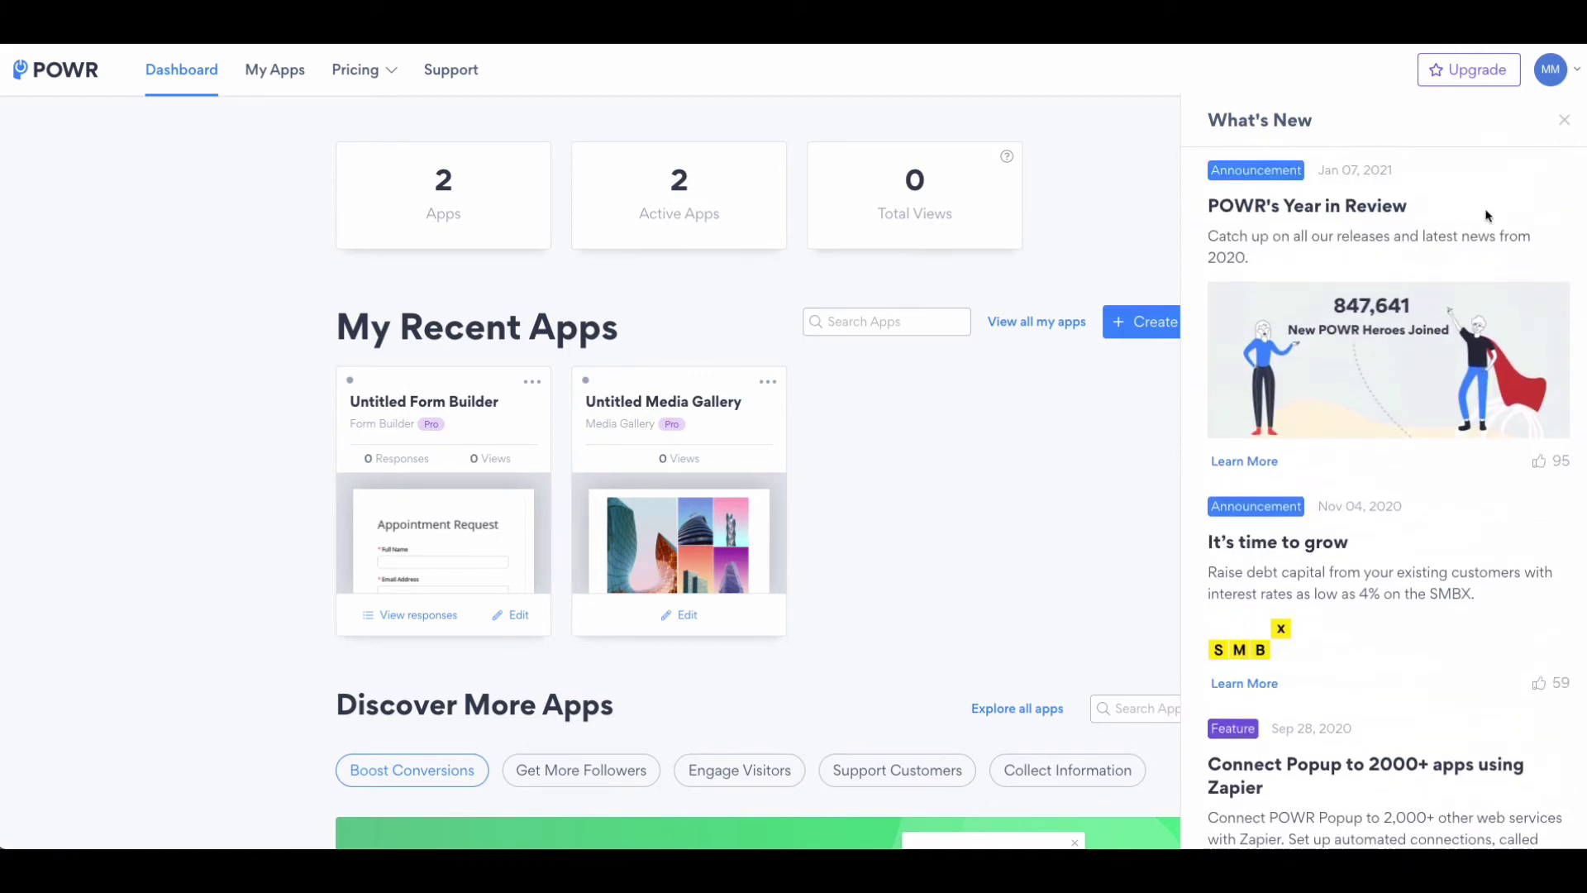
click(1564, 120)
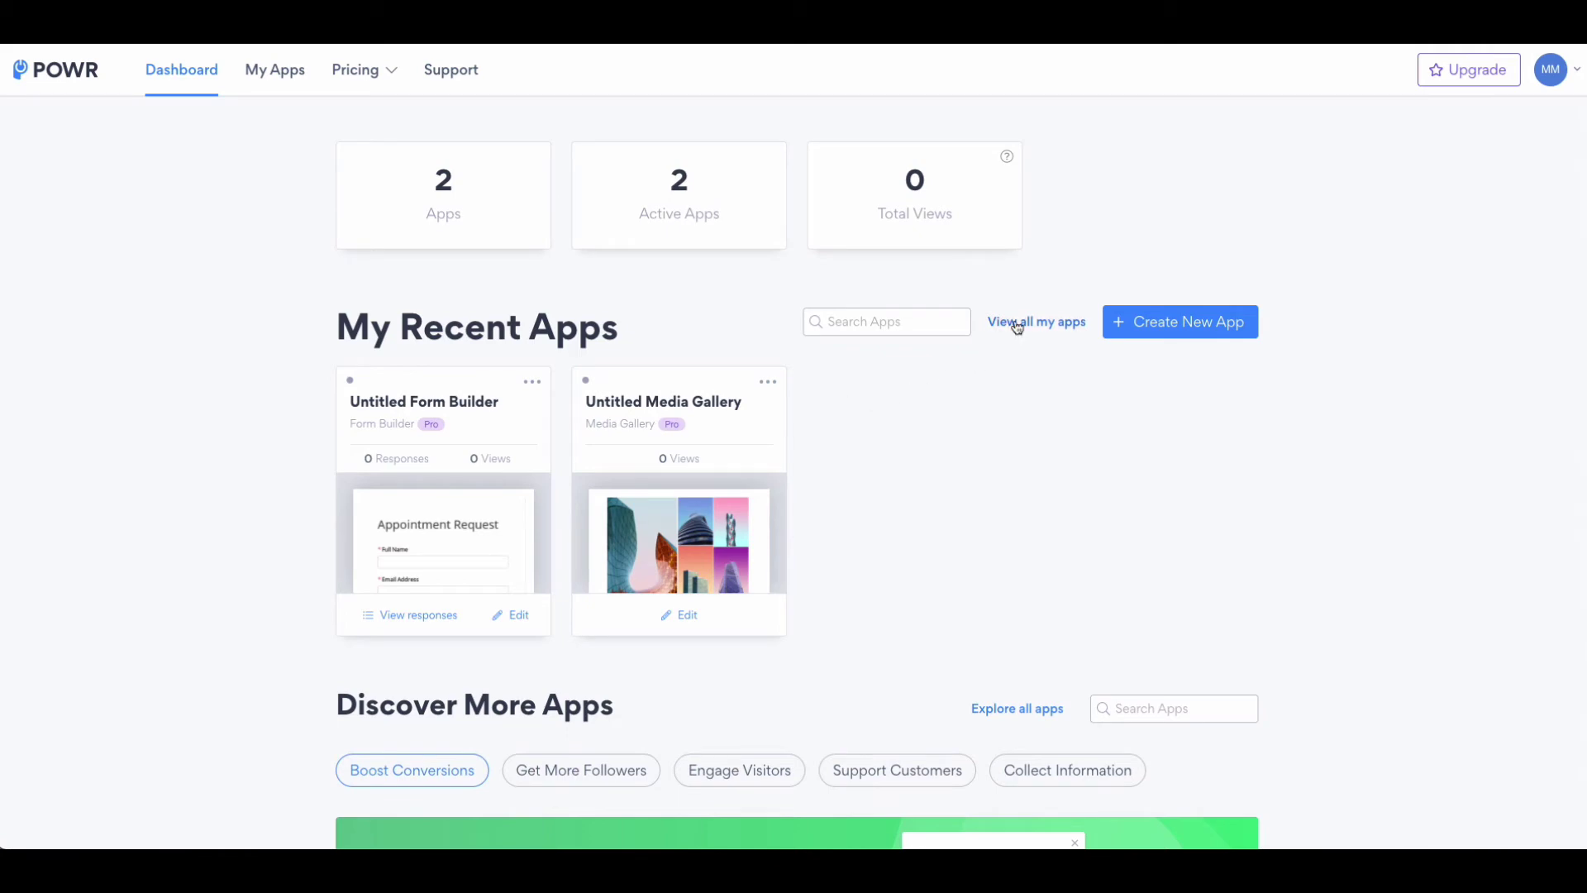
Open the App Library and bring up the Form Builder app for a new form
scroll(1007, 488, down, 1)
scroll(998, 489, down, 2)
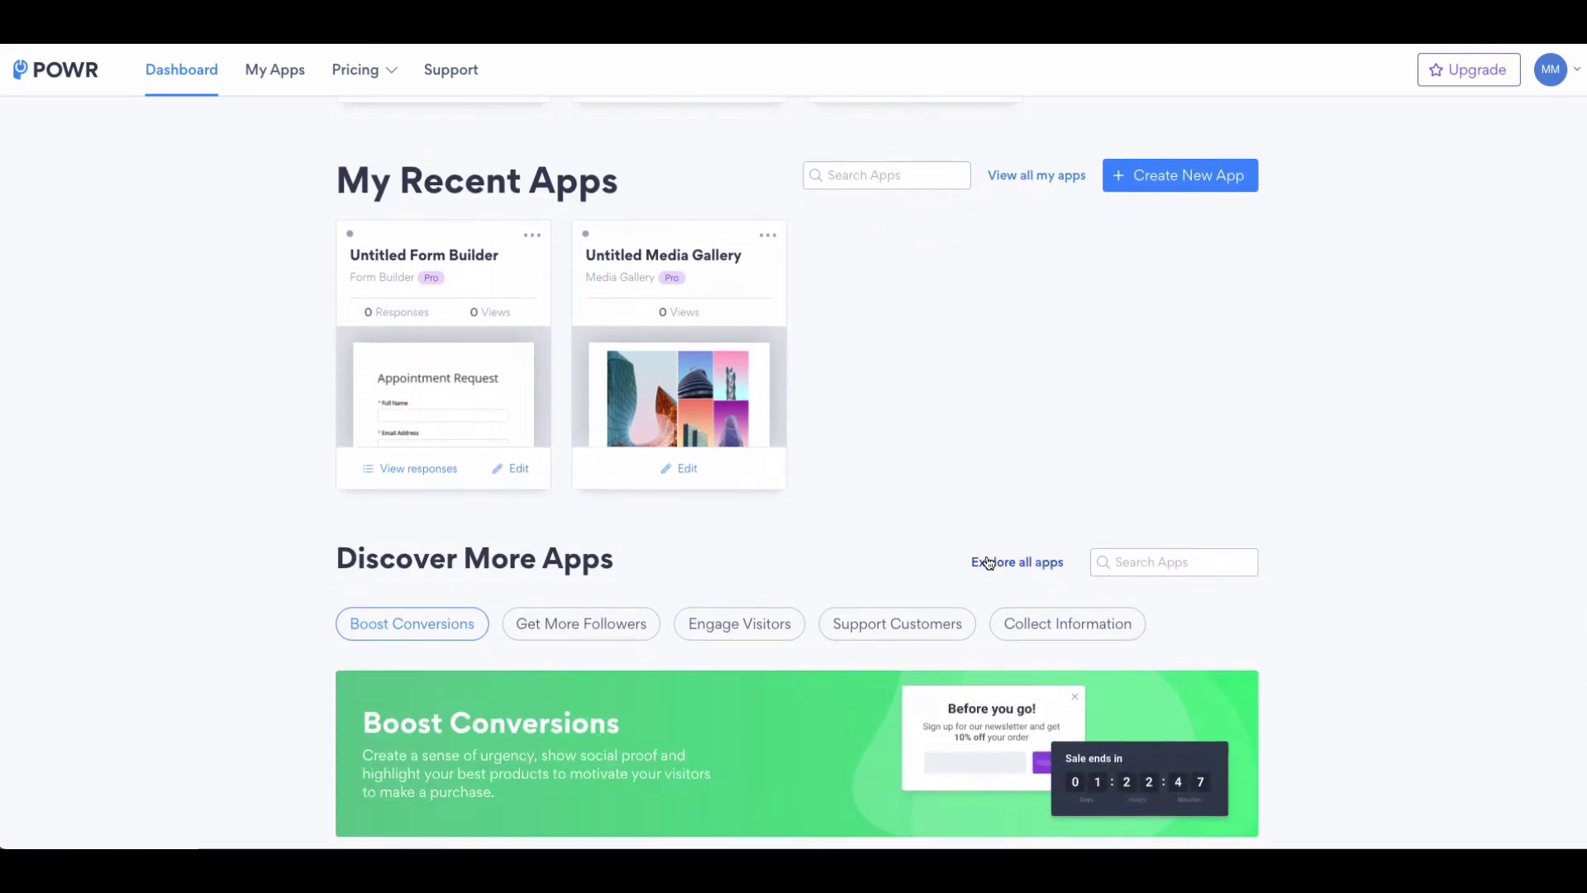
click(980, 460)
mouse_move(369, 396)
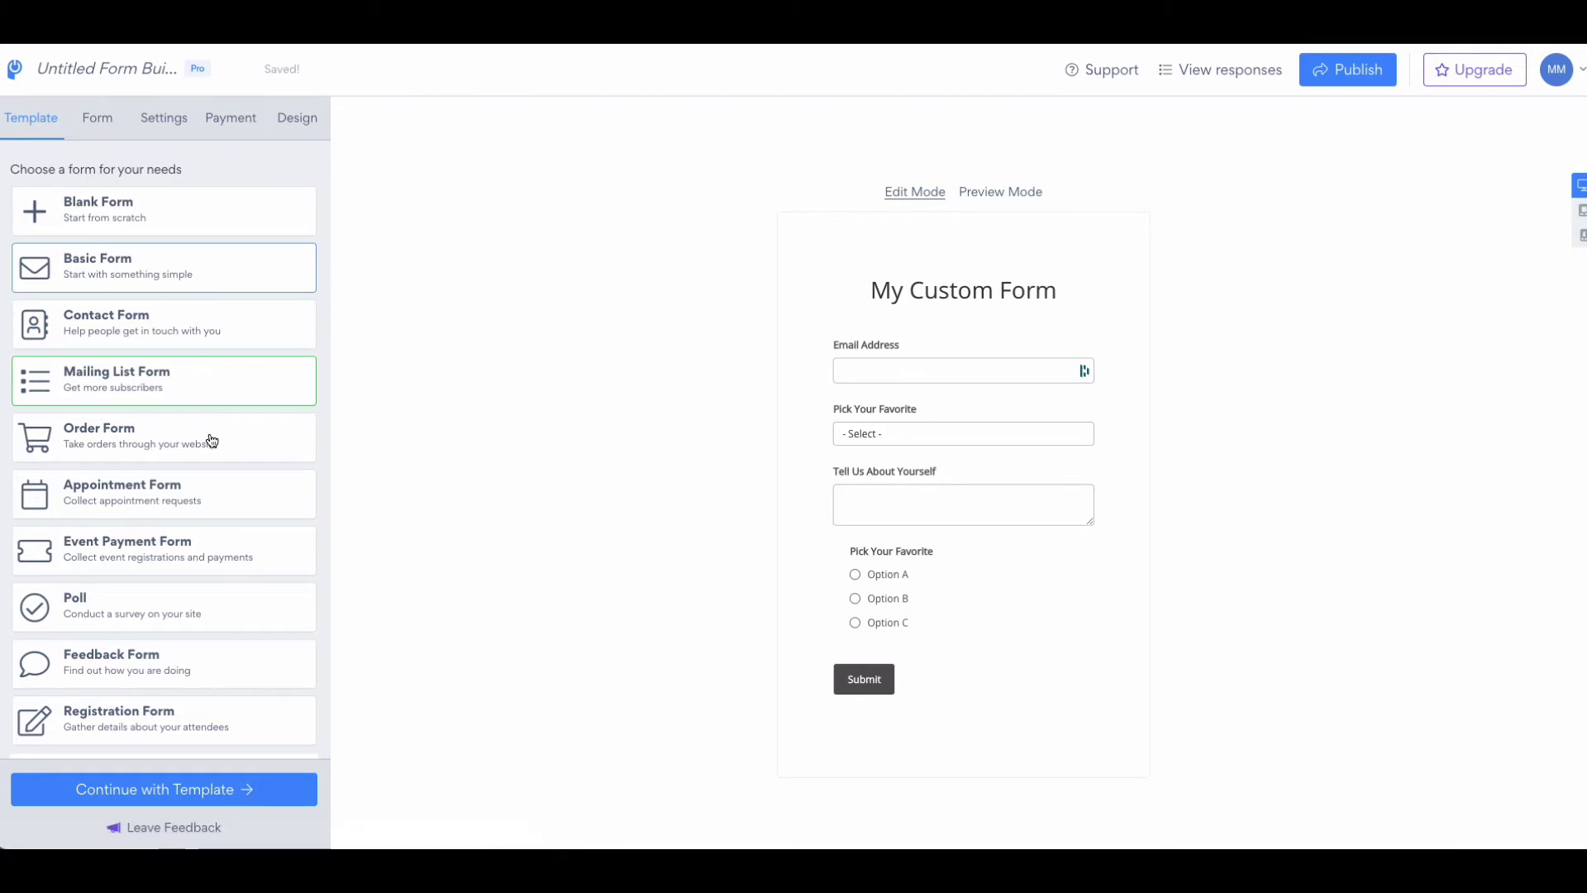
click(222, 490)
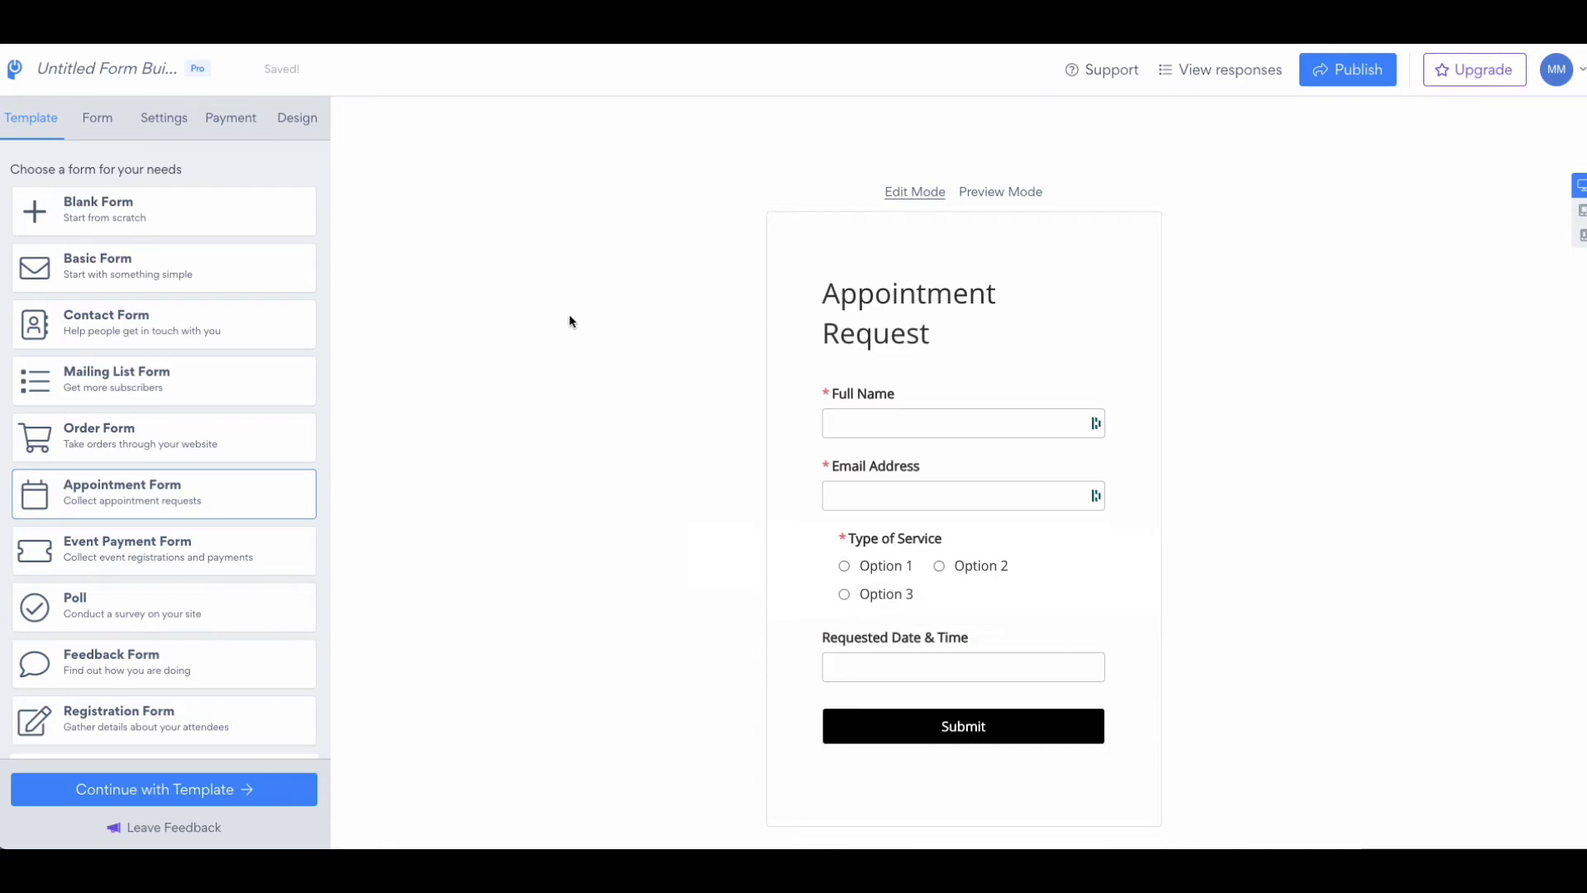
click(98, 121)
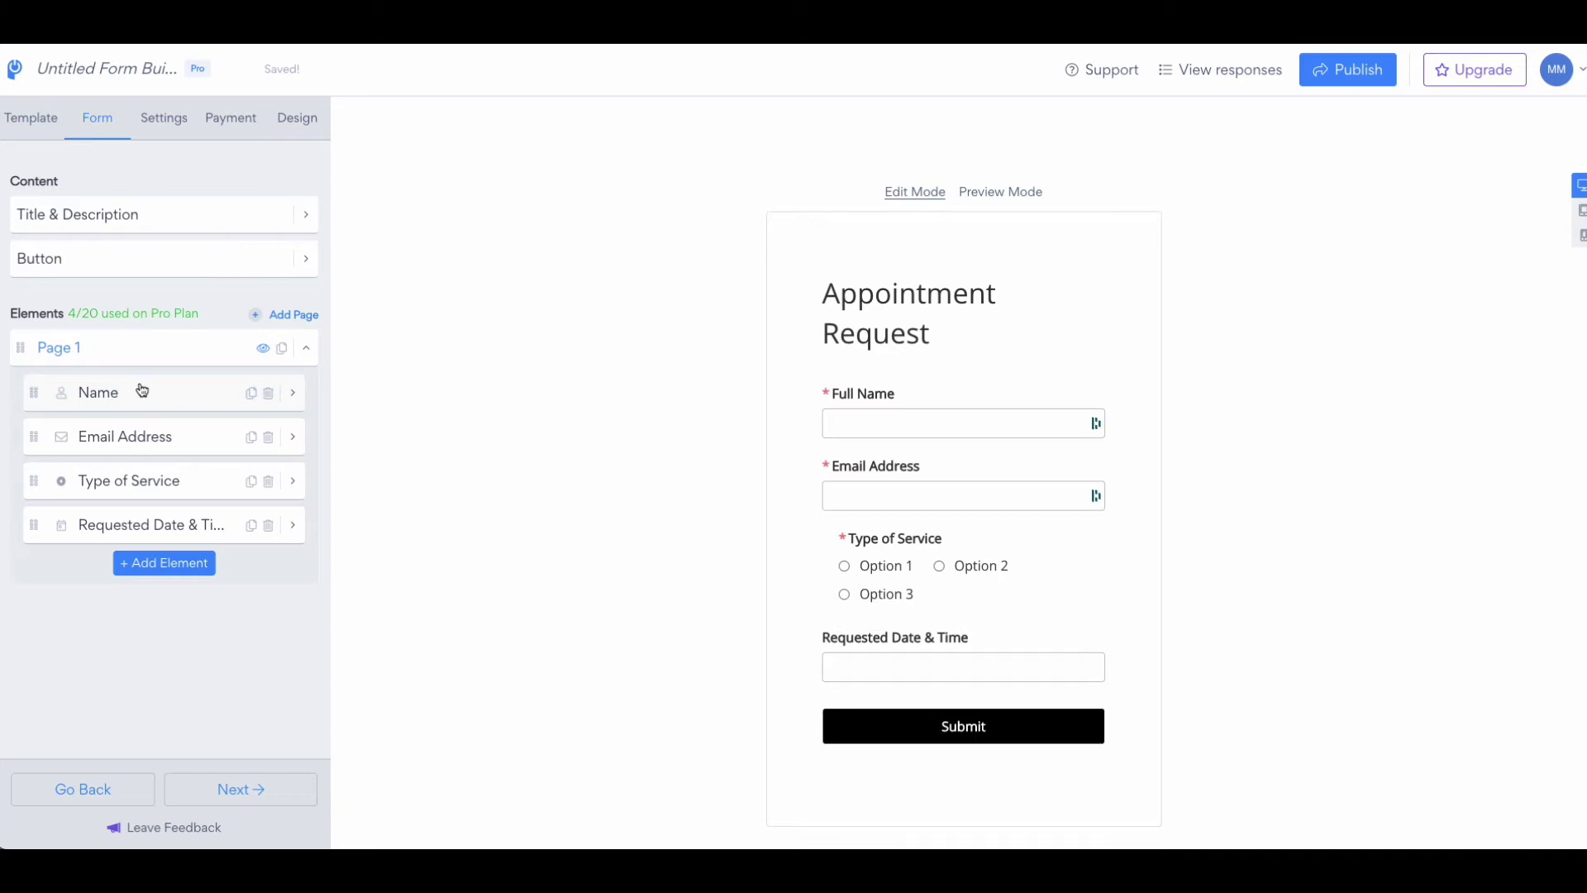
drag(128, 436, 179, 380)
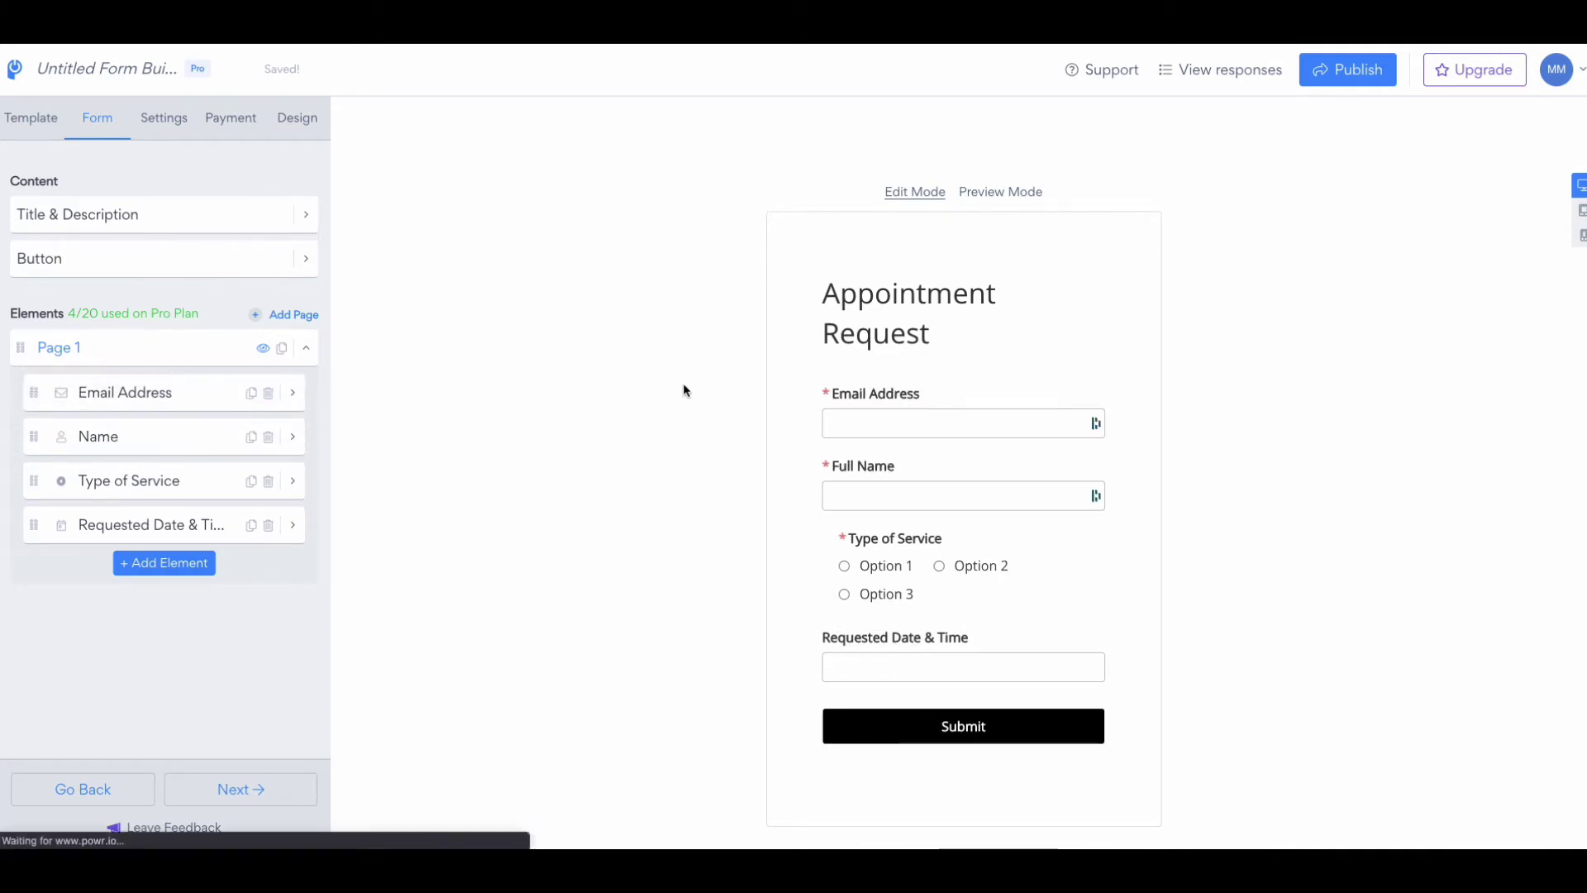
mouse_move(864, 511)
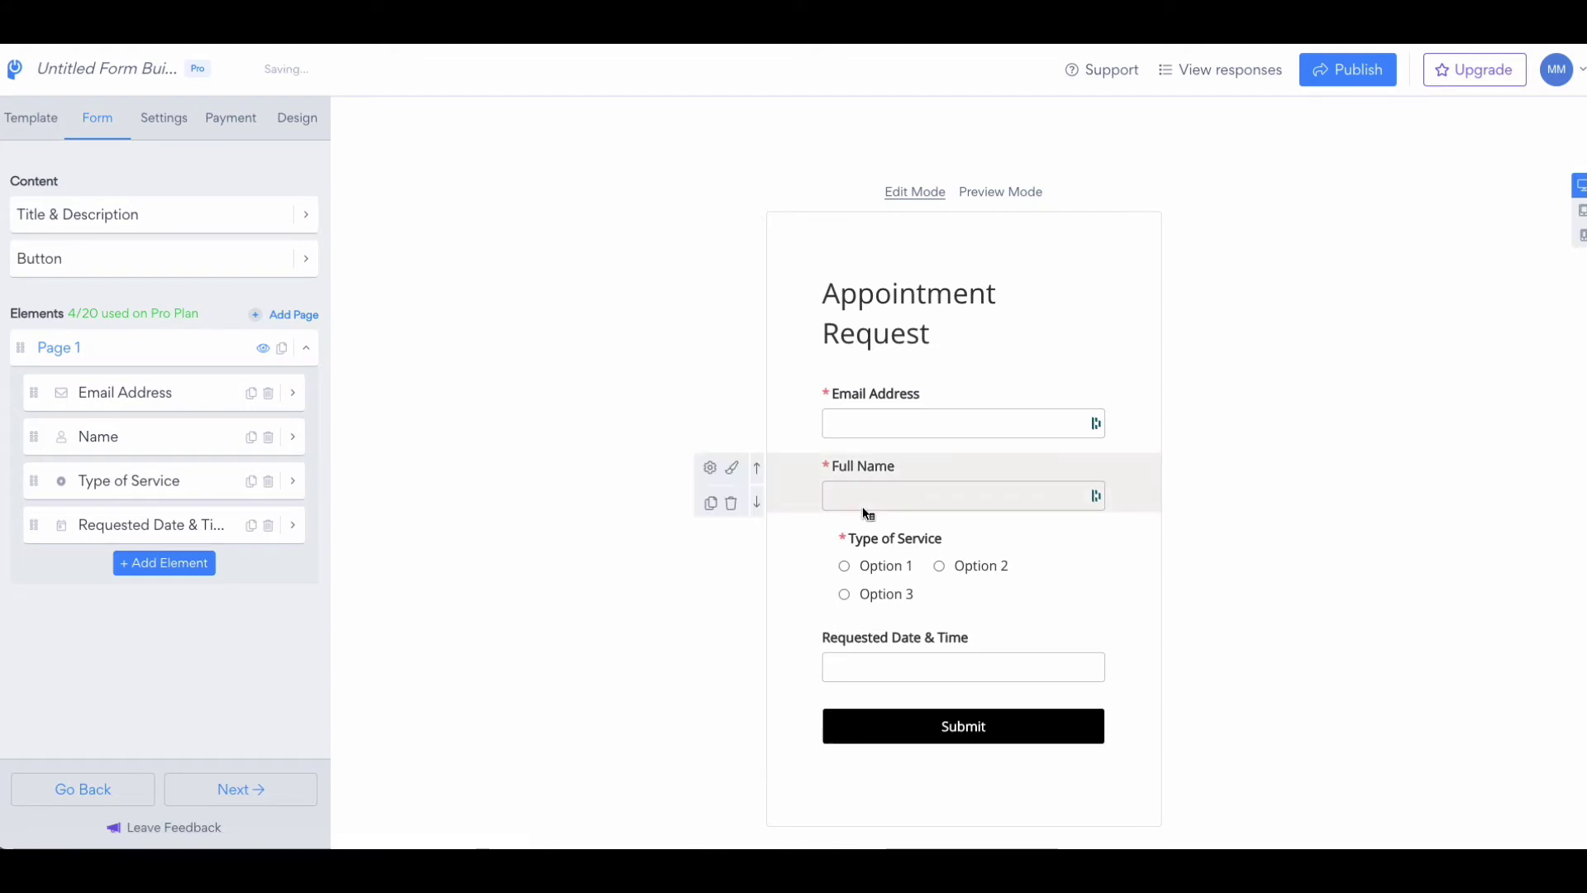
In the Email Address field settings, turn the Opt In Checkbox on to preview it, then off
click(192, 395)
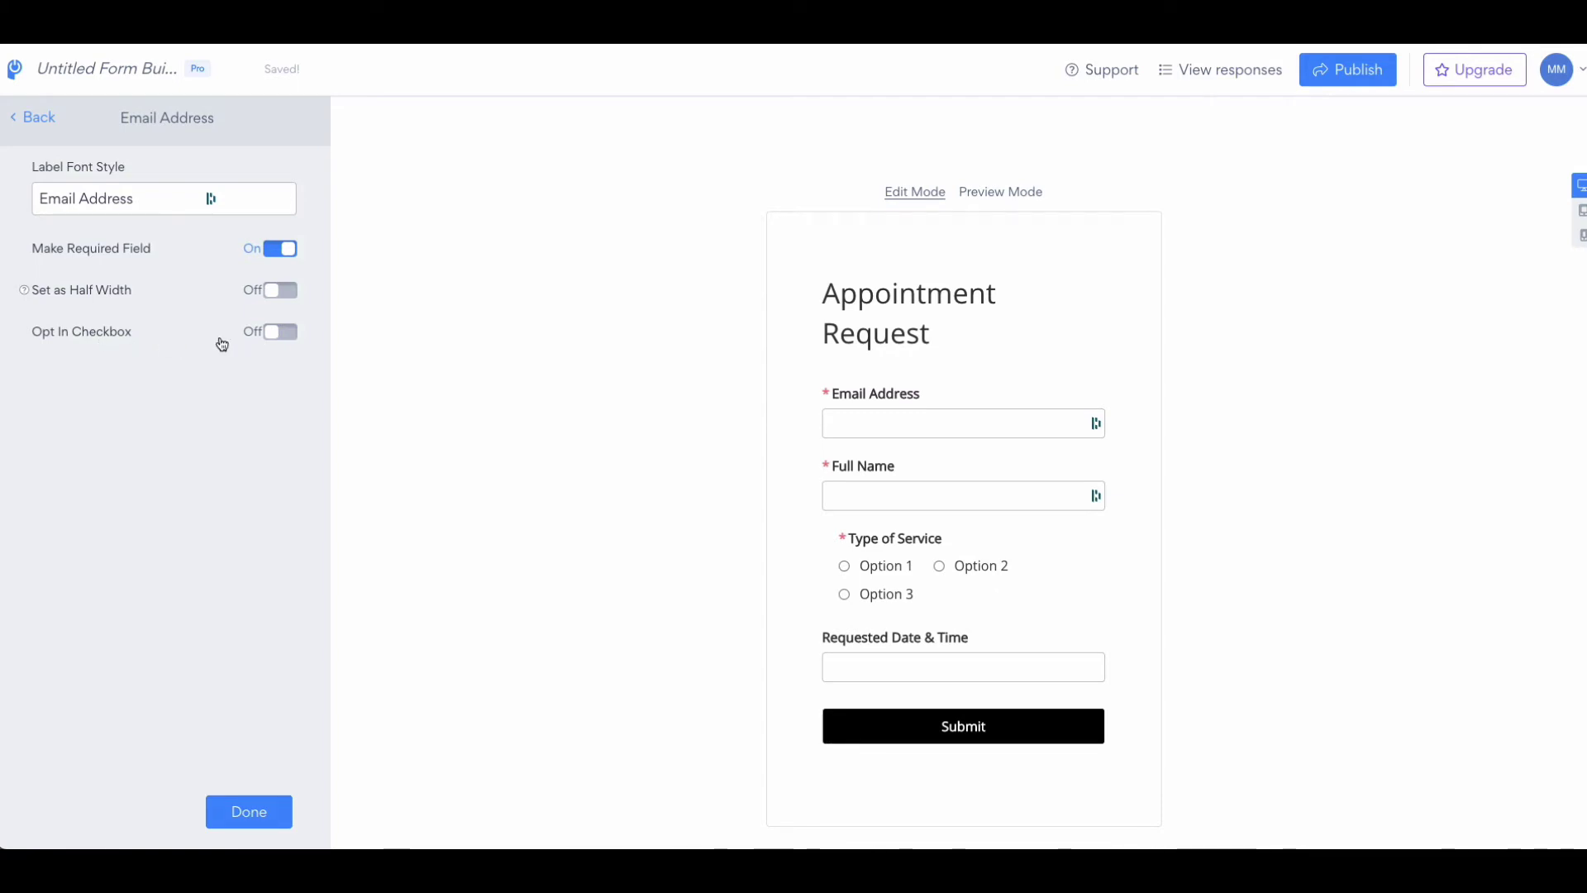
click(280, 332)
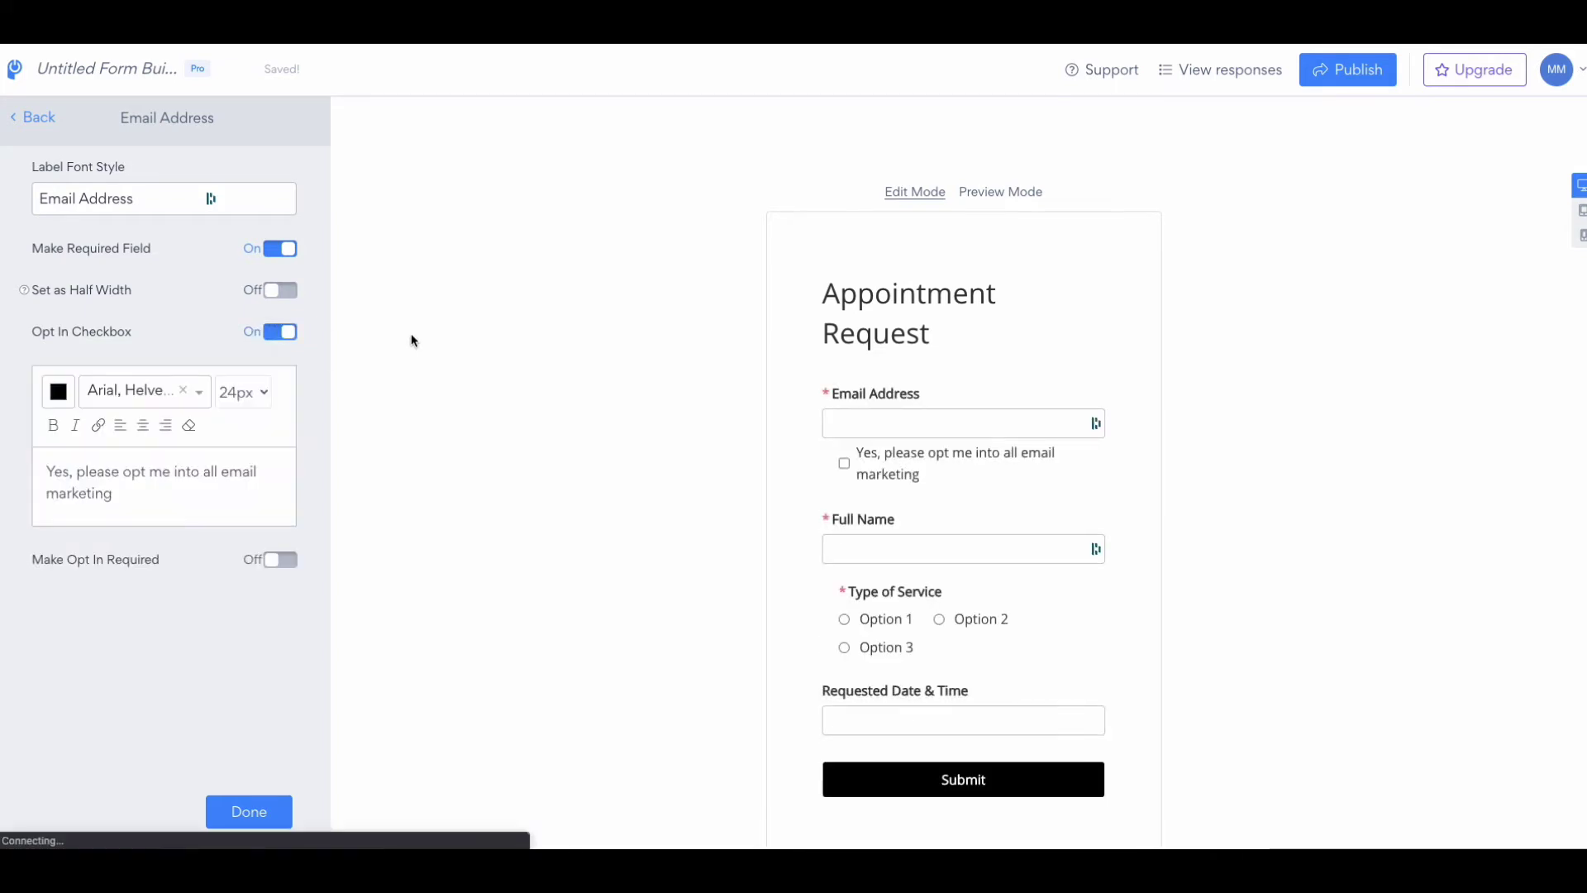
scroll(634, 463, down, 1)
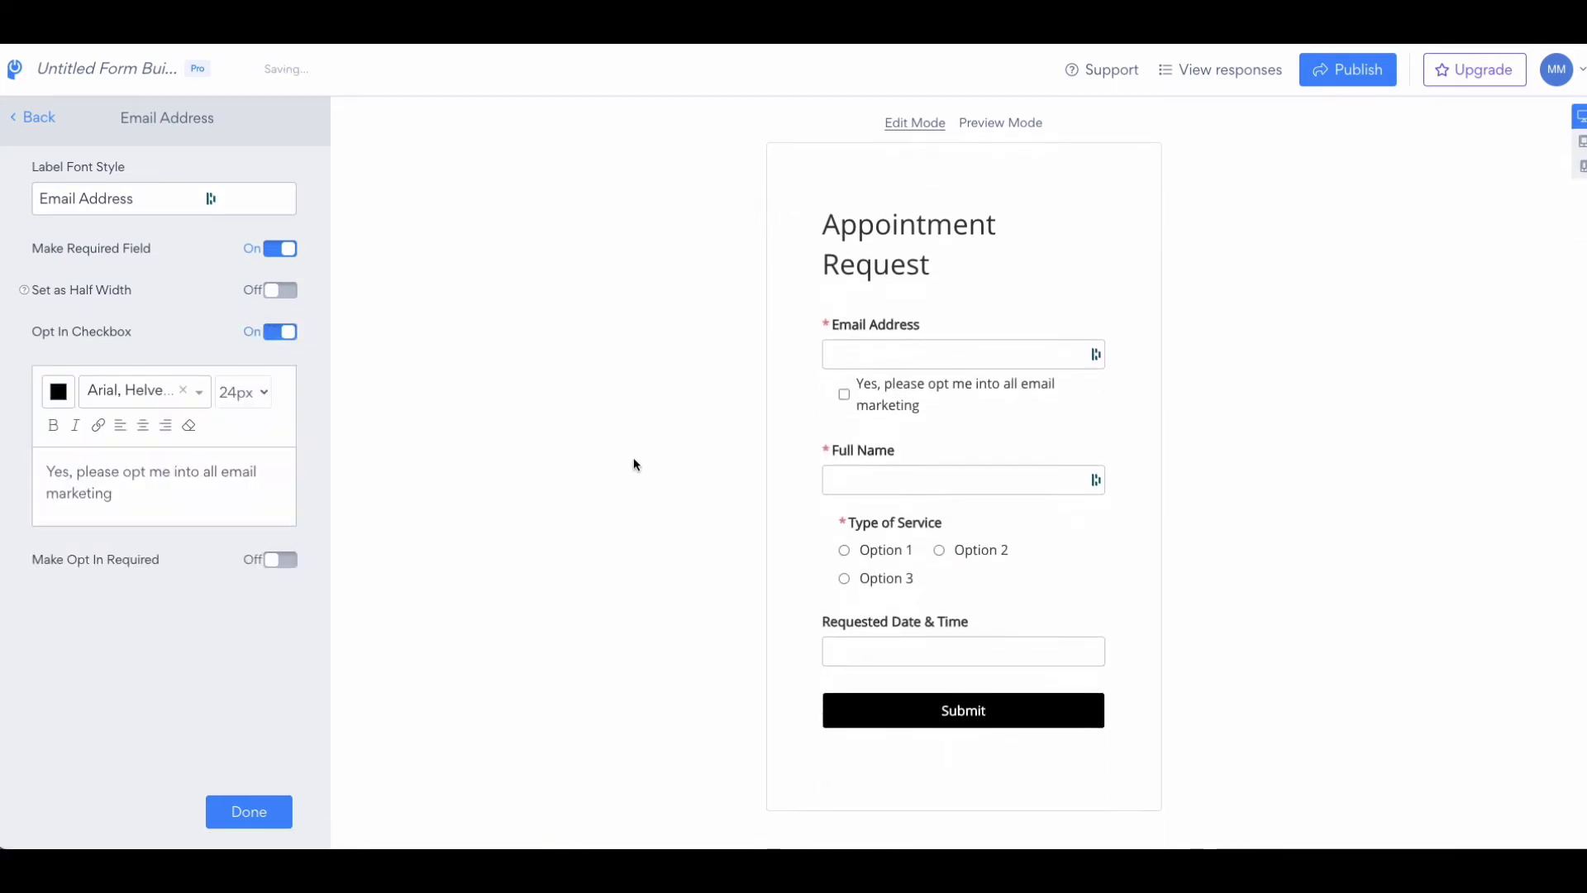
scroll(633, 458, down, 1)
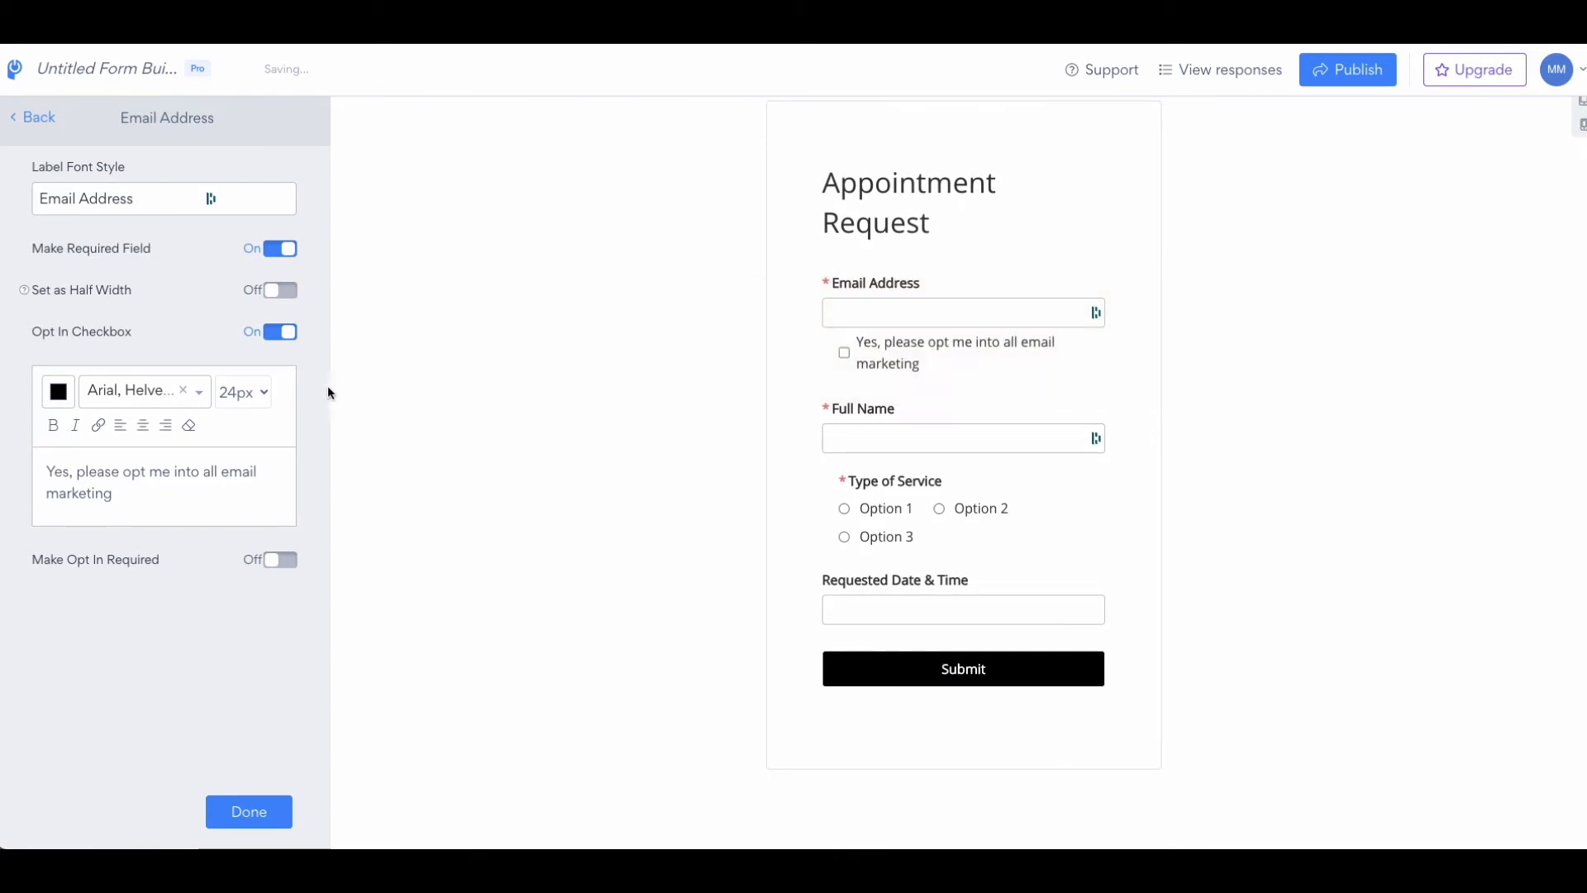
click(296, 335)
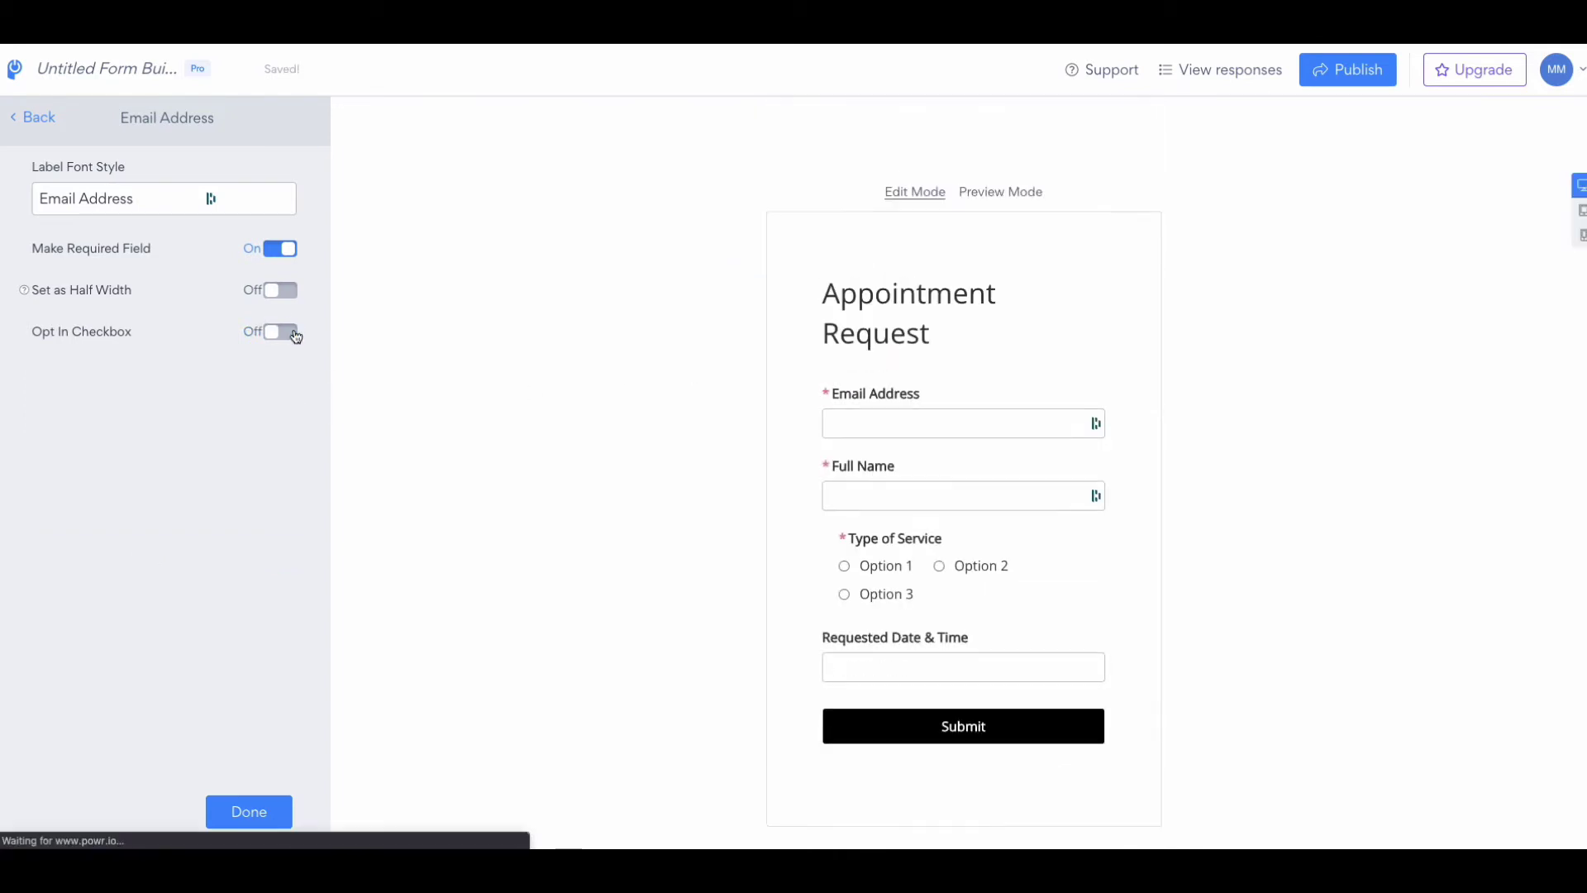
Preview the Appointment Request form at tablet width, then at mobile width
click(1581, 213)
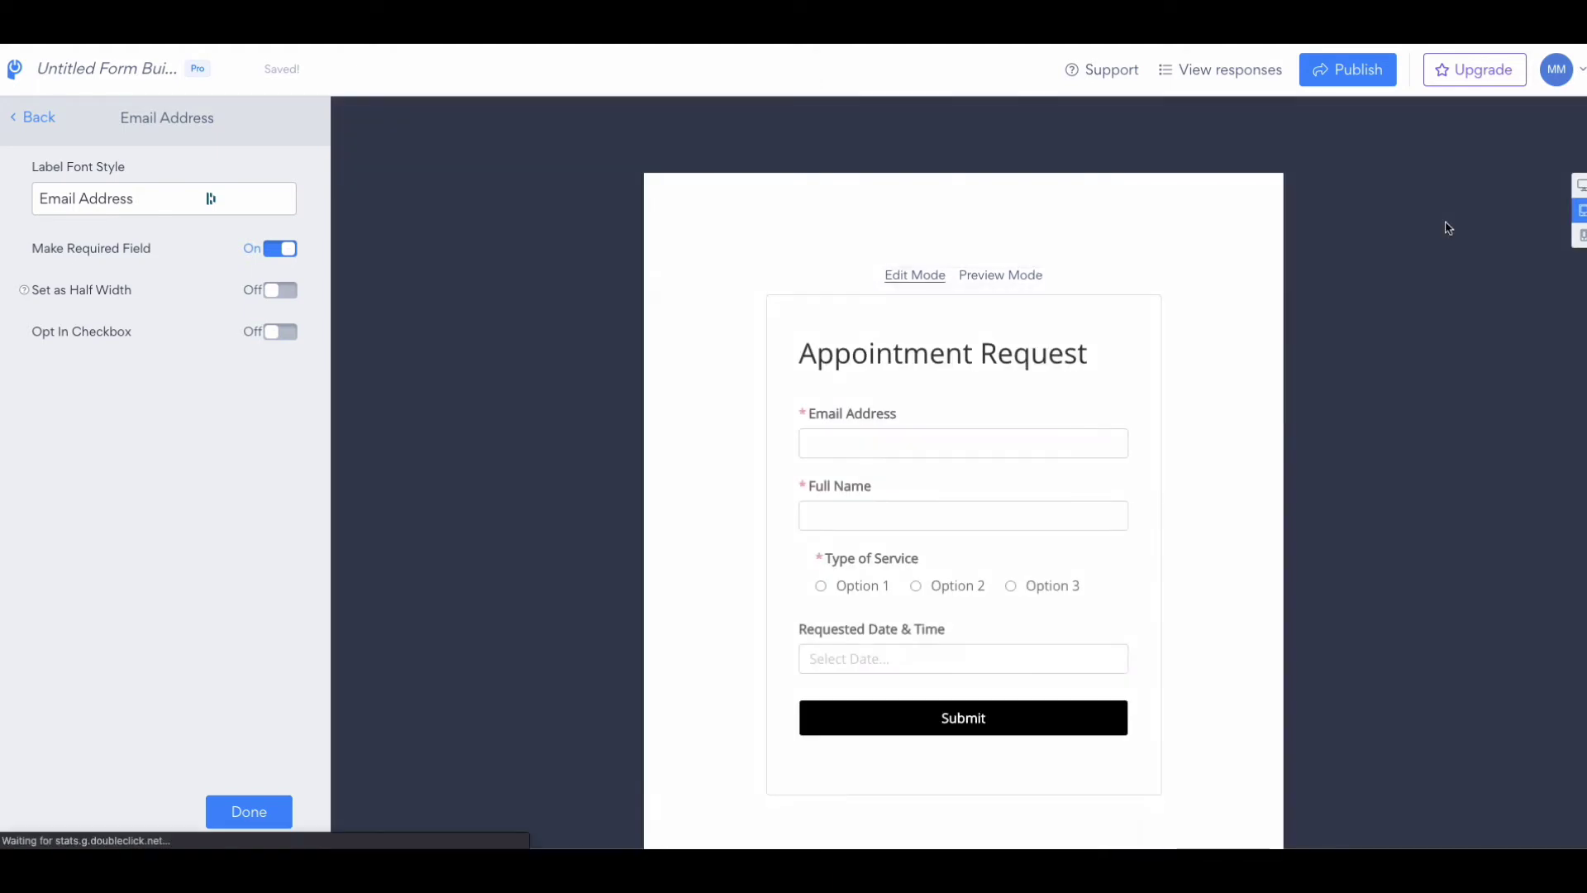
click(1583, 238)
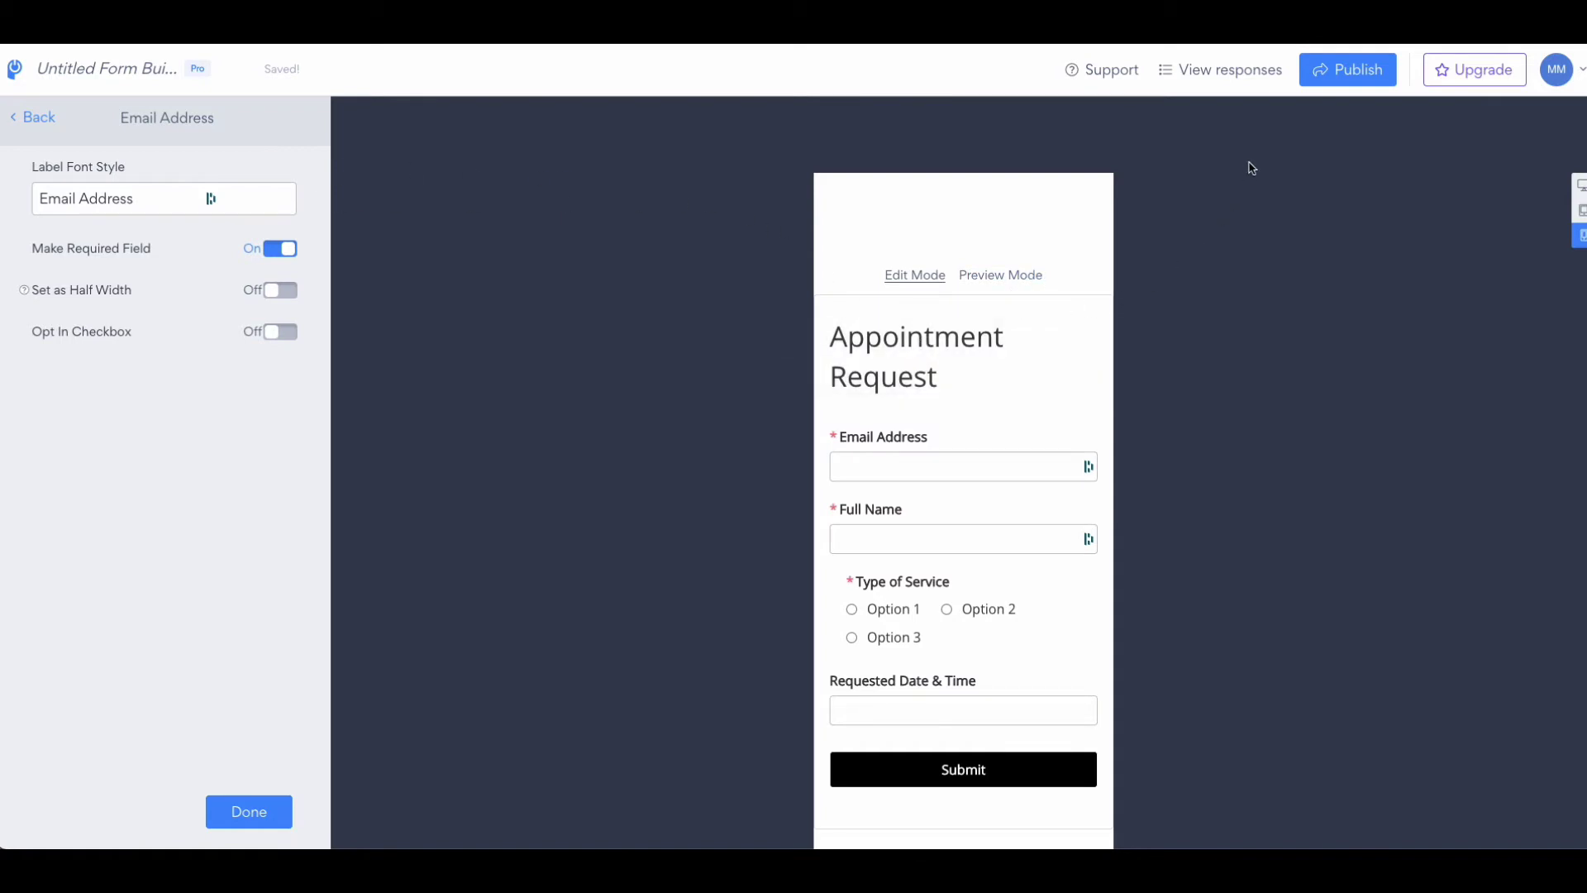
Open Publish My App to see the Install on WordPress code snippet
click(1347, 72)
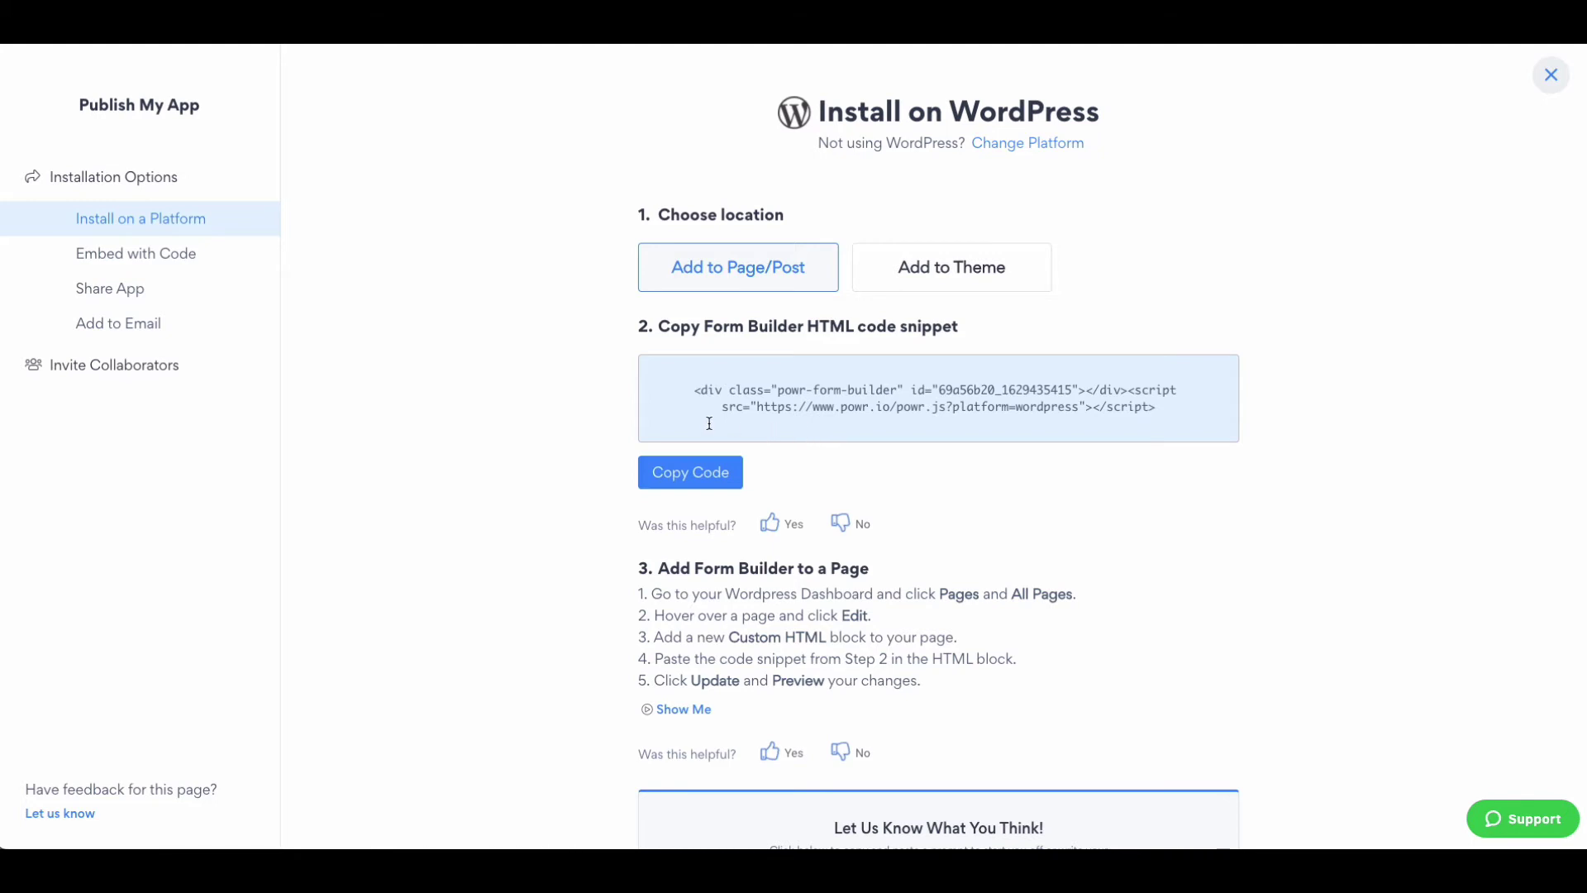
scroll(967, 524, down, 1)
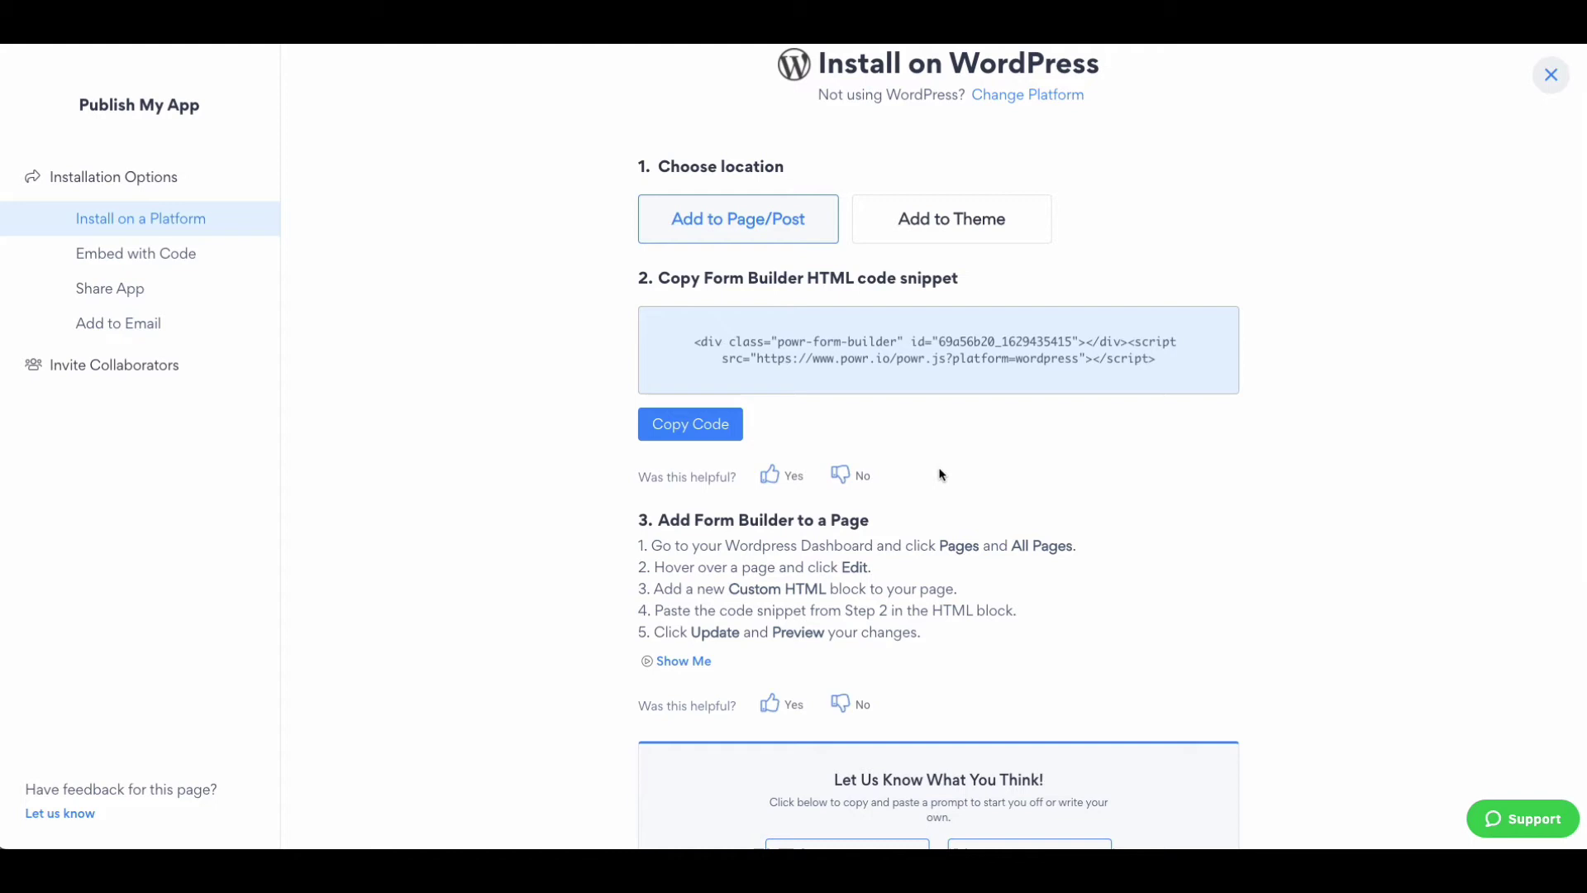
Show the Add to Theme steps for installing the form on WordPress
click(984, 219)
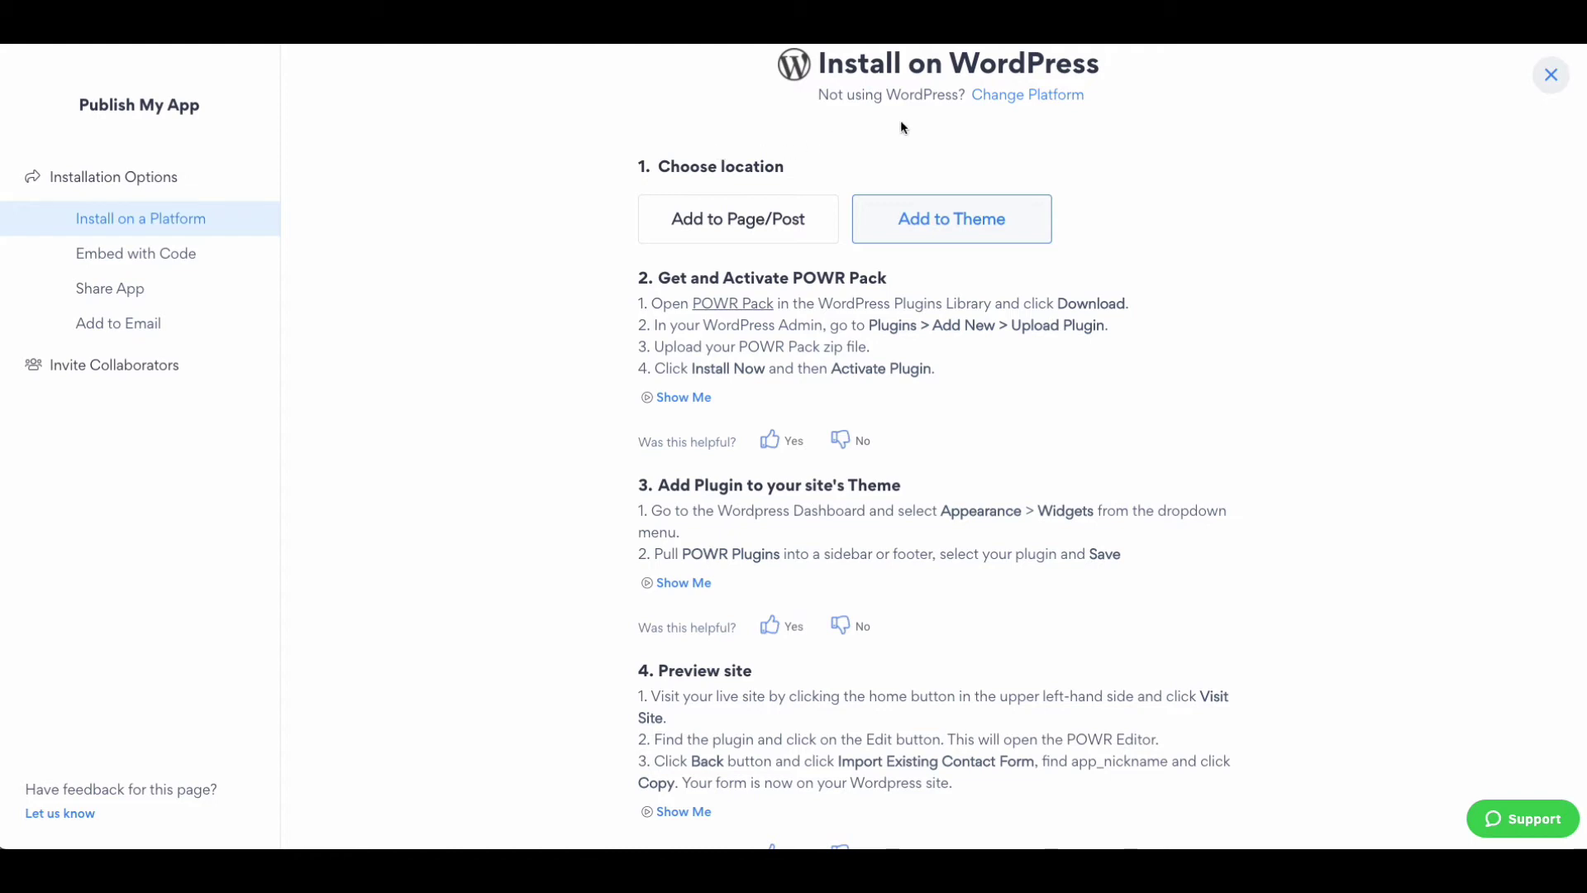
Close the publish page, finish the Email Address settings, and go to My Dashboard
click(1552, 84)
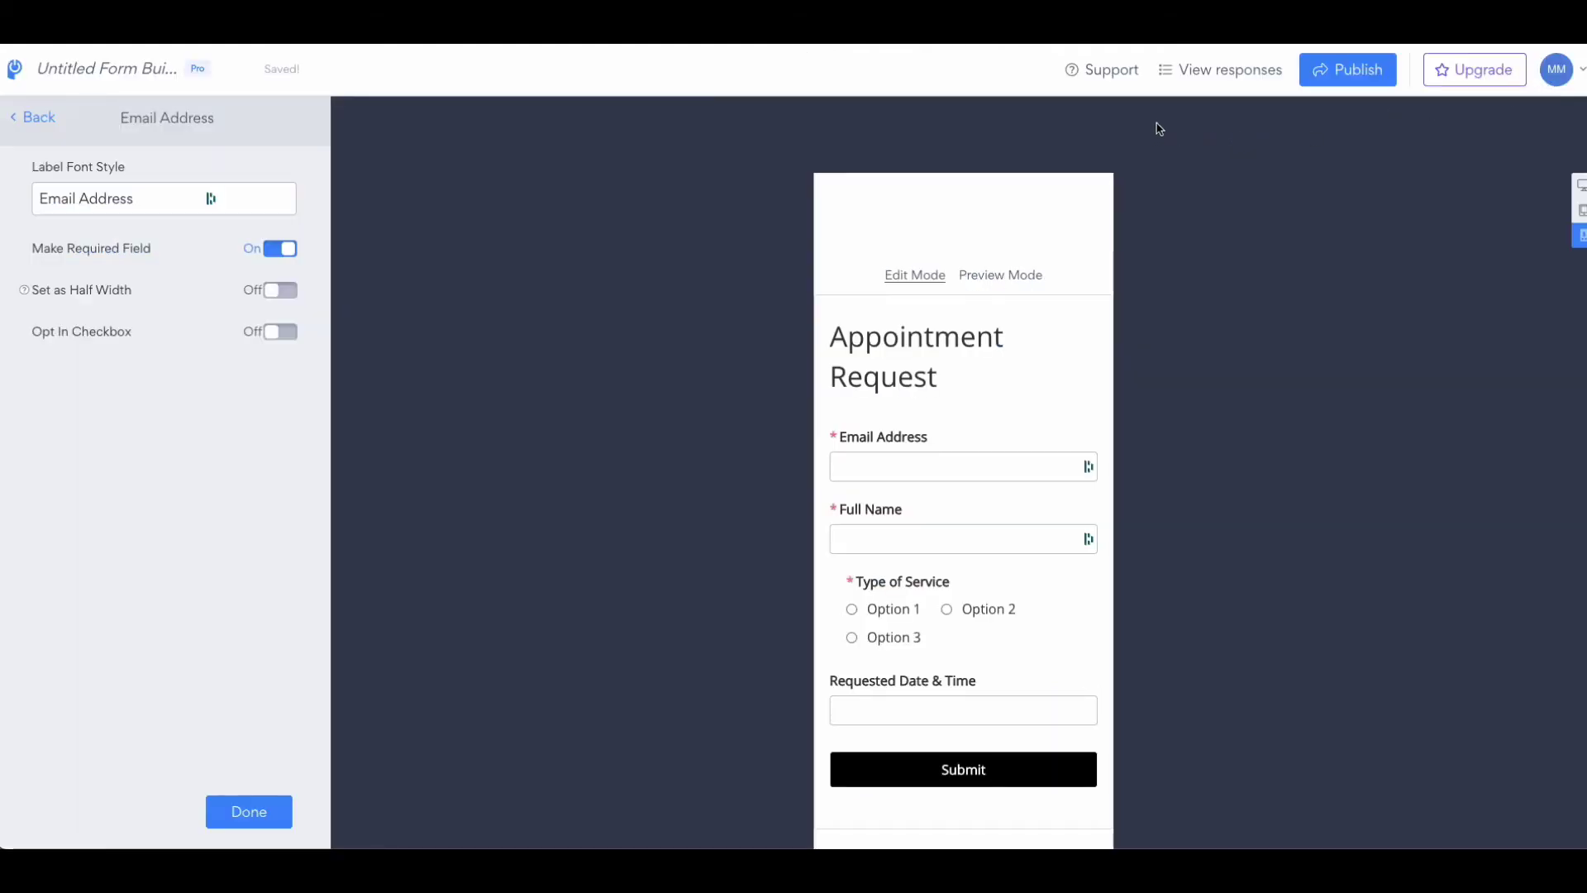
click(242, 820)
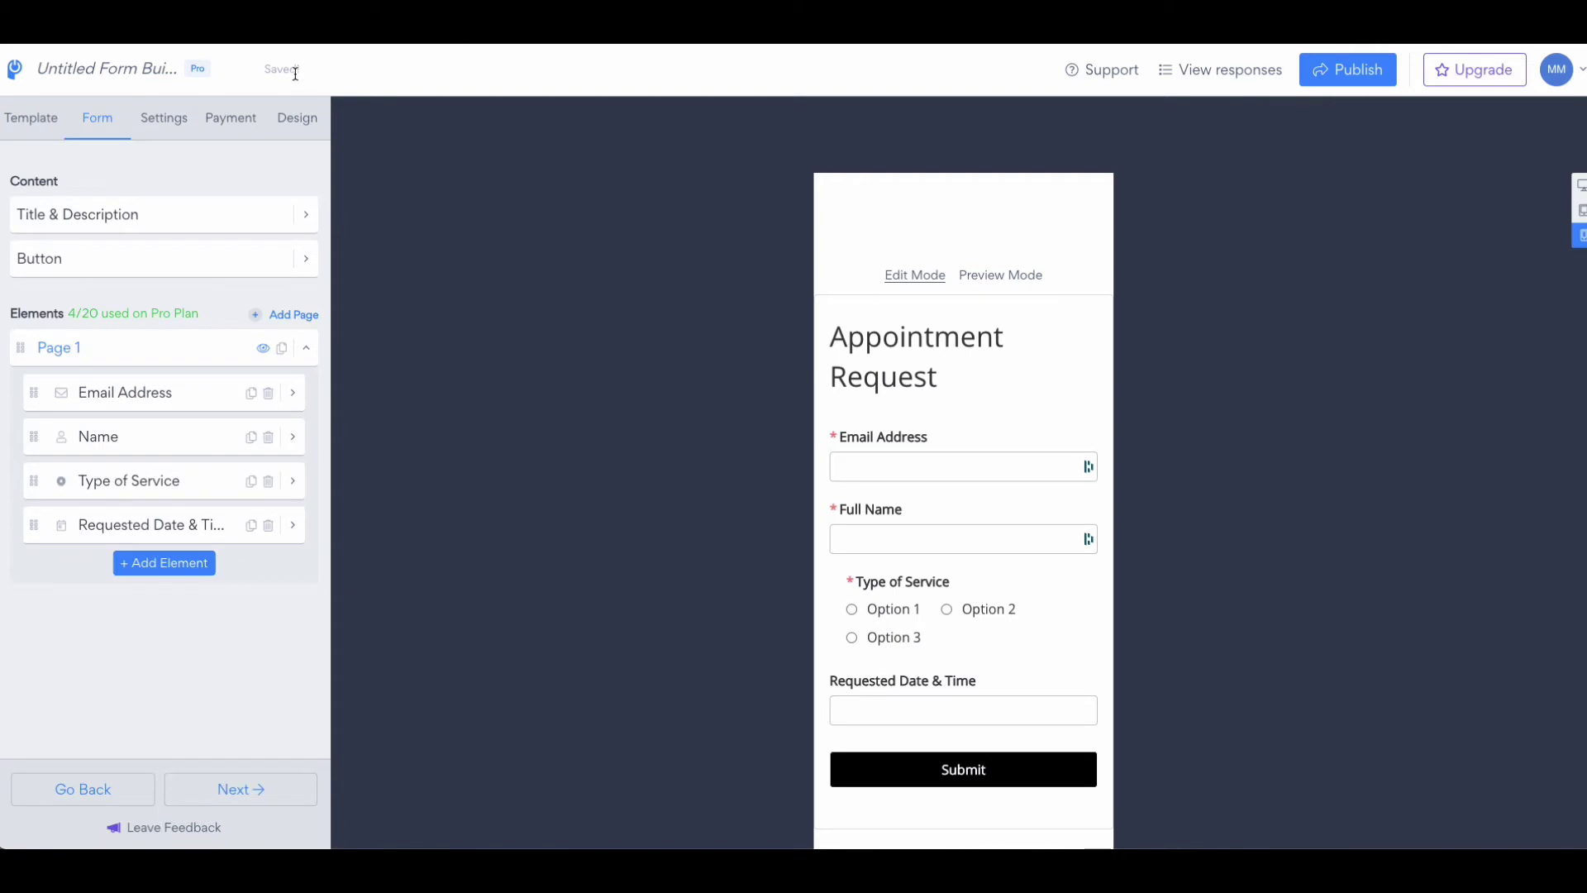
click(13, 70)
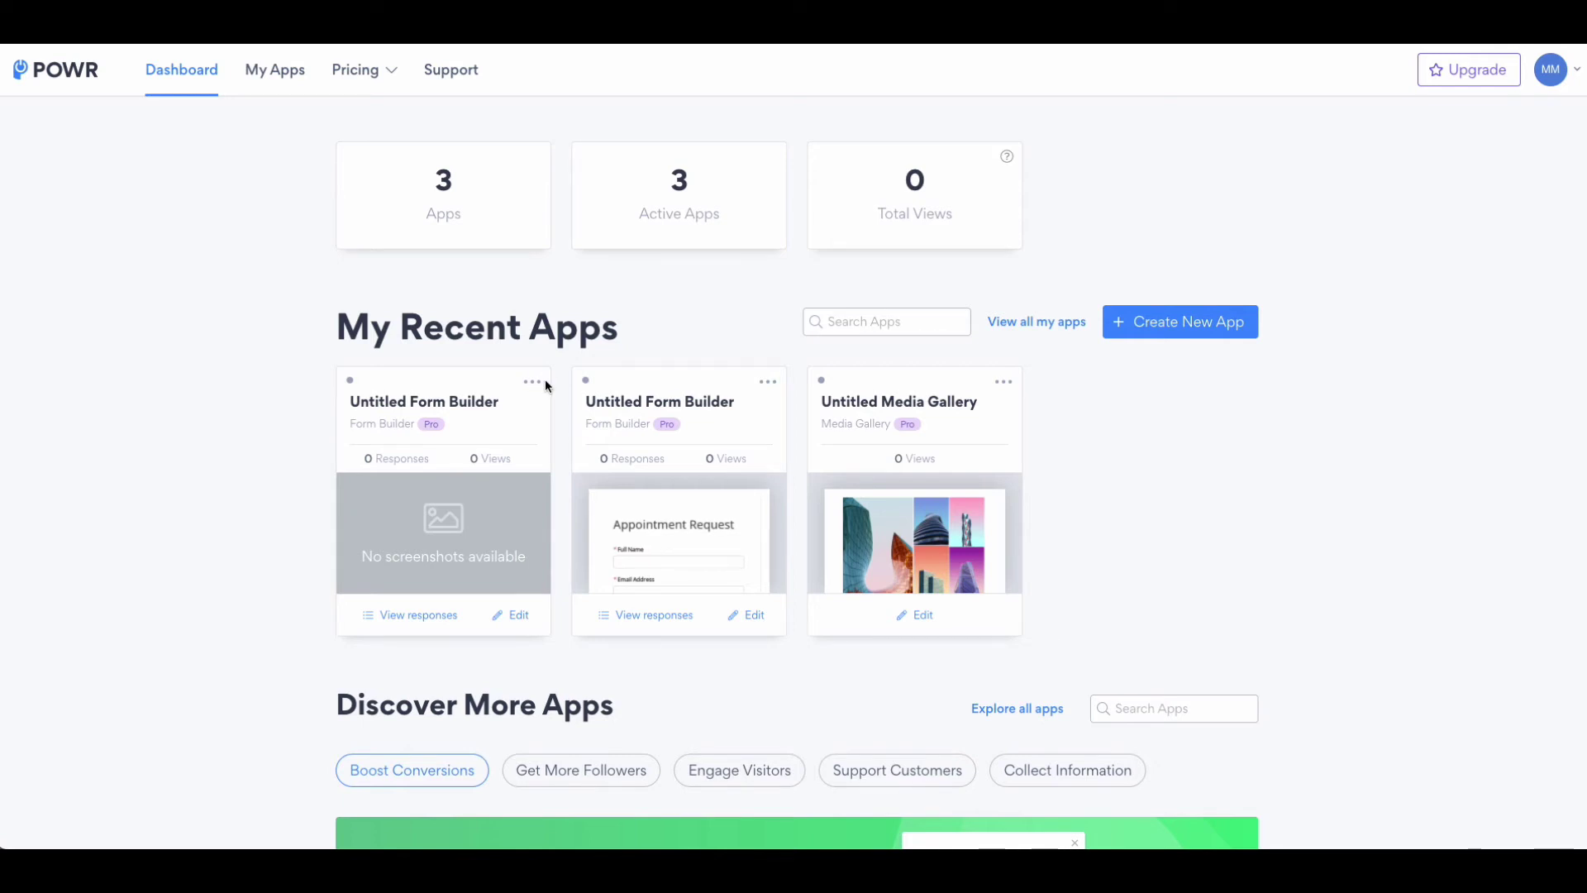
scroll(546, 382, down, 2)
scroll(545, 382, up, 2)
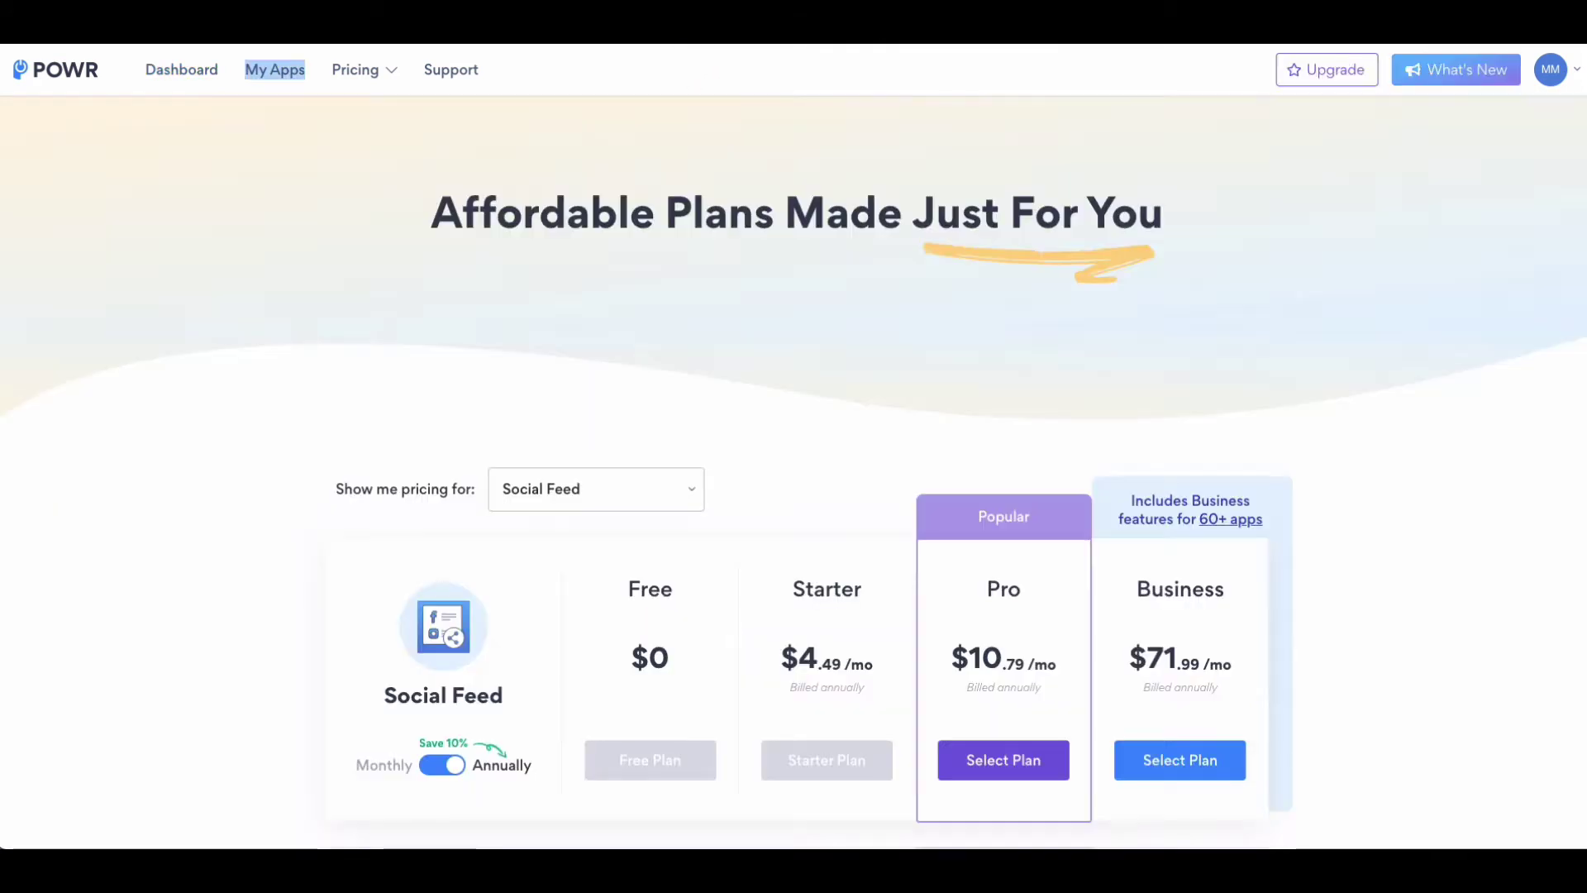
scroll(563, 250, down, 3)
scroll(566, 256, down, 3)
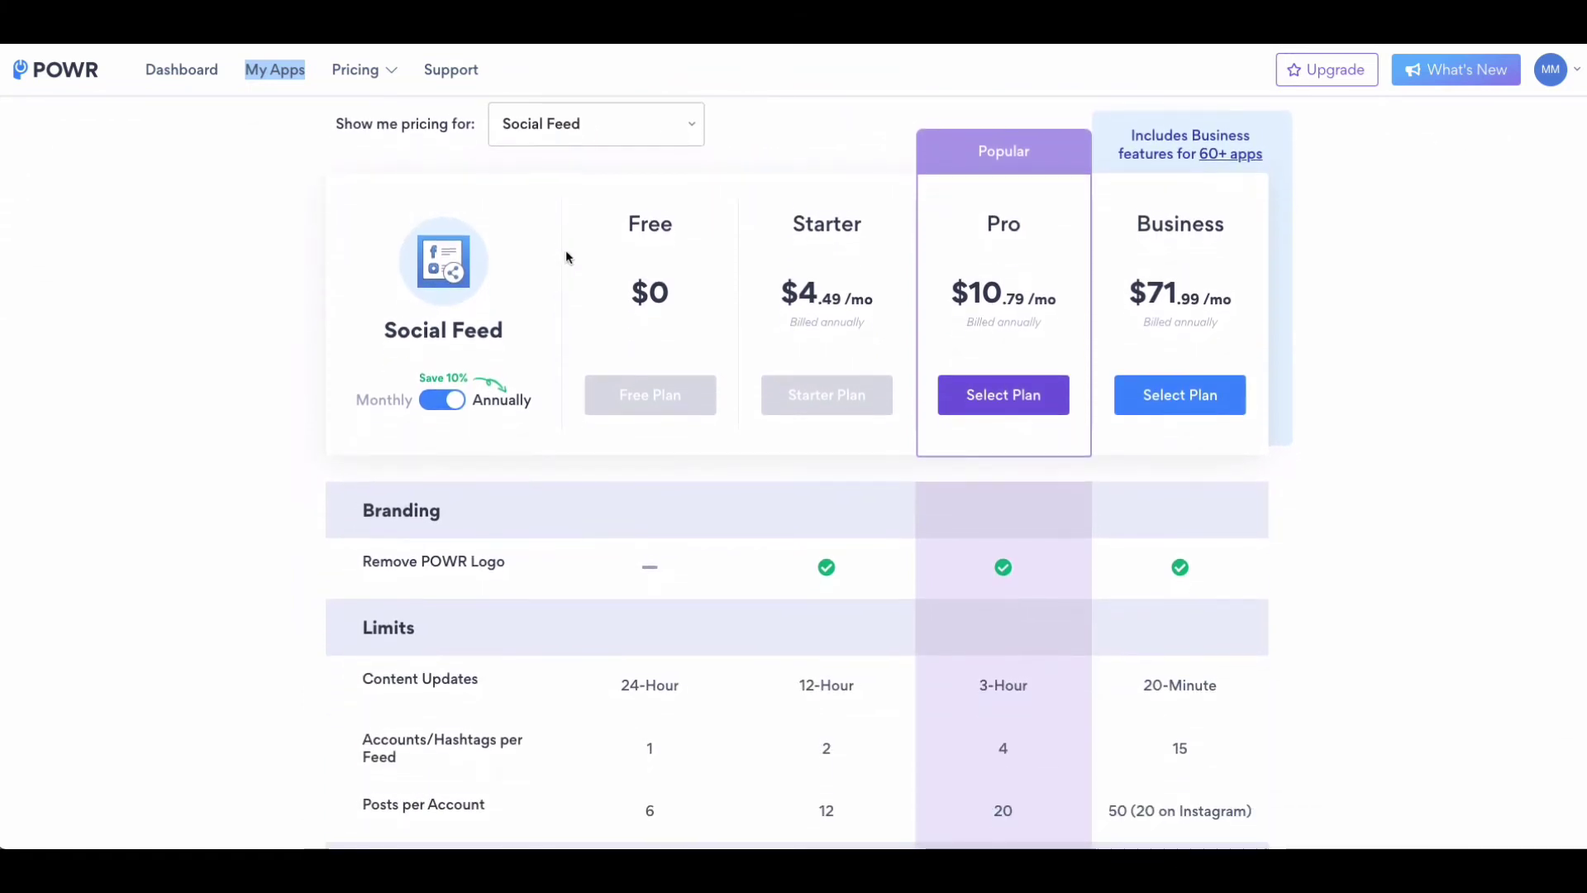
scroll(565, 256, down, 1)
scroll(567, 257, down, 1)
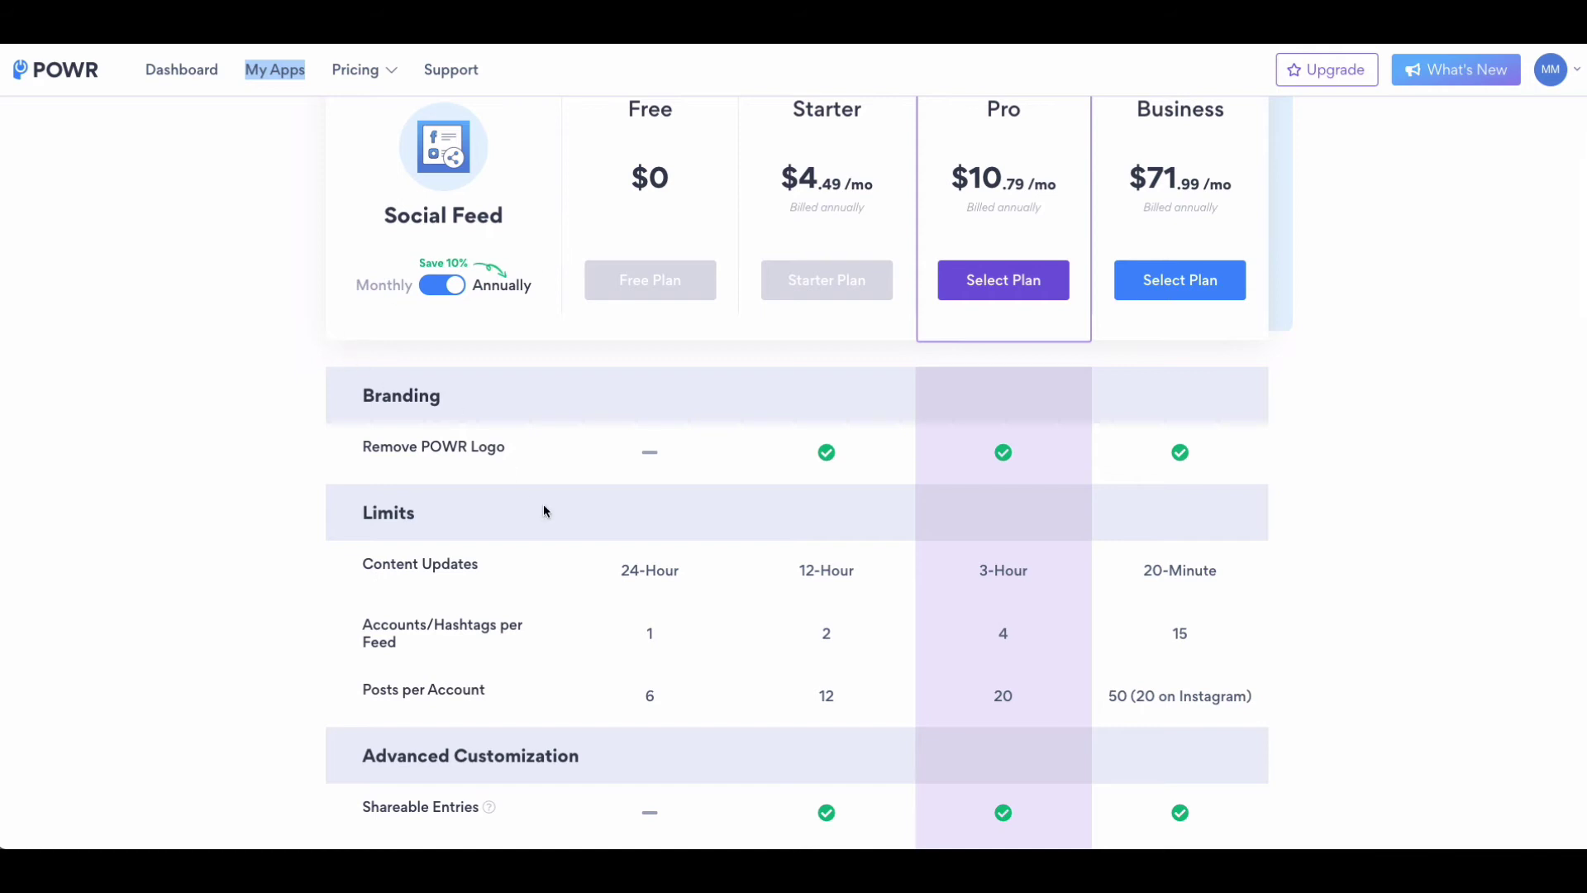
scroll(543, 508, down, 1)
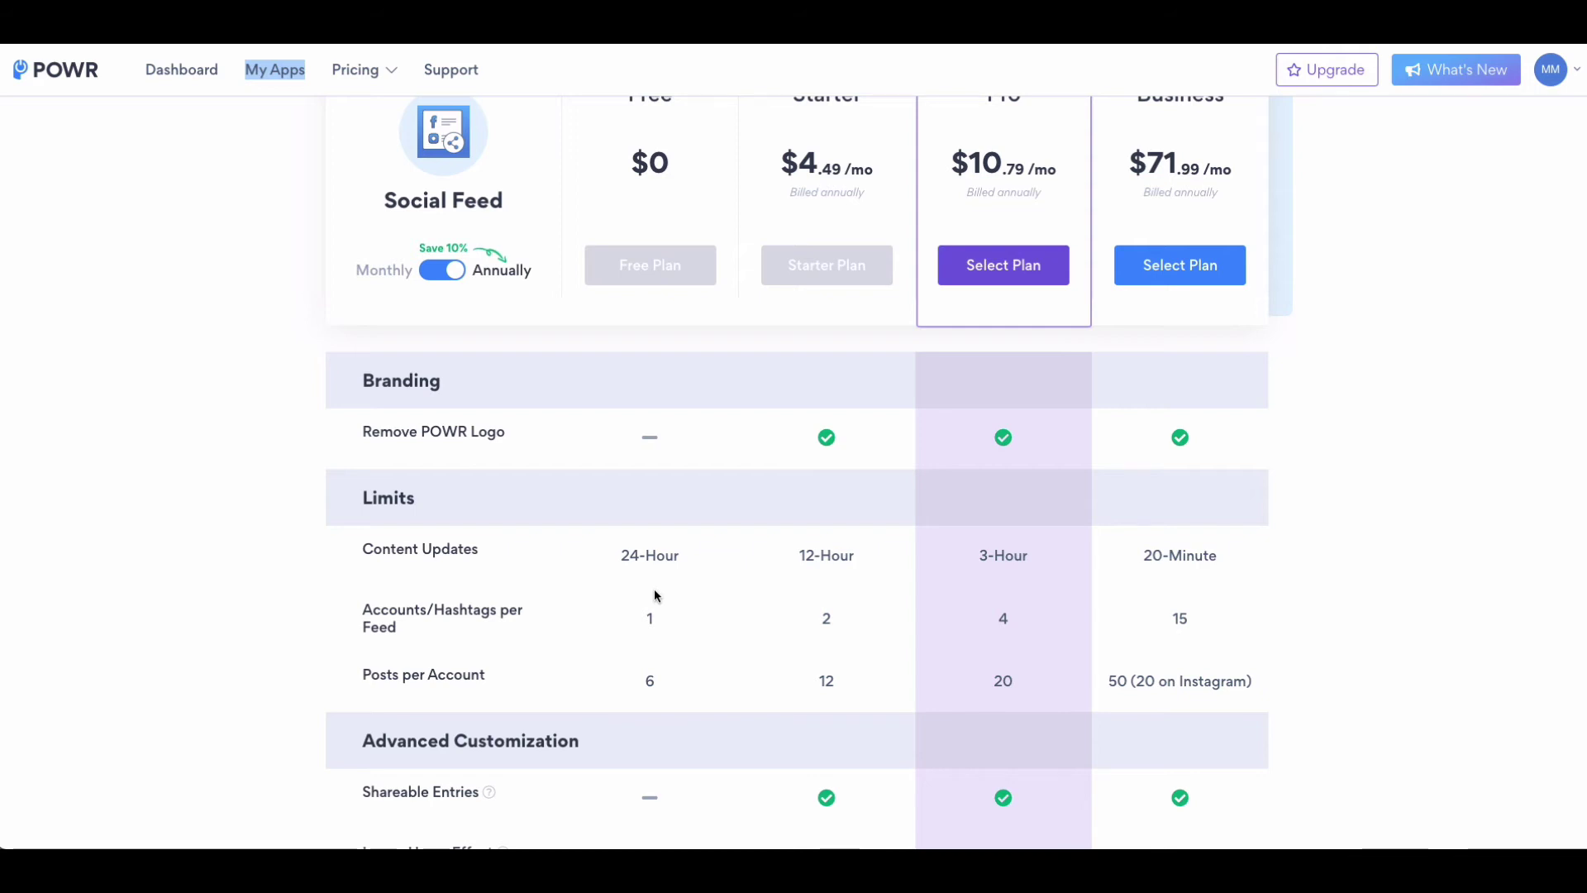
scroll(661, 590, up, 1)
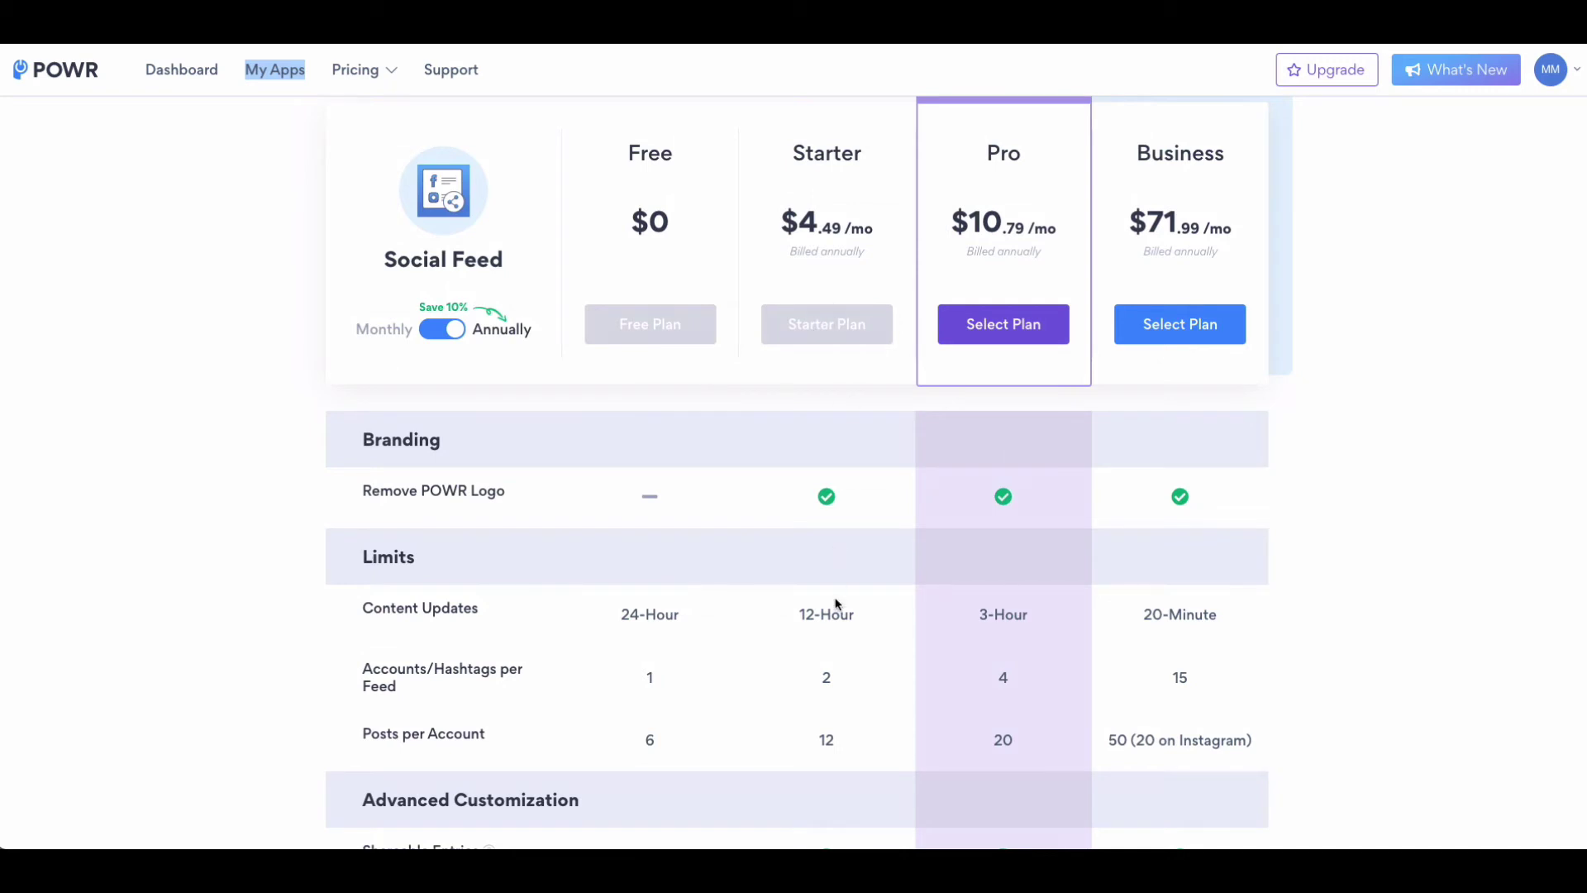
scroll(838, 607, down, 1)
scroll(819, 606, down, 1)
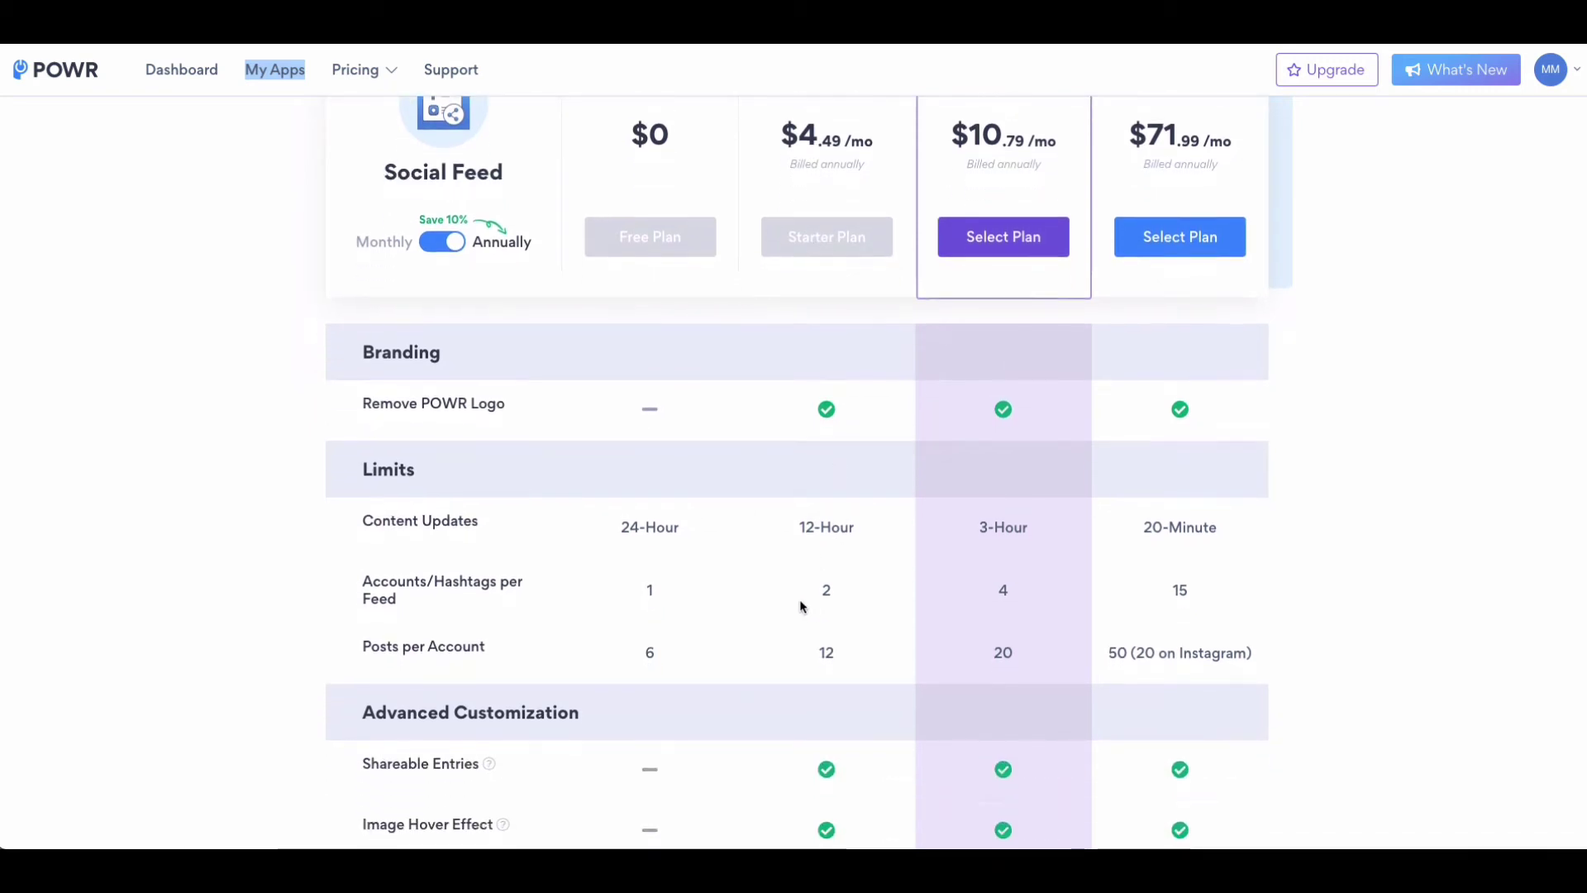
scroll(720, 606, down, 1)
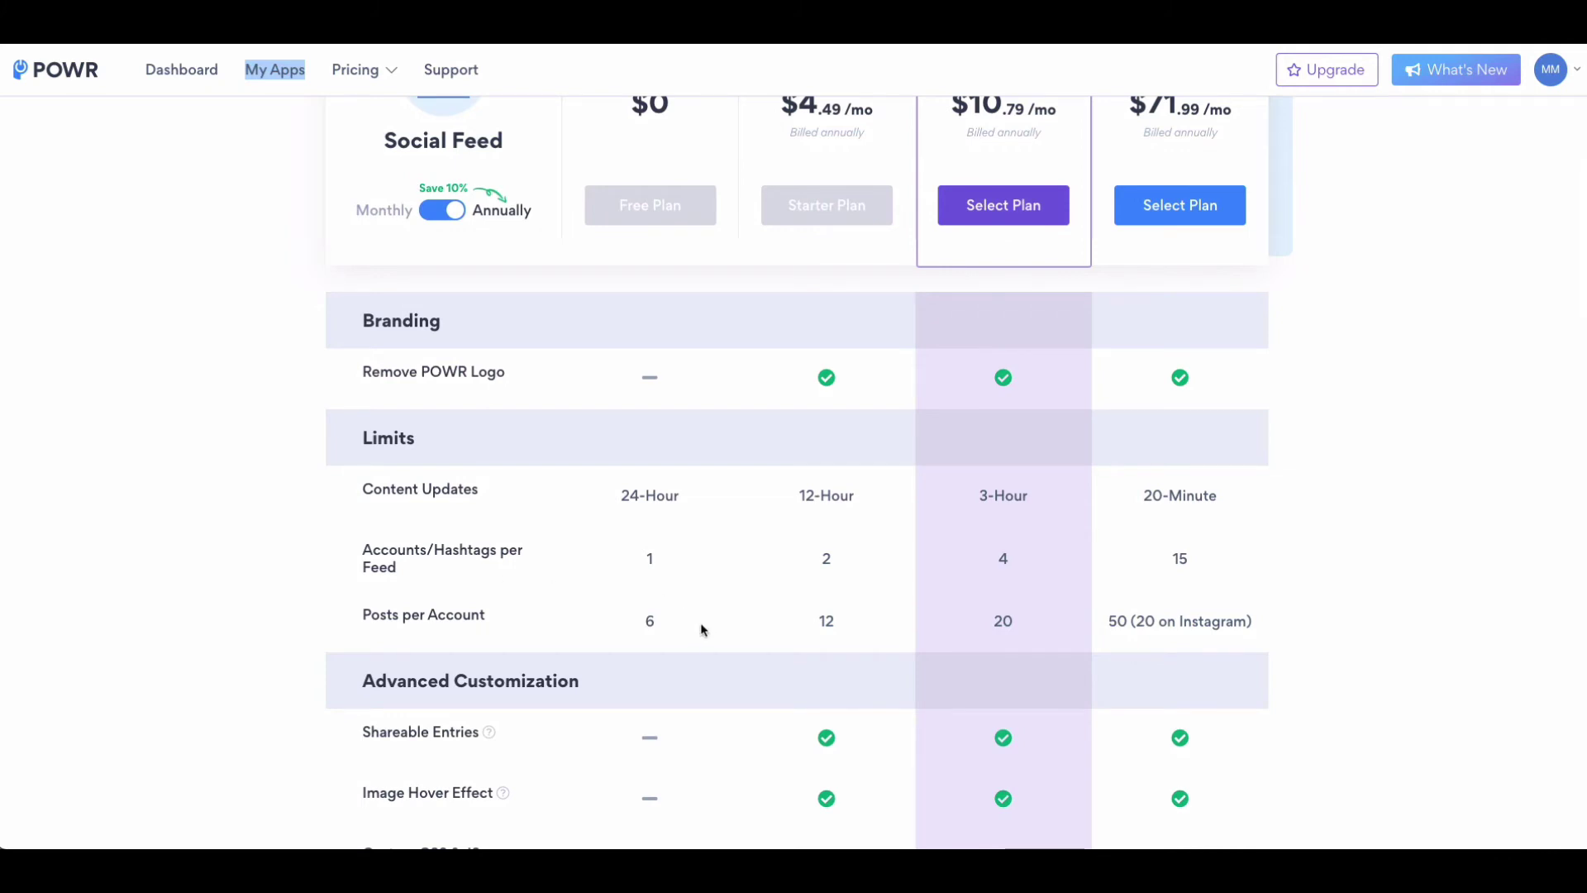
scroll(719, 628, down, 3)
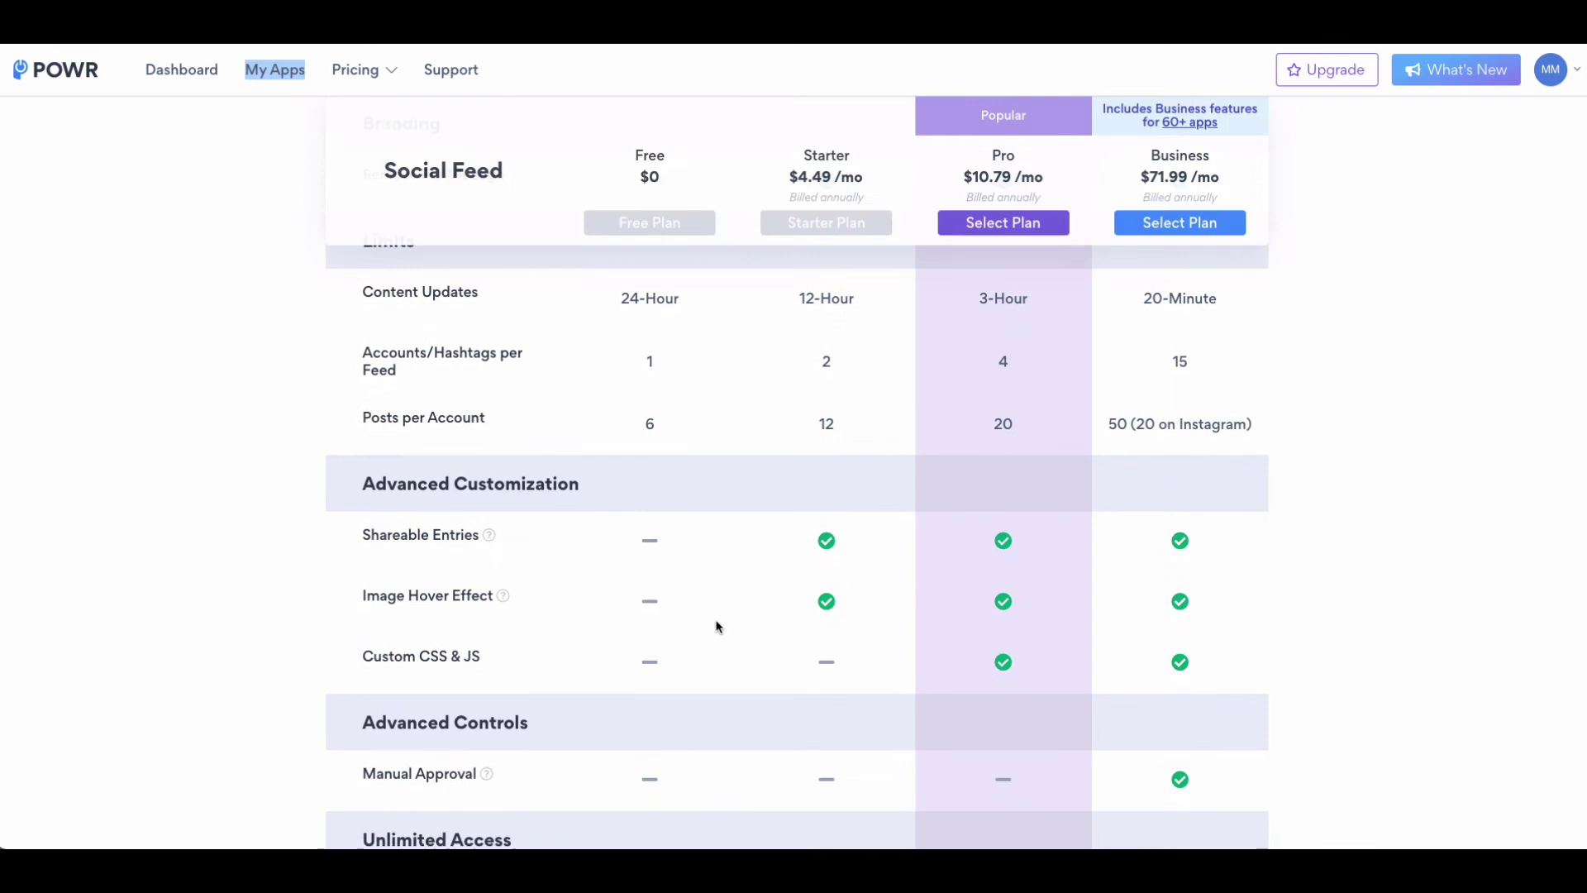
scroll(716, 627, down, 1)
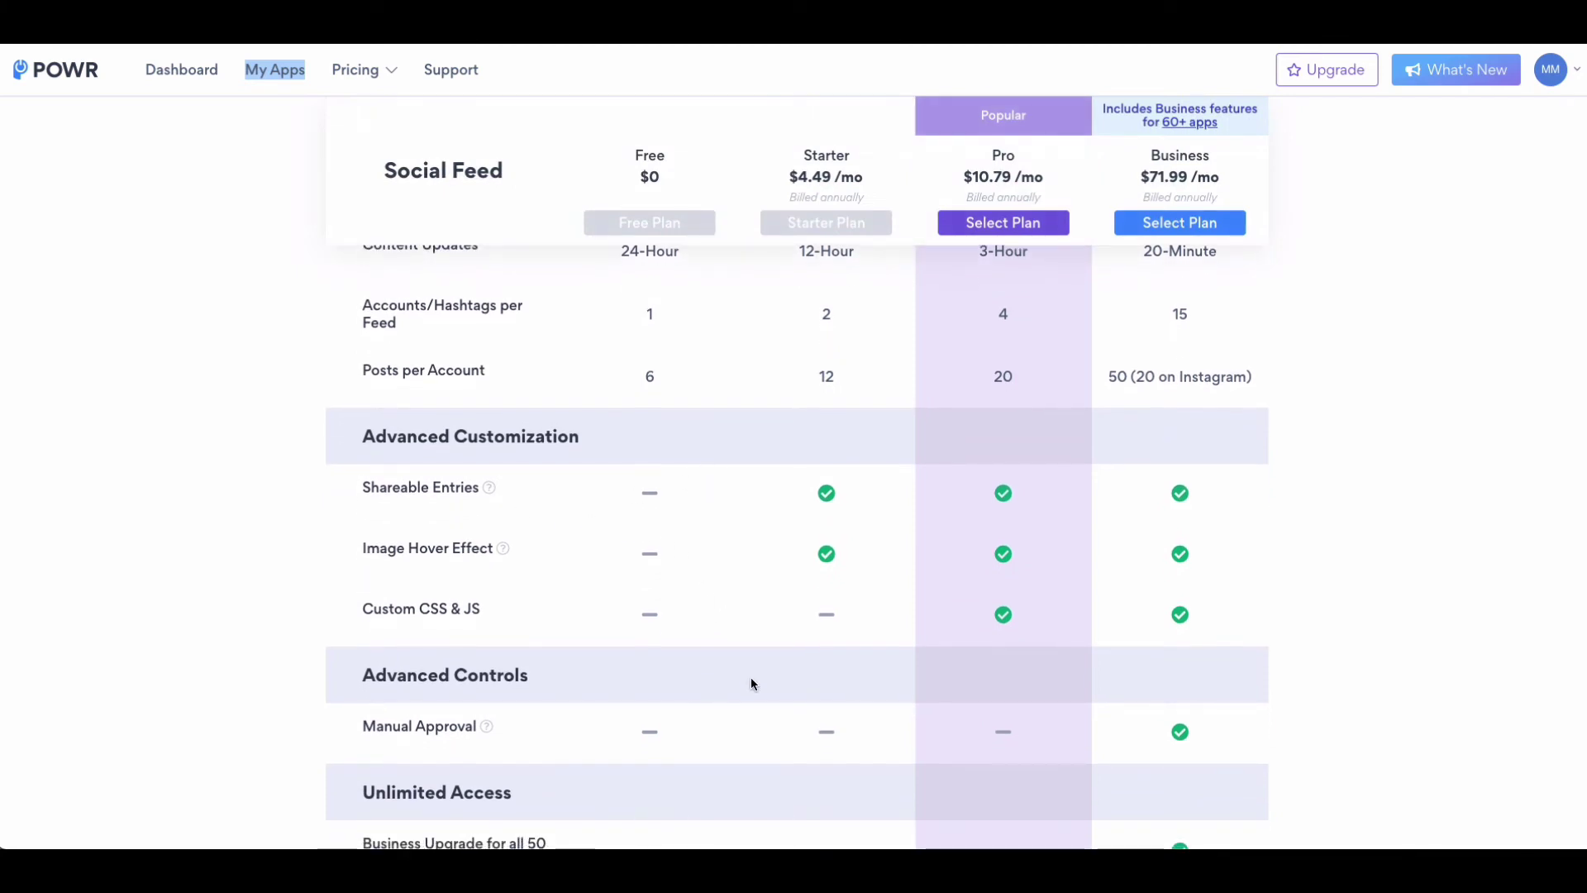
scroll(870, 488, up, 1)
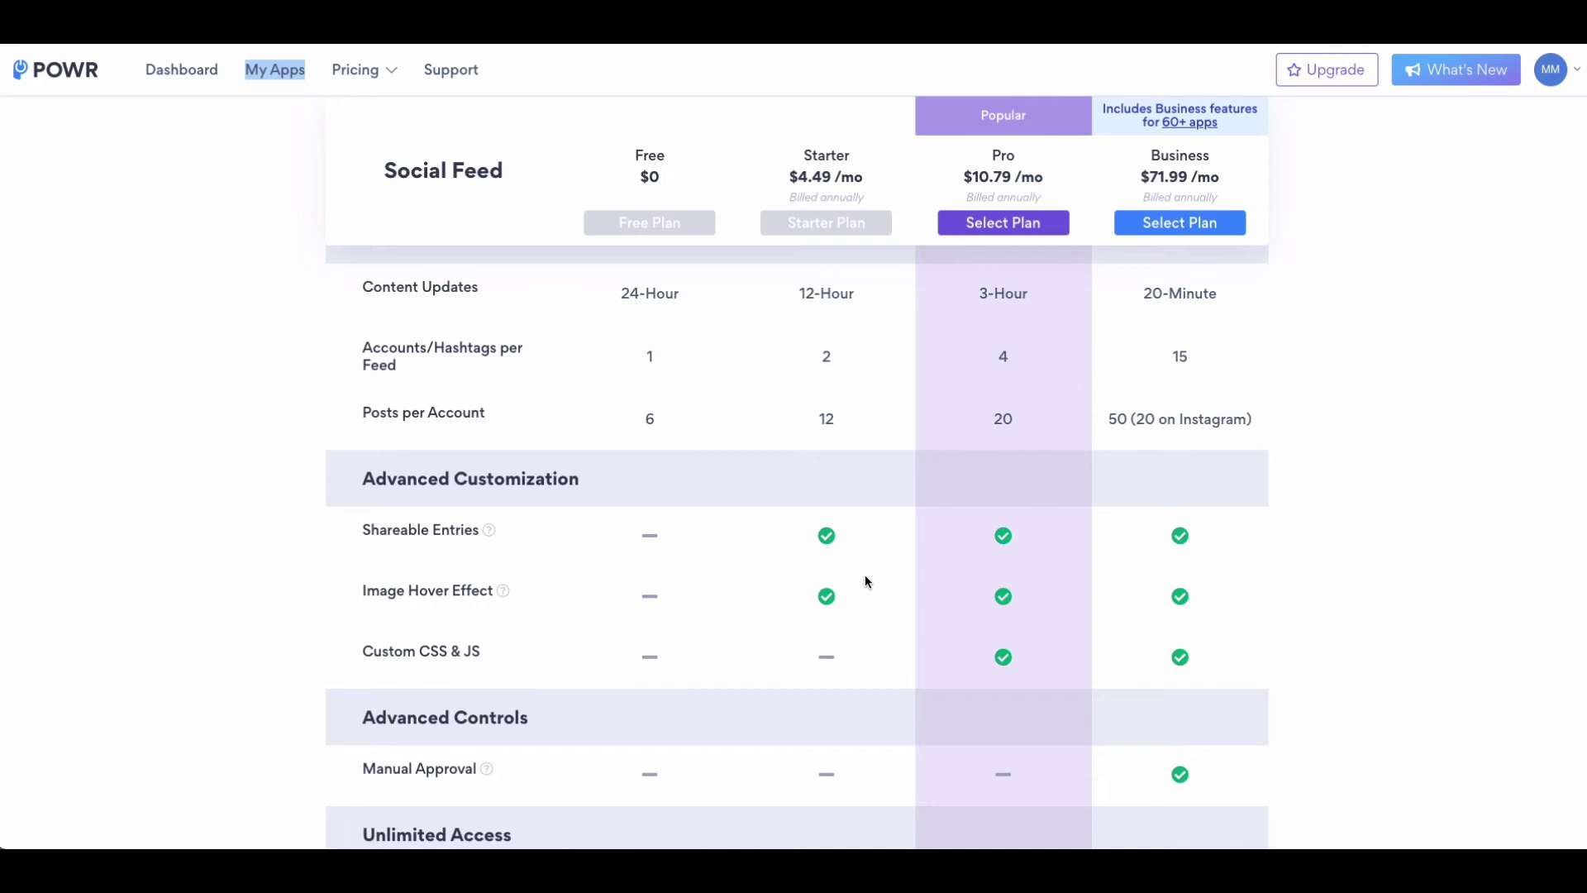
scroll(865, 596, down, 3)
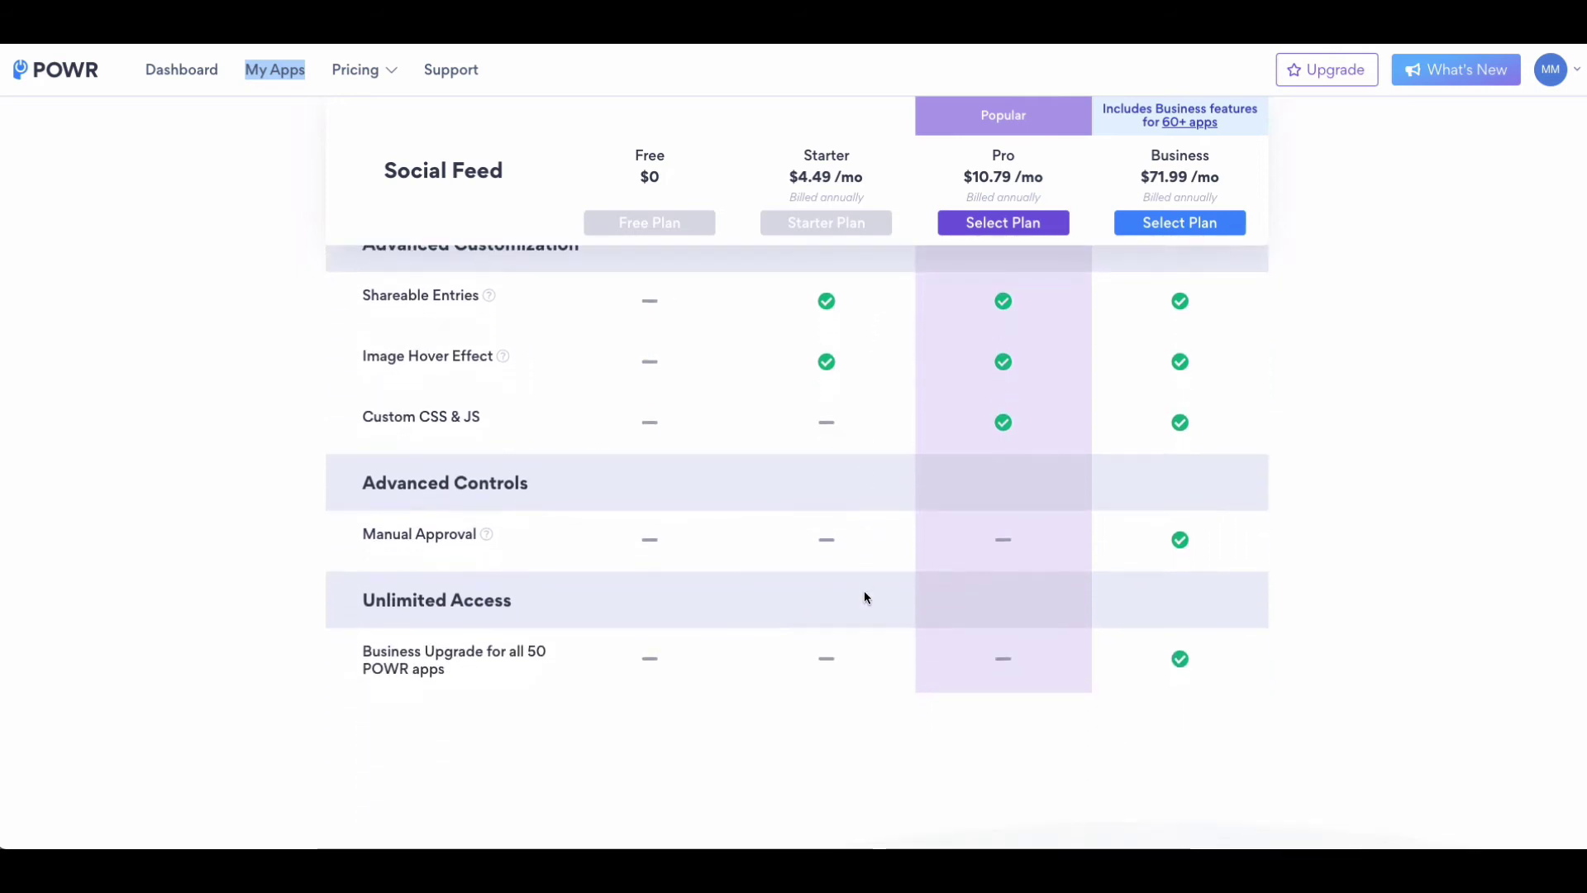
scroll(865, 597, up, 10)
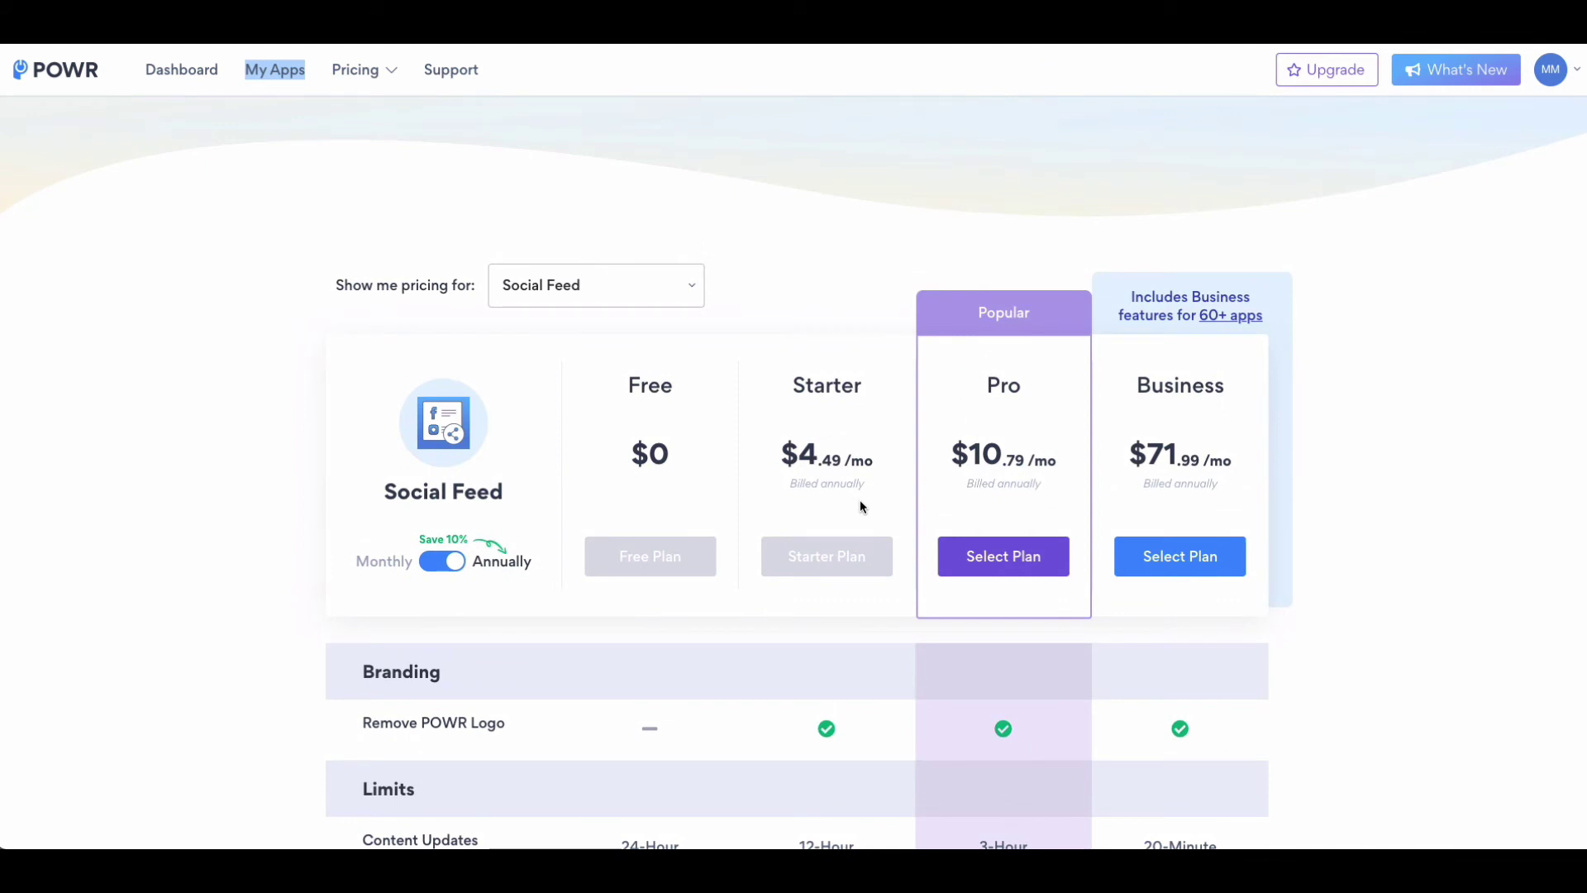
click(450, 567)
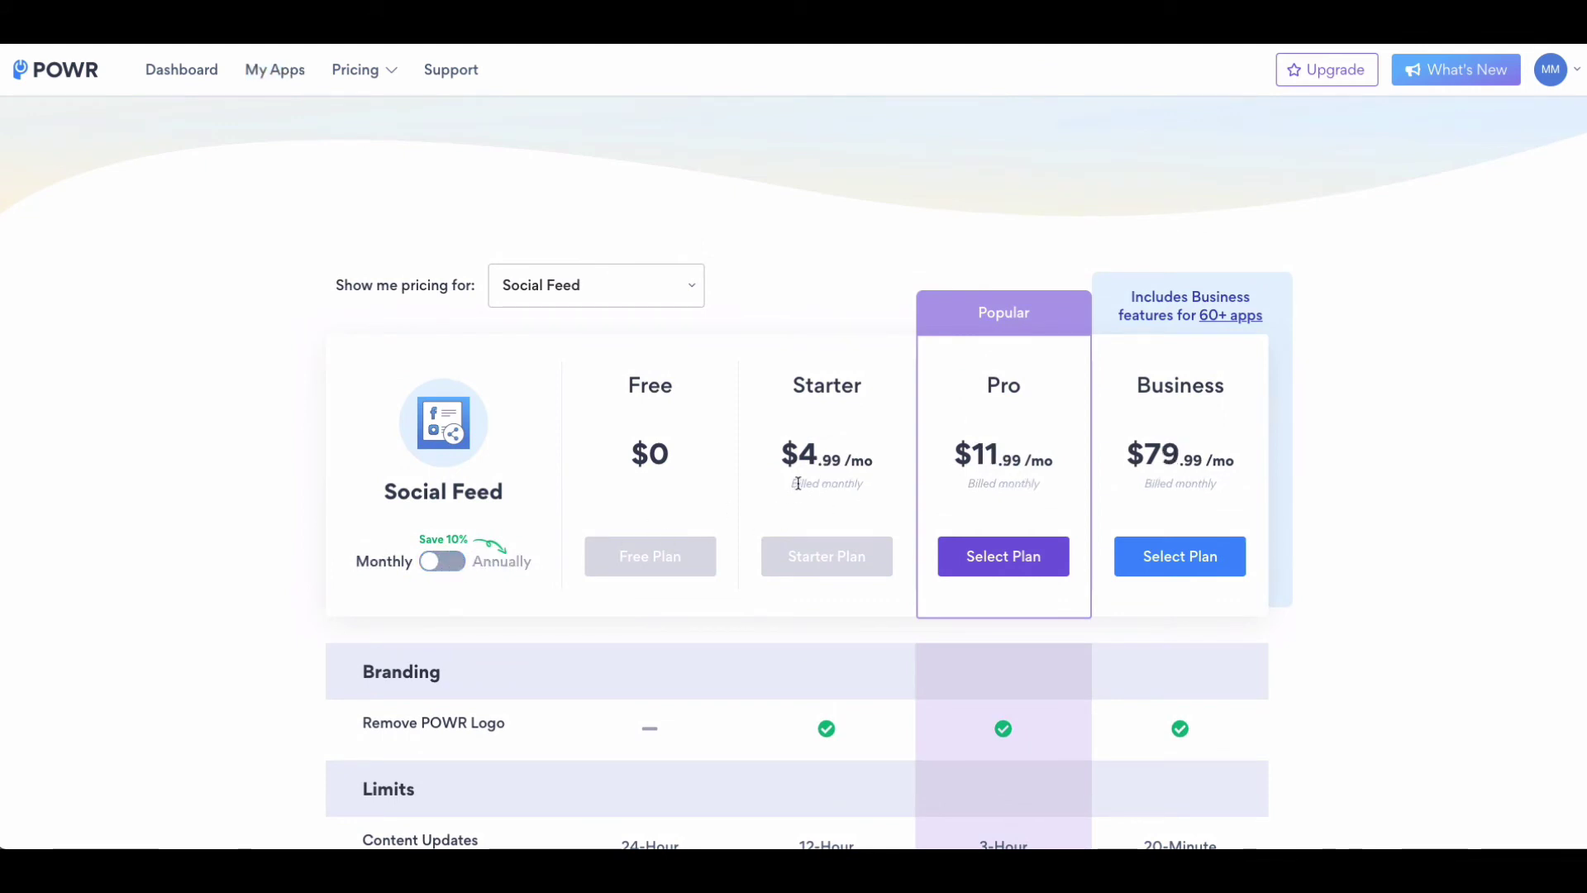
scroll(845, 487, down, 1)
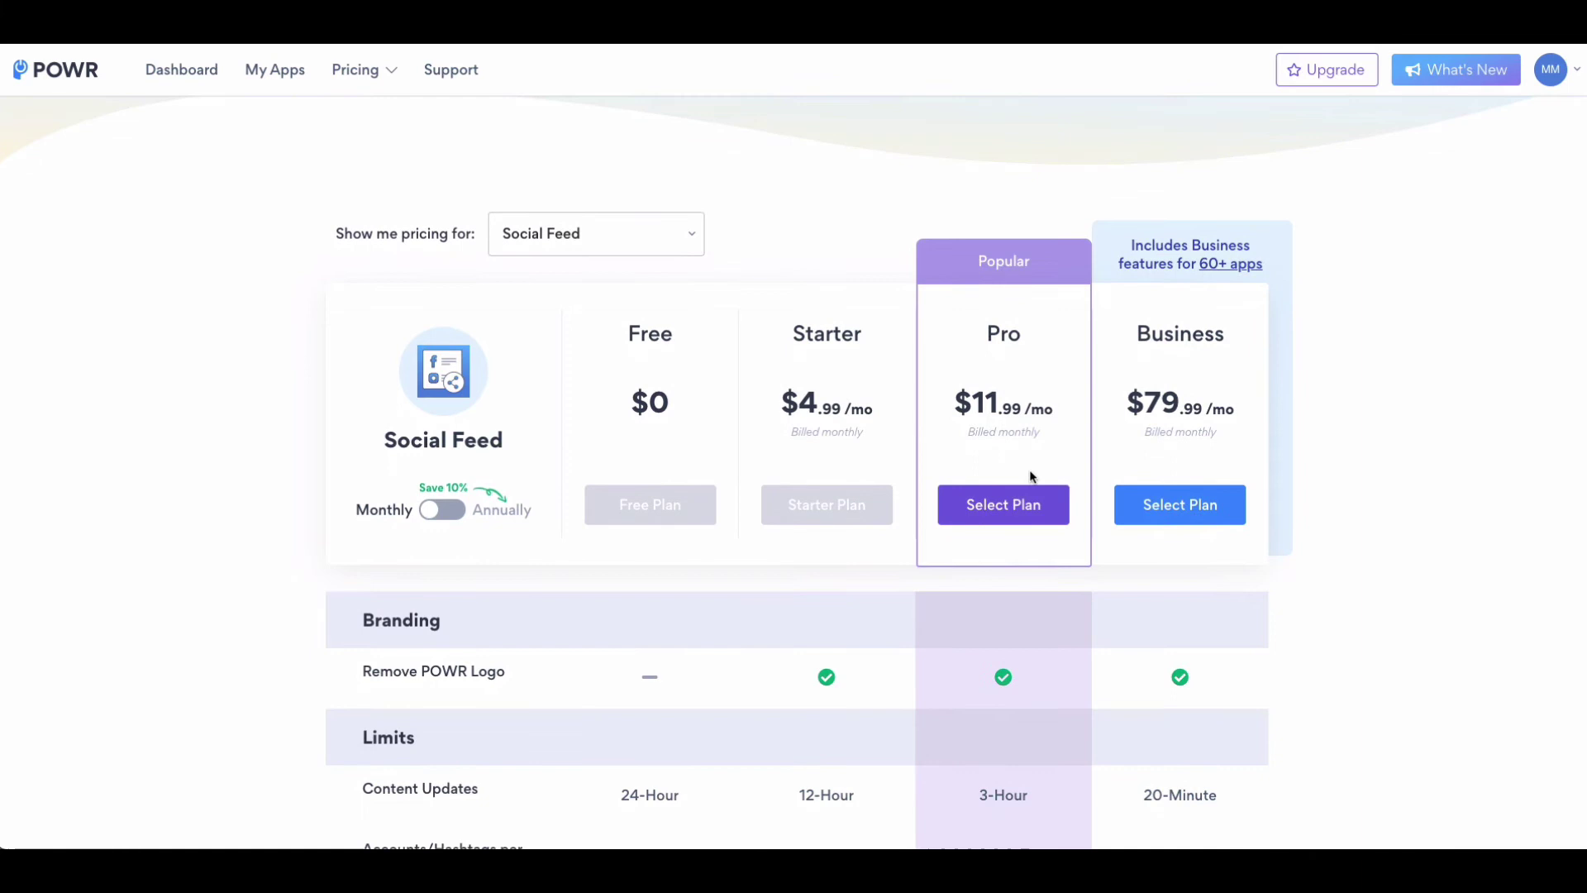
scroll(1031, 477, down, 3)
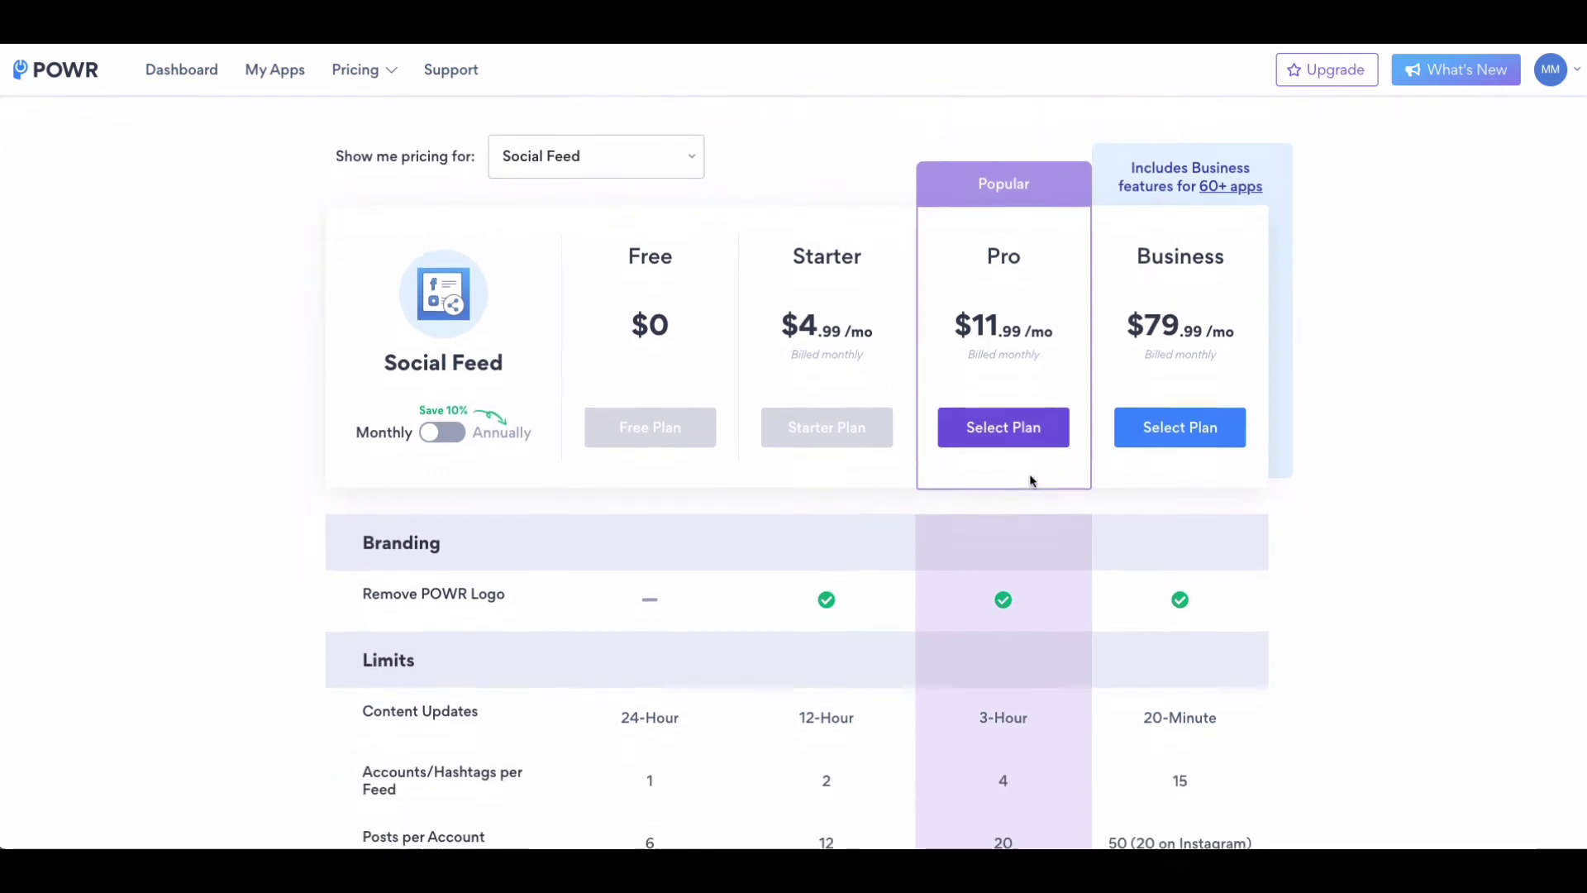
scroll(1031, 479, down, 3)
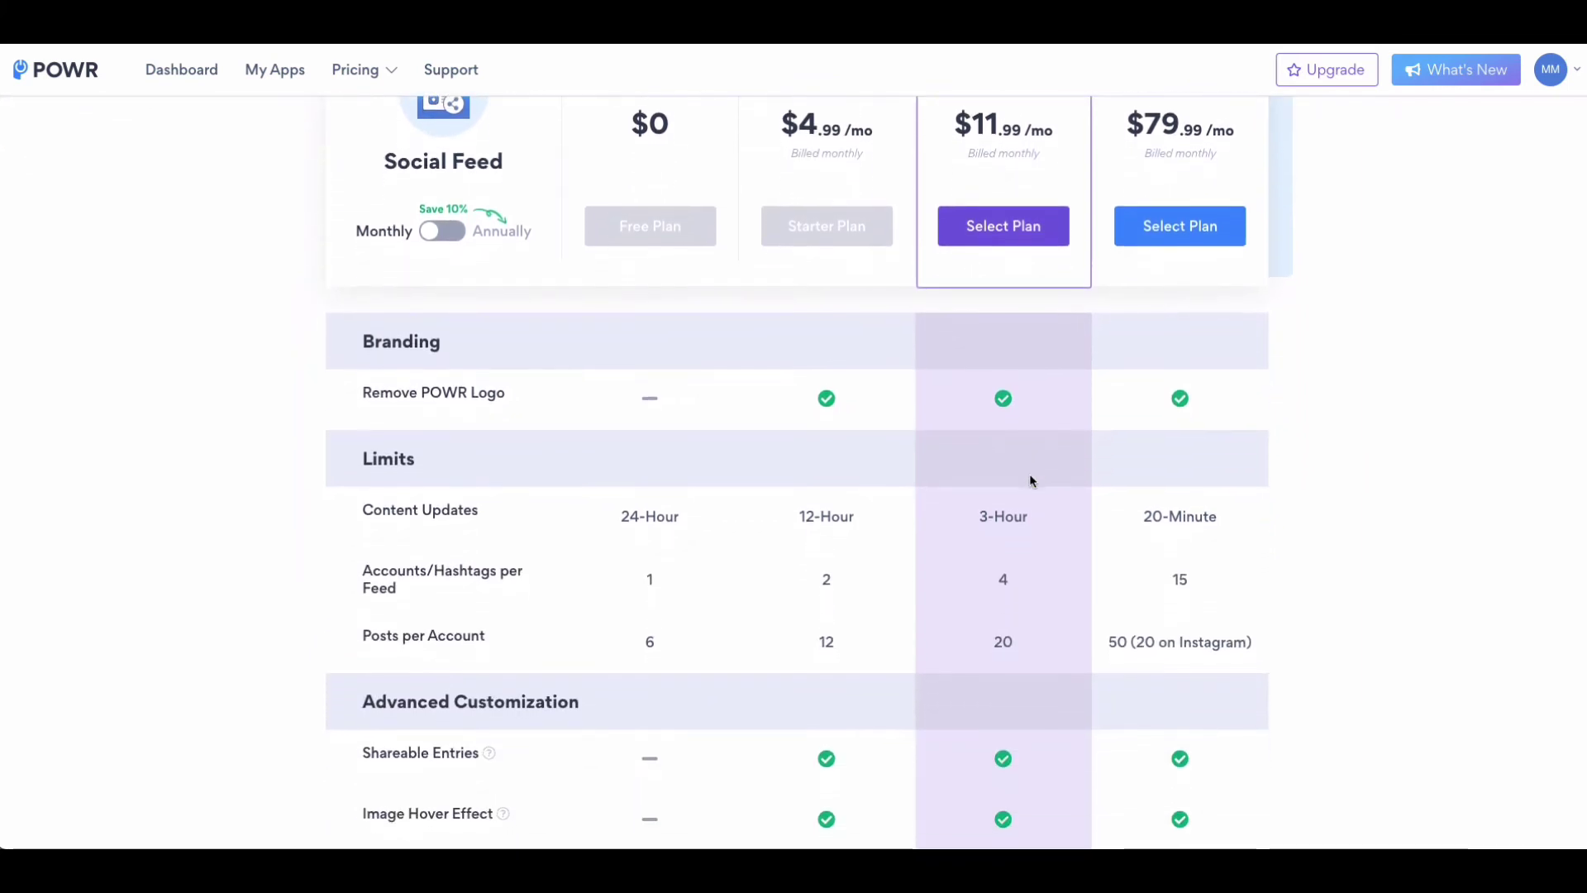
scroll(1031, 483, down, 1)
scroll(1031, 484, down, 2)
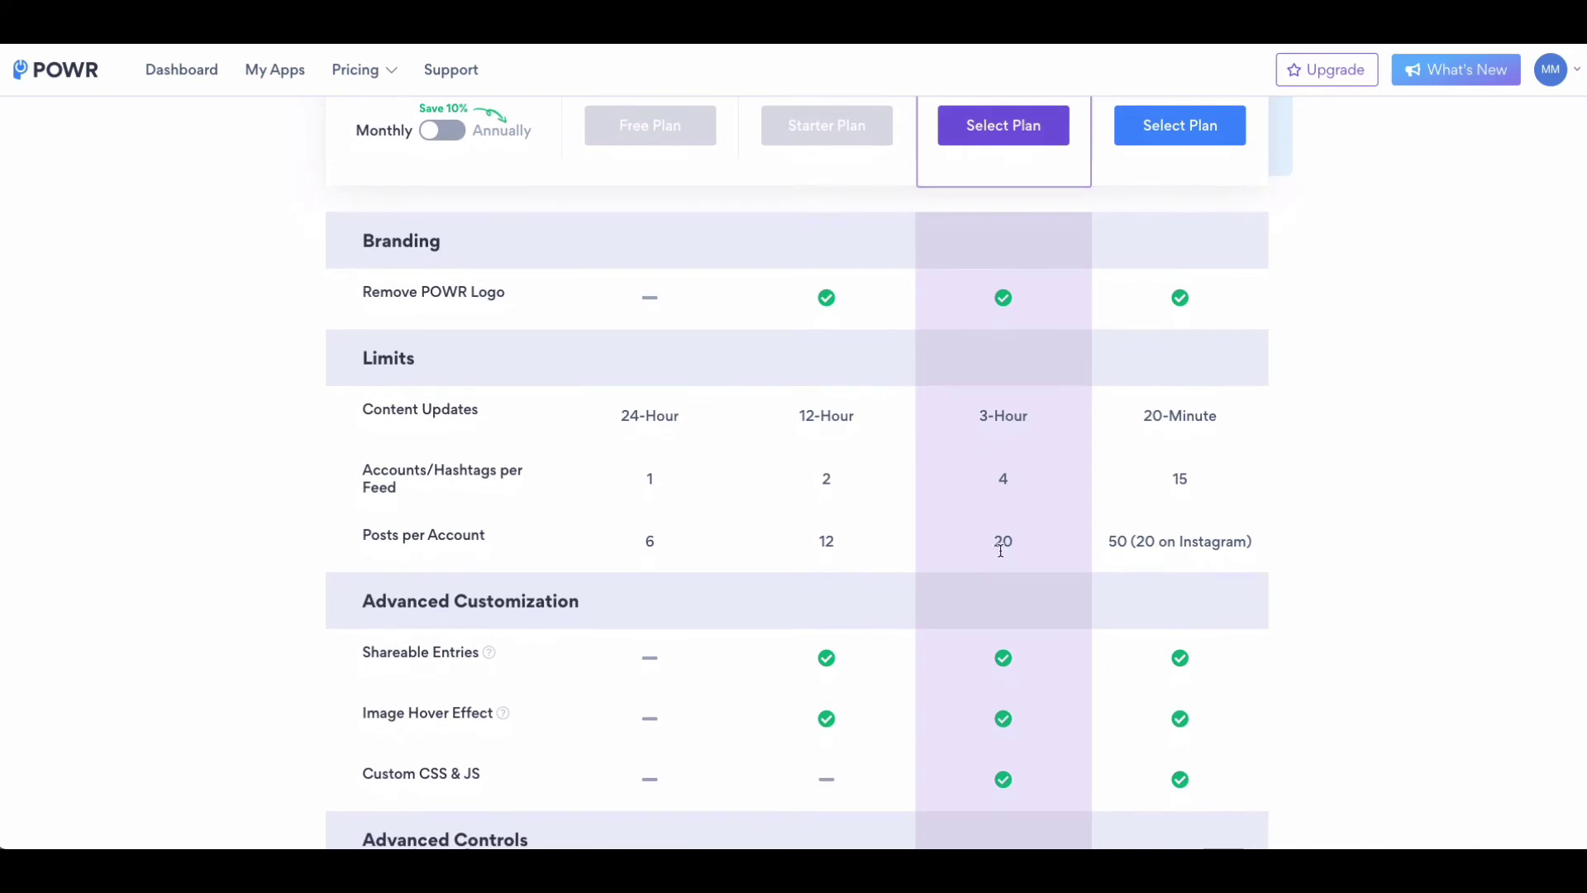
scroll(1002, 552, down, 2)
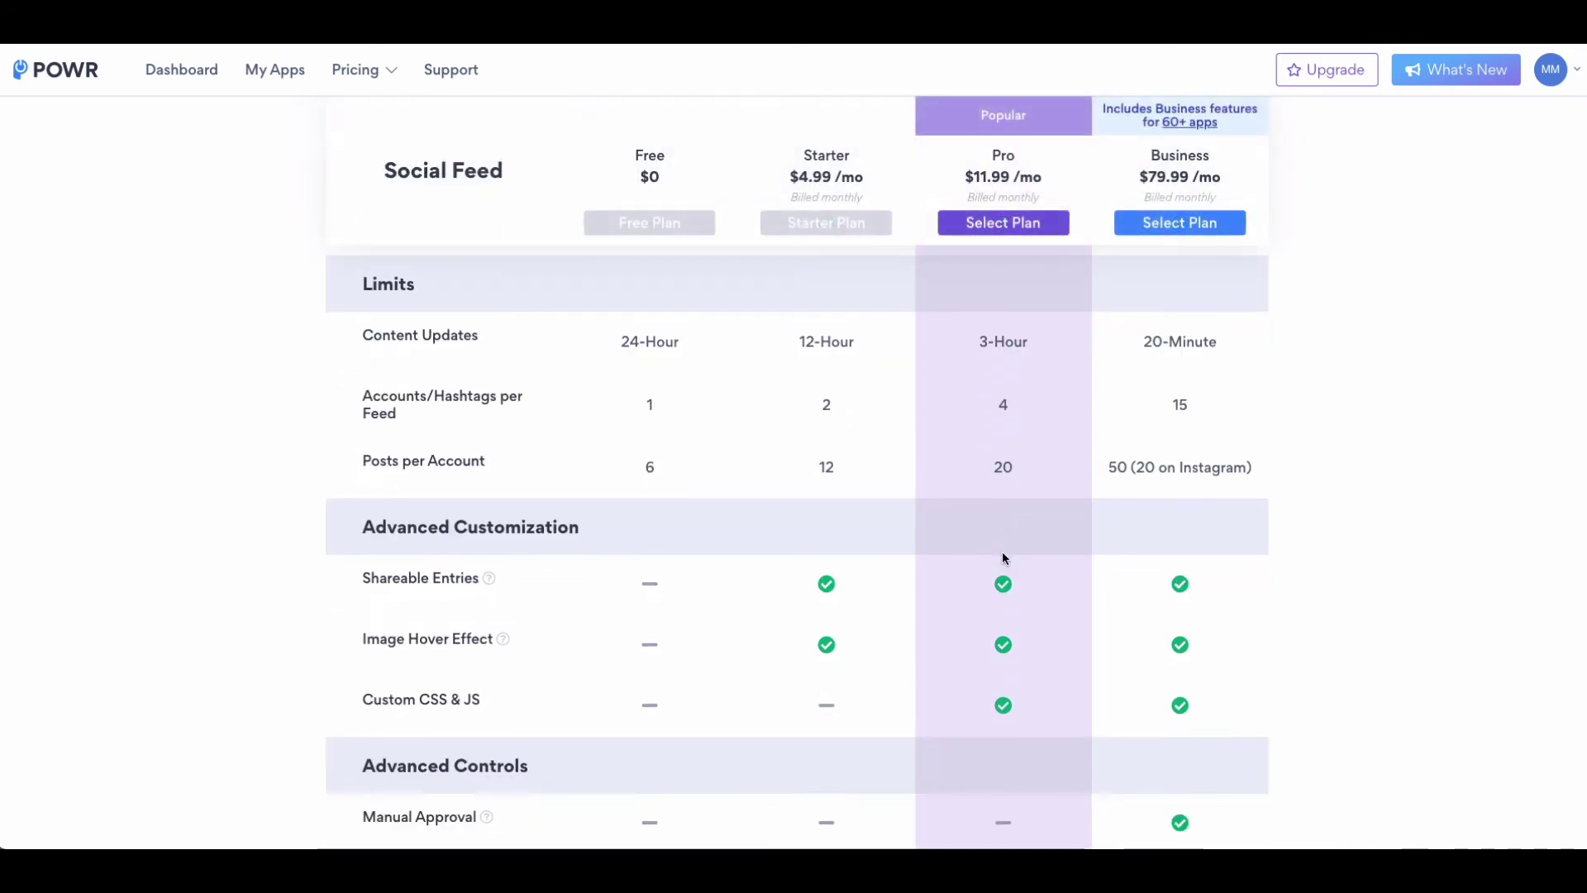
scroll(1003, 554, down, 5)
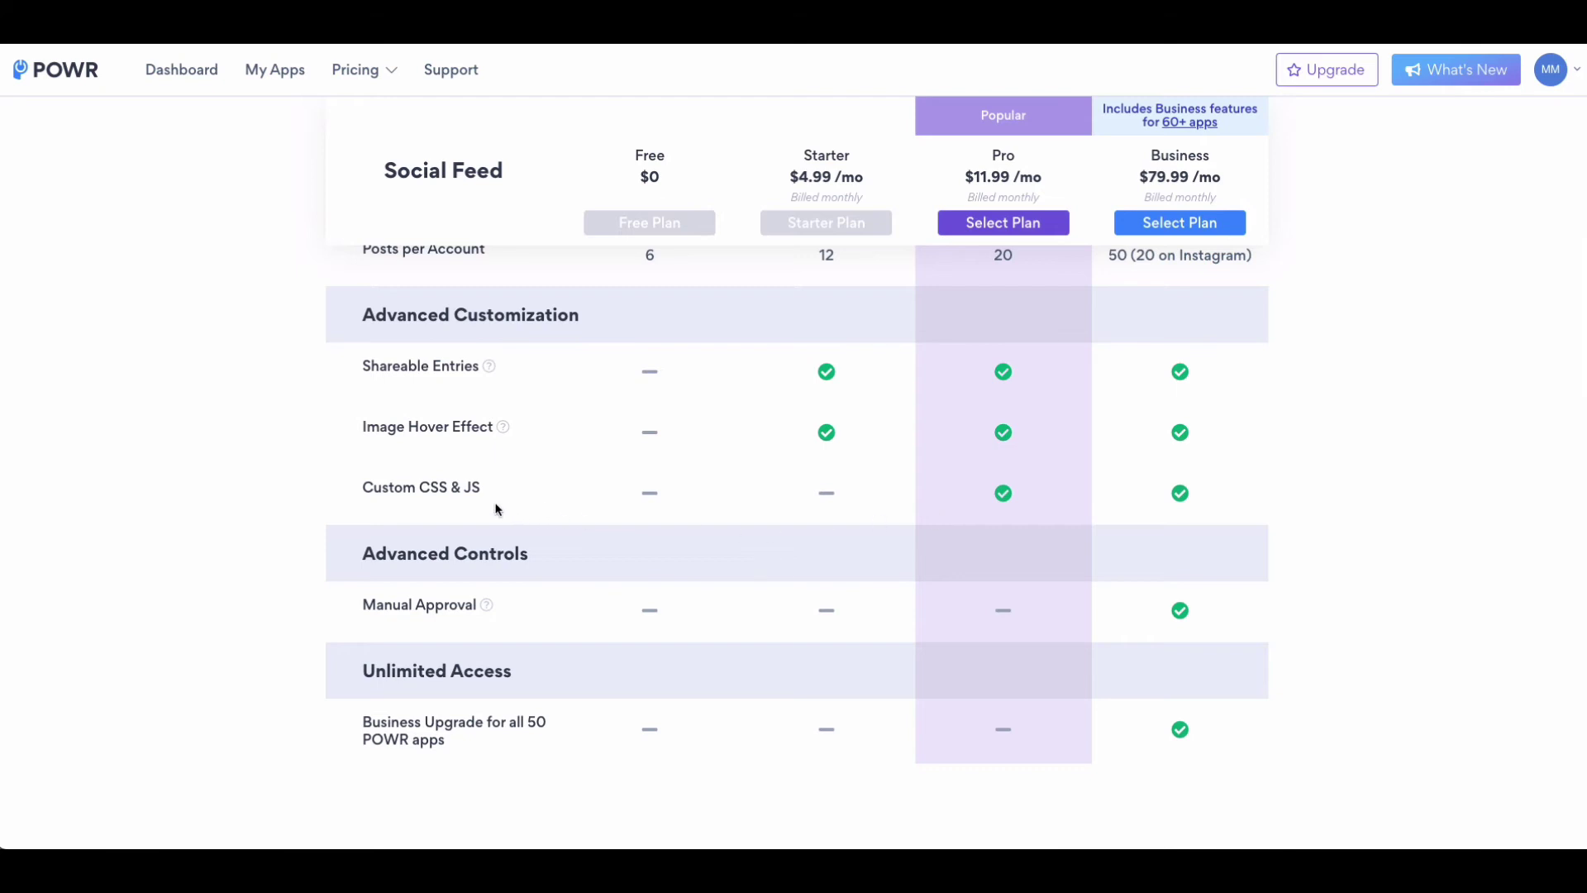
scroll(1180, 397, up, 6)
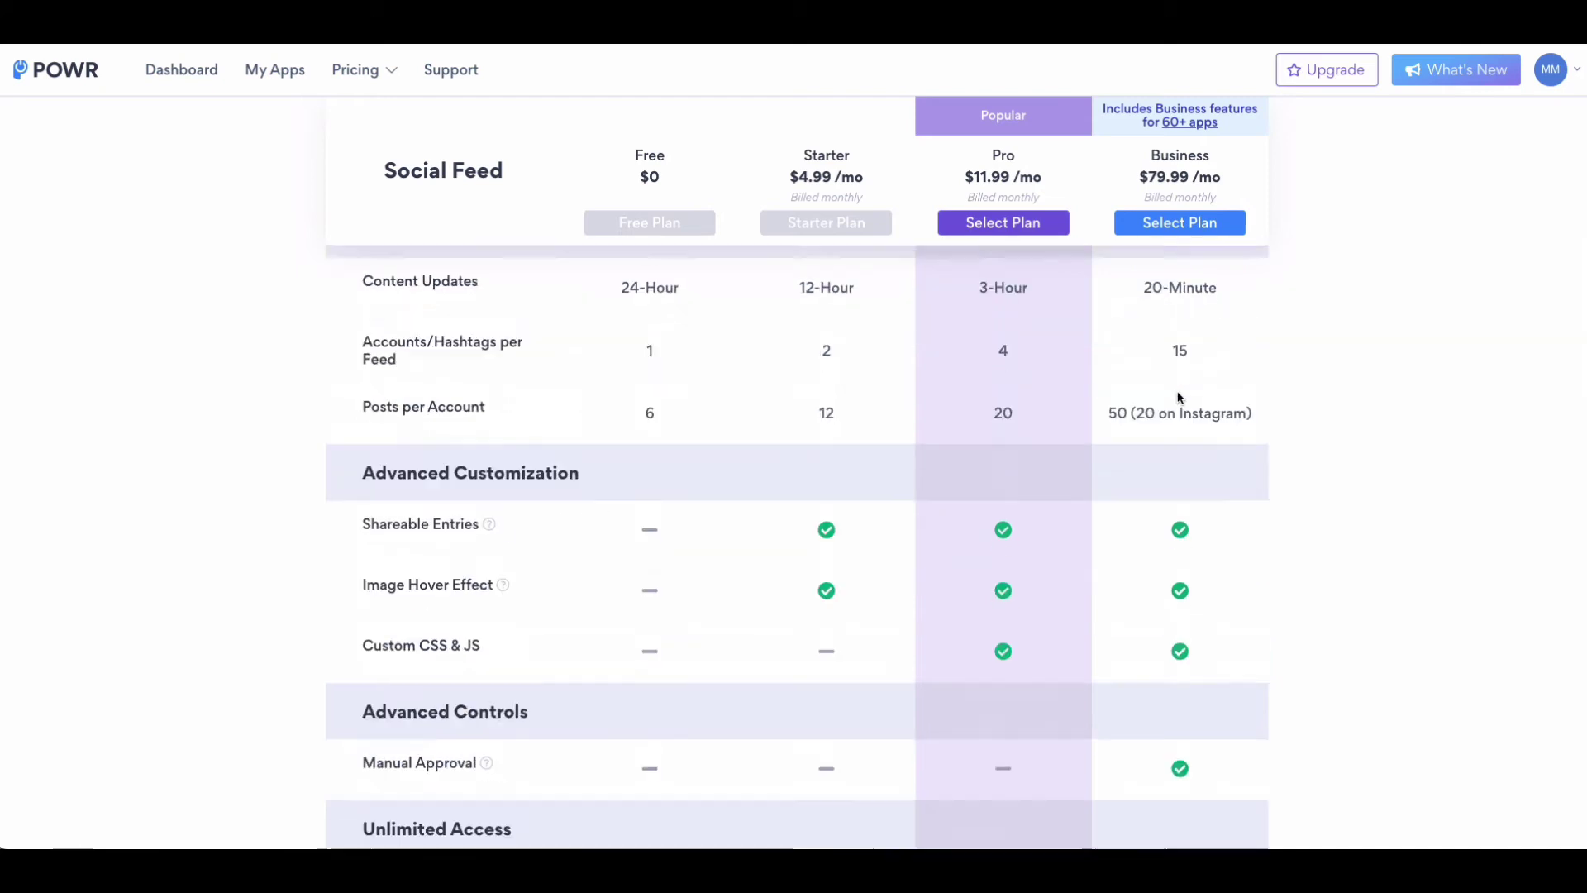
scroll(1184, 395, up, 1)
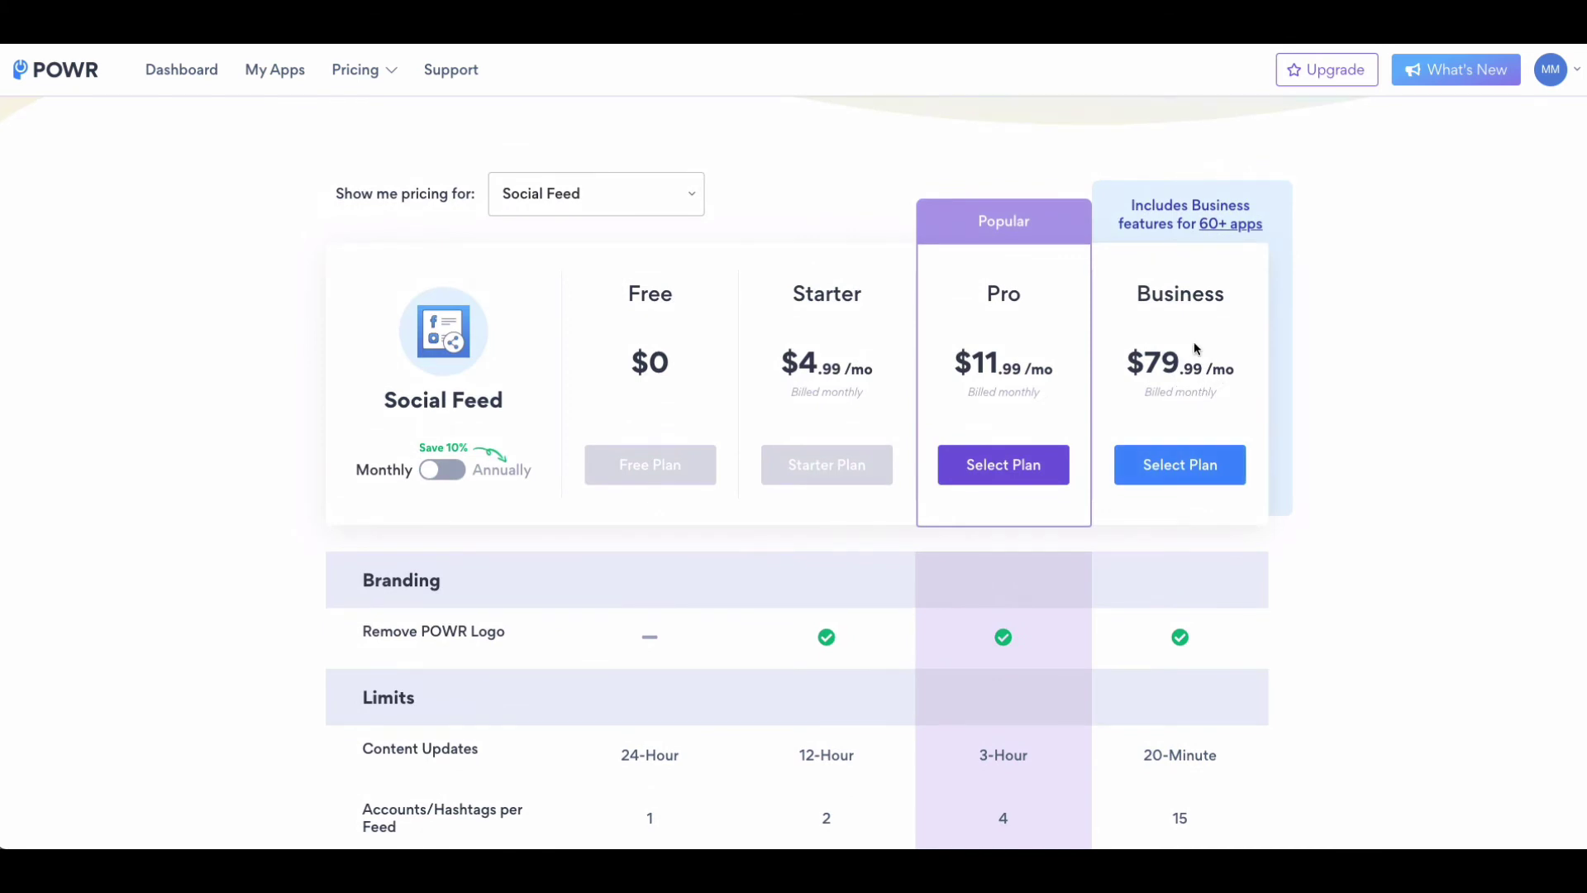
scroll(1223, 437, down, 3)
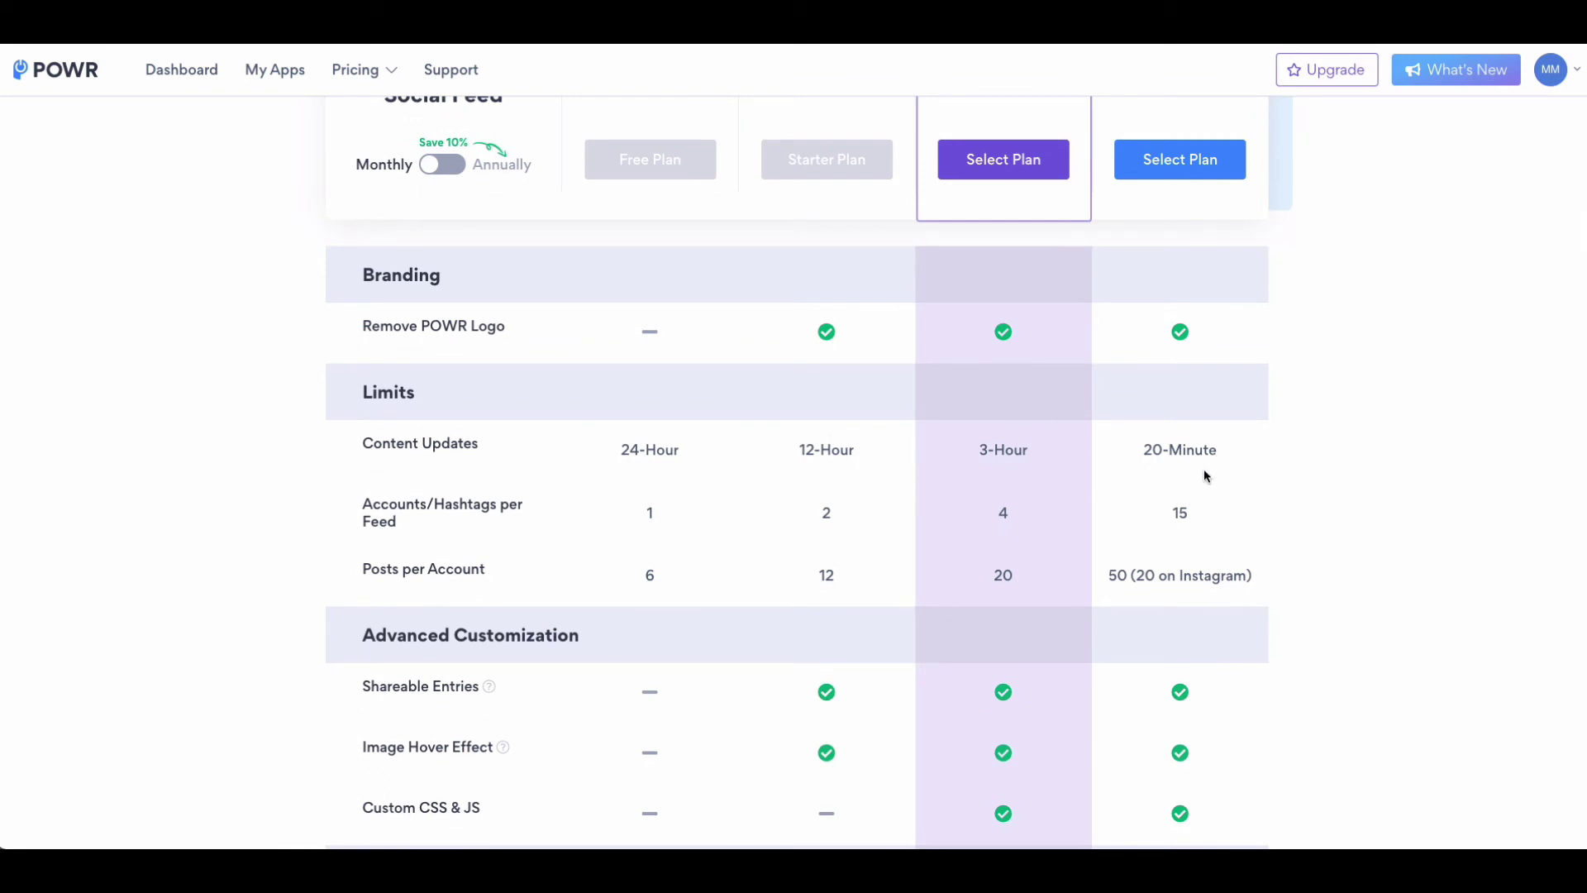
scroll(1203, 516, down, 1)
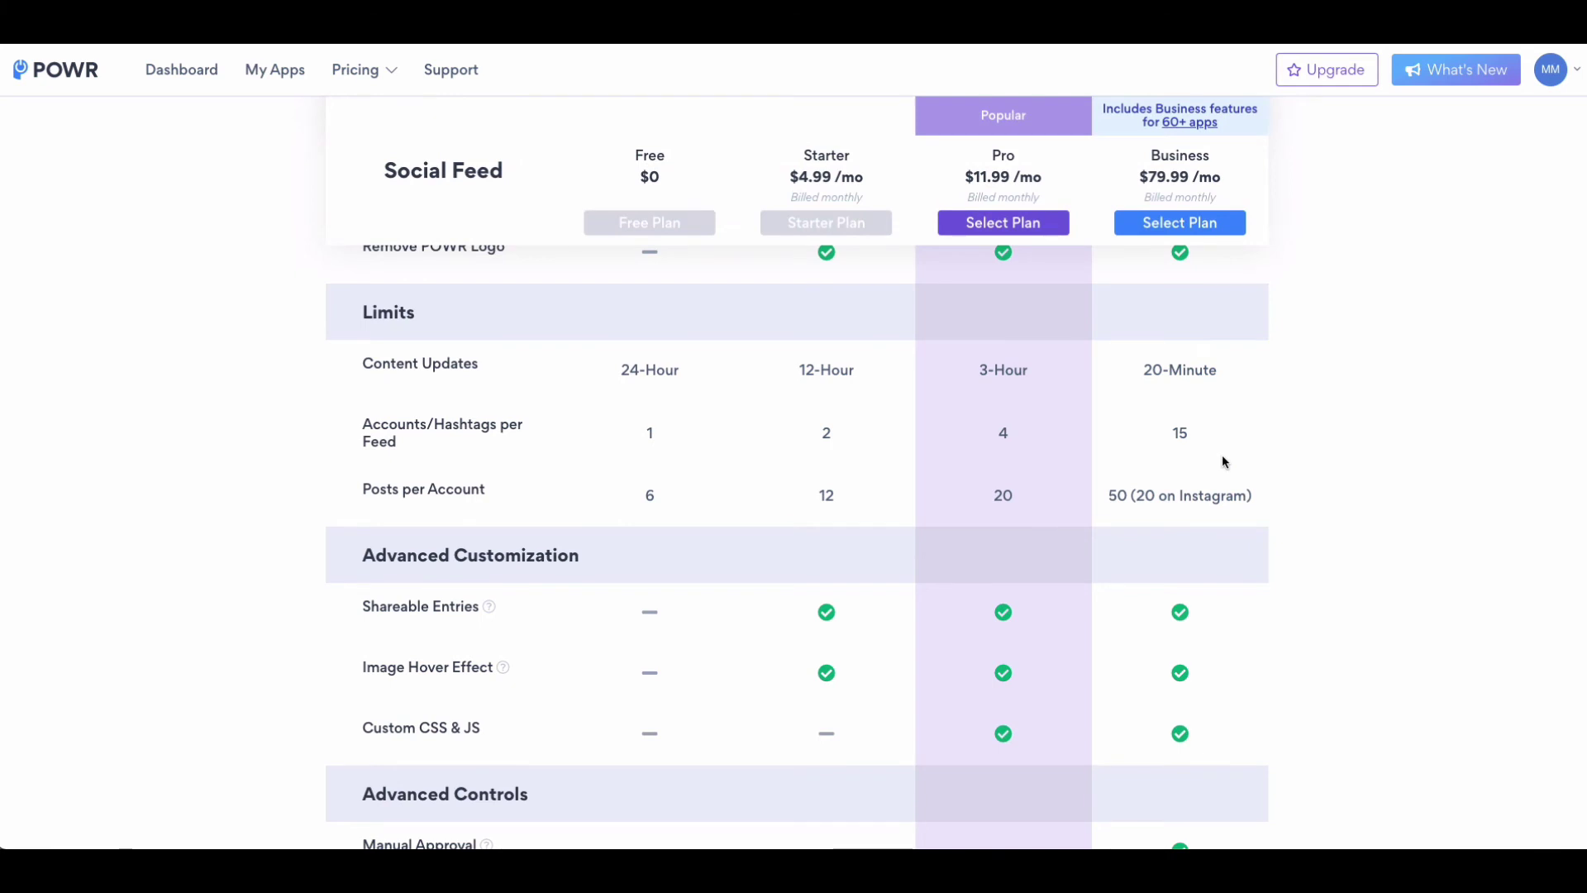
scroll(1225, 461, down, 1)
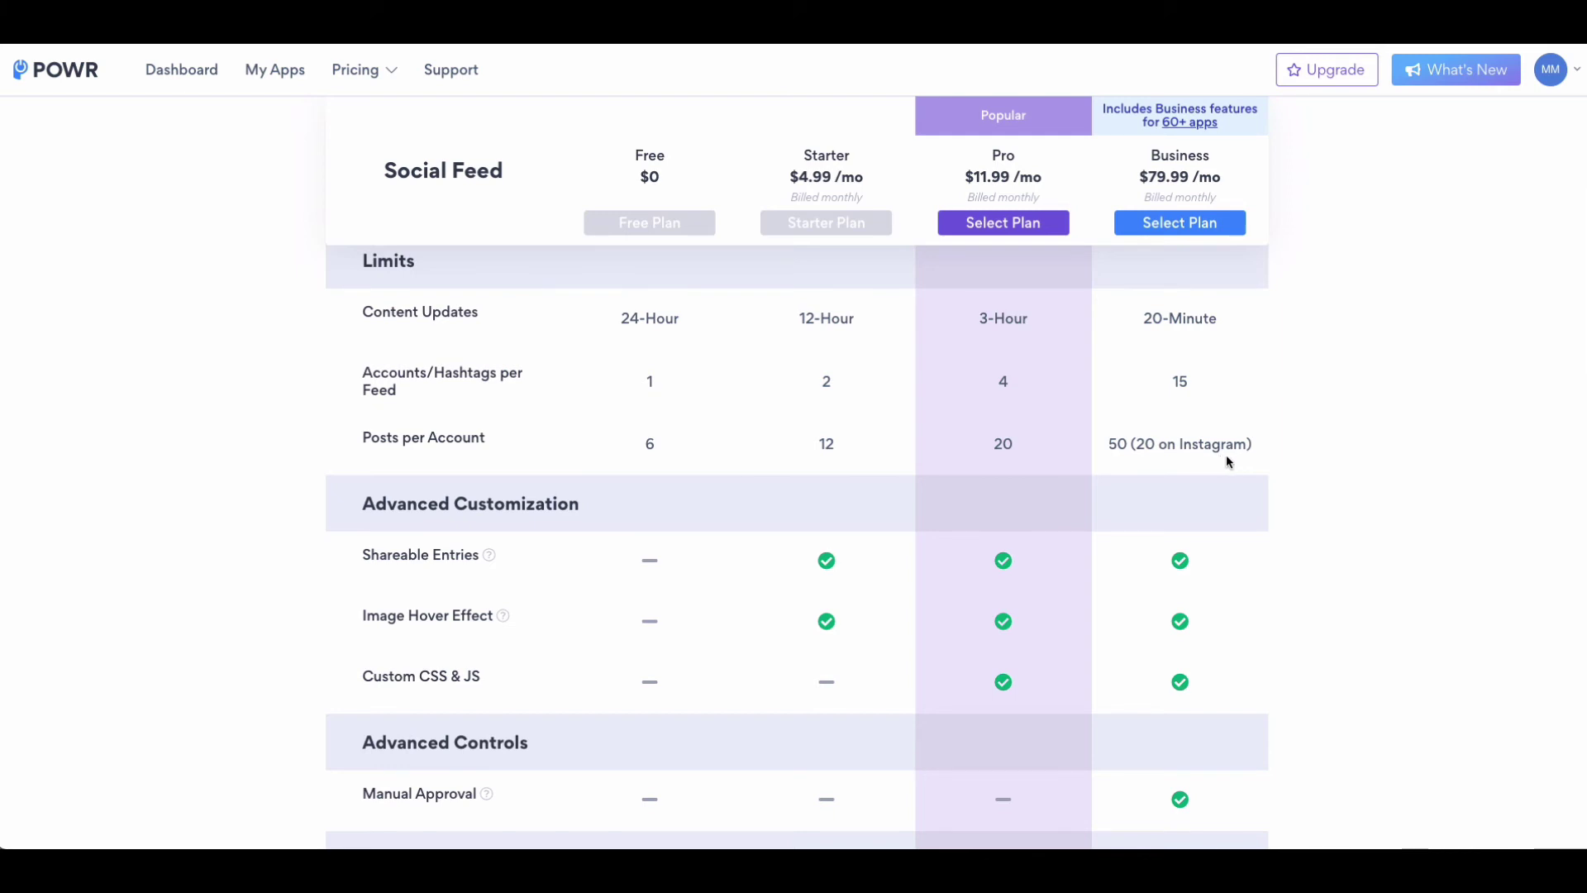
scroll(1226, 462, down, 1)
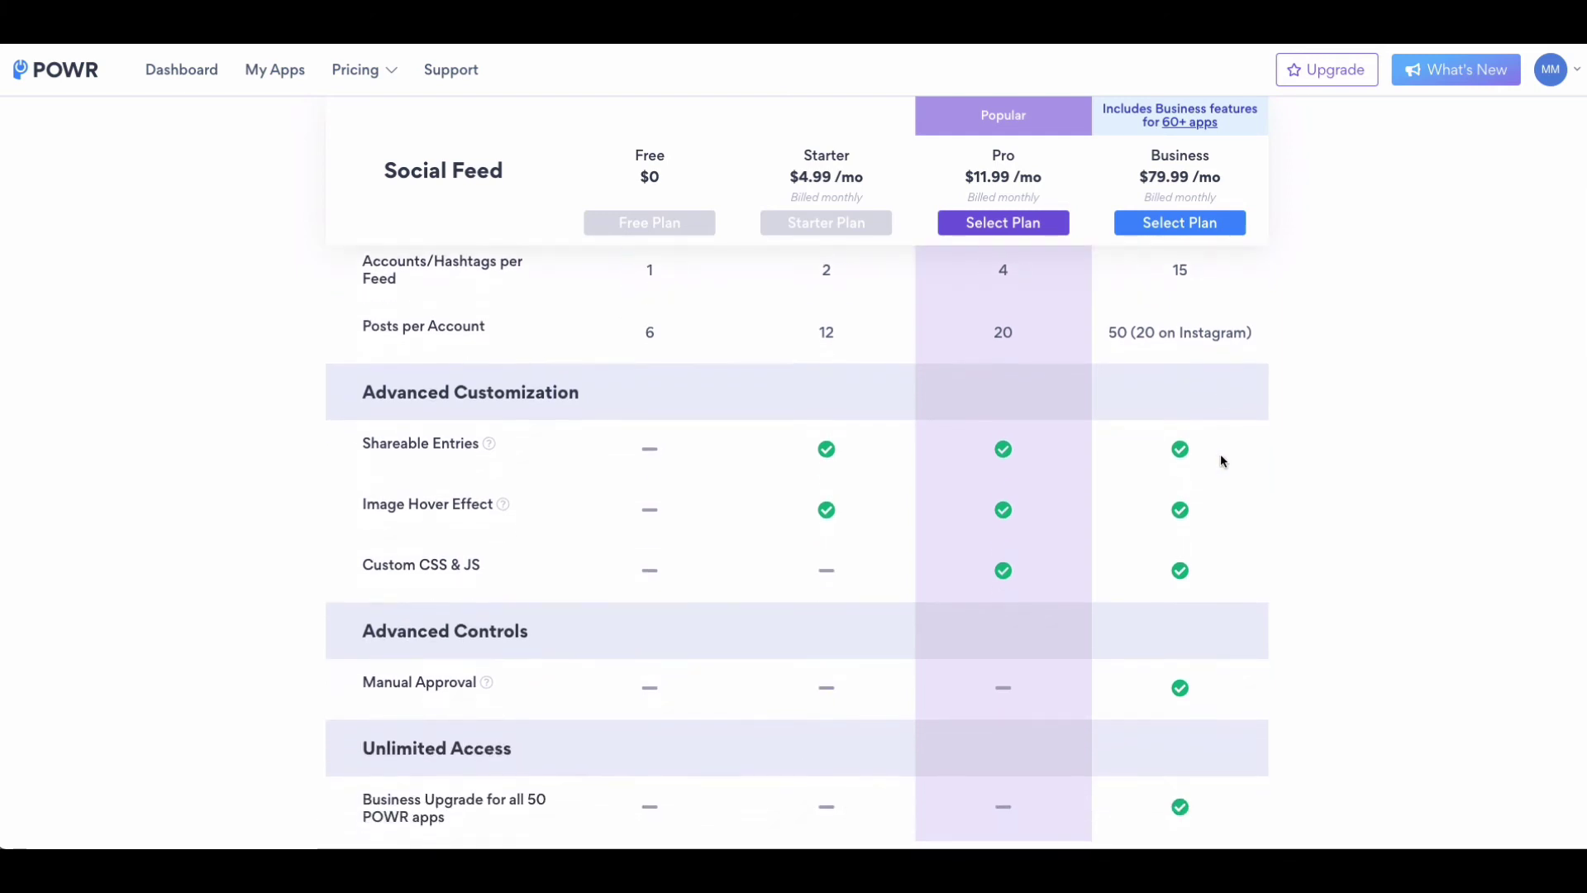
scroll(1222, 460, down, 2)
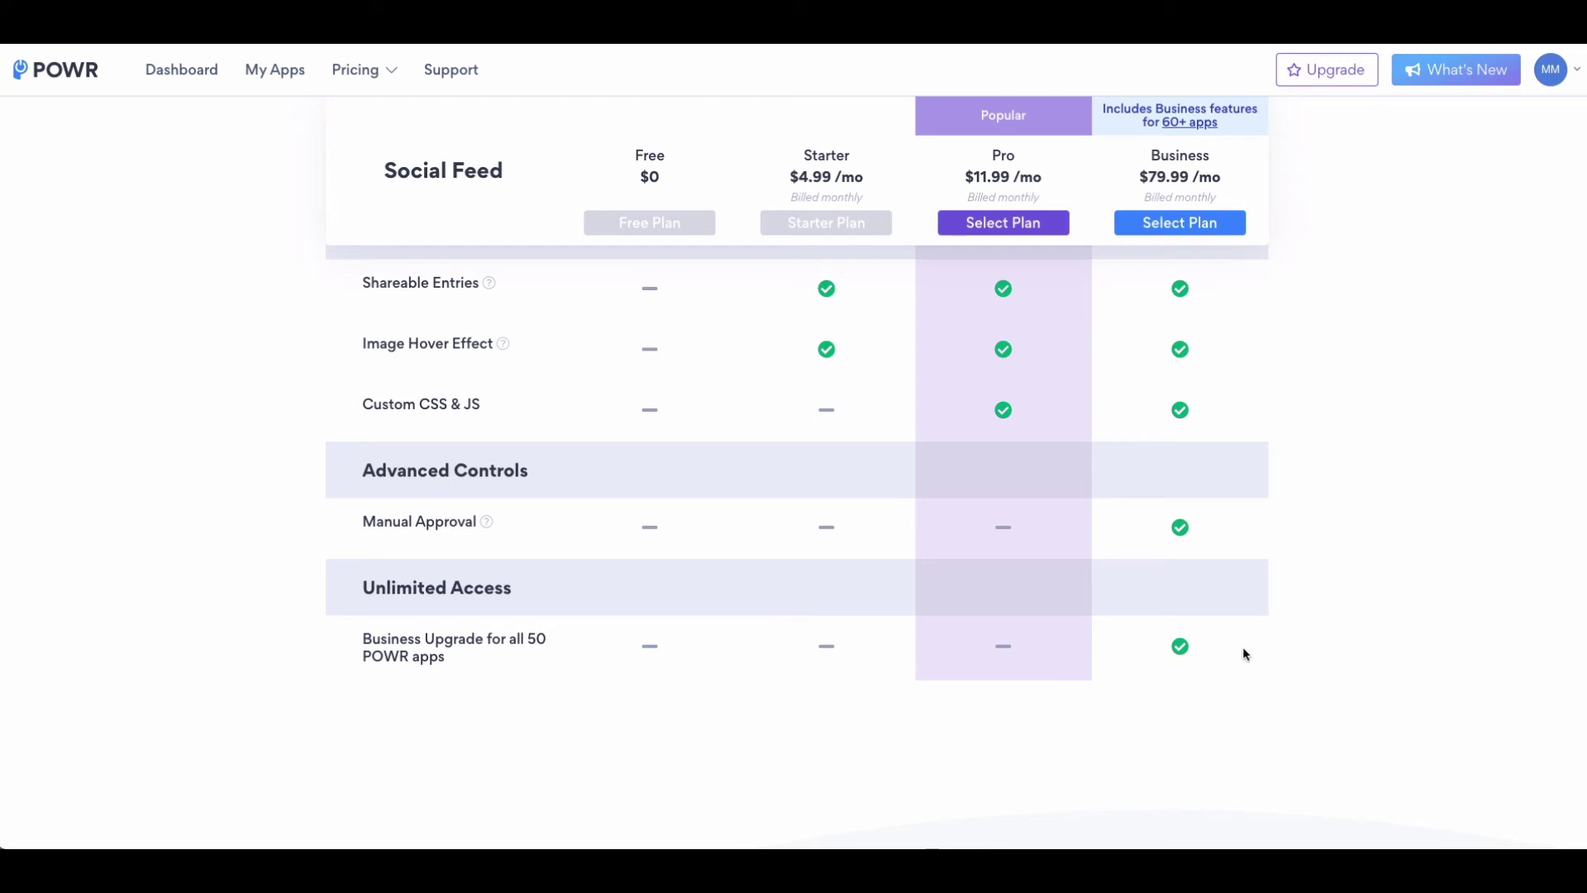
scroll(1244, 654, up, 7)
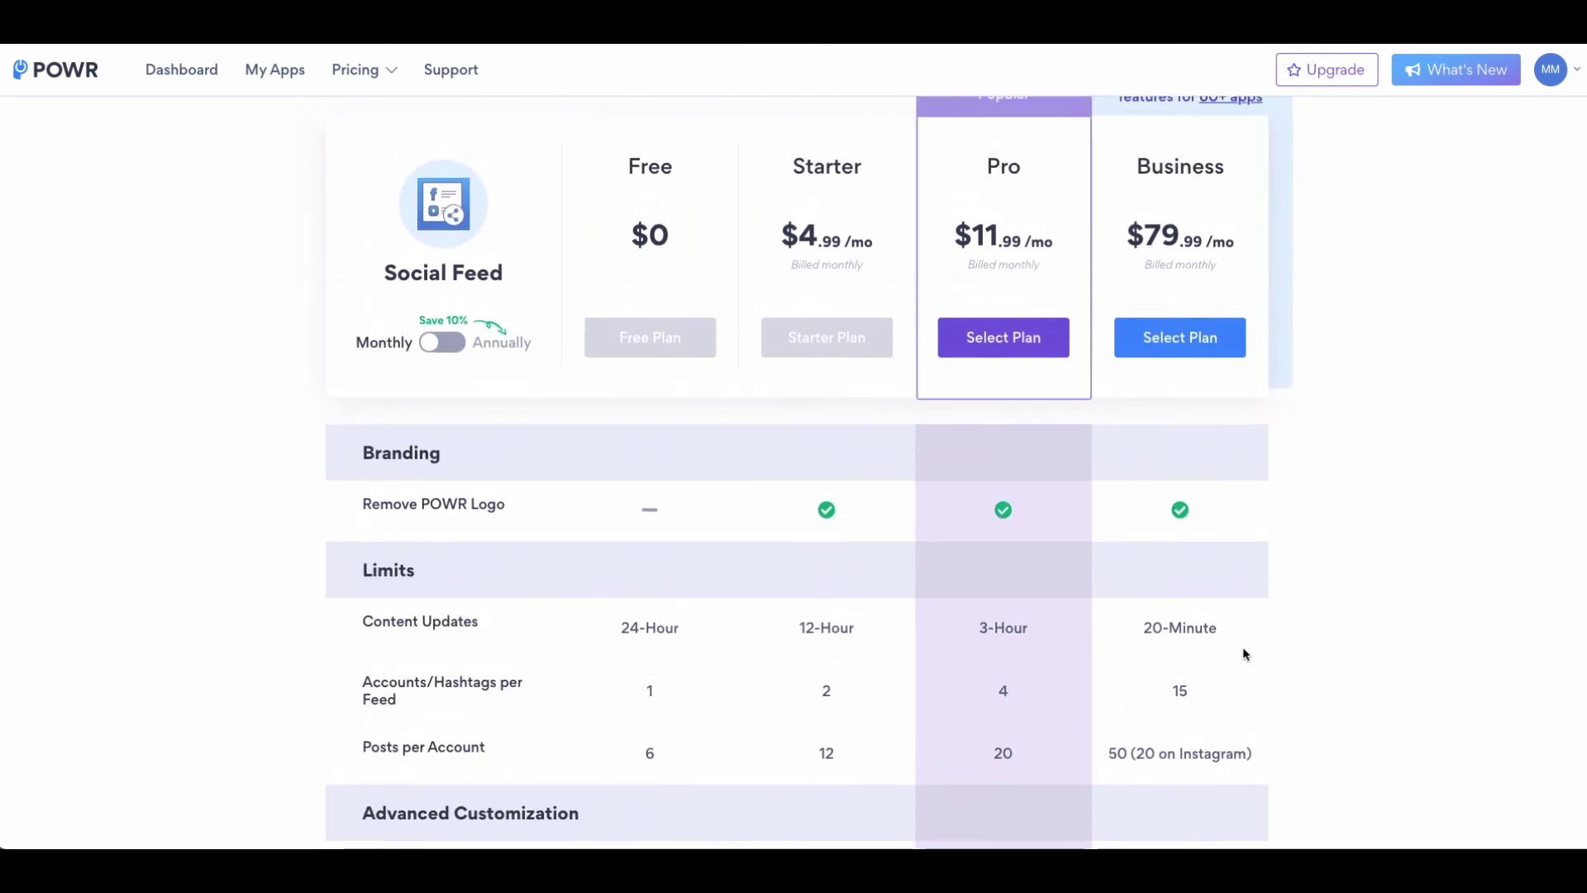
scroll(1246, 654, up, 4)
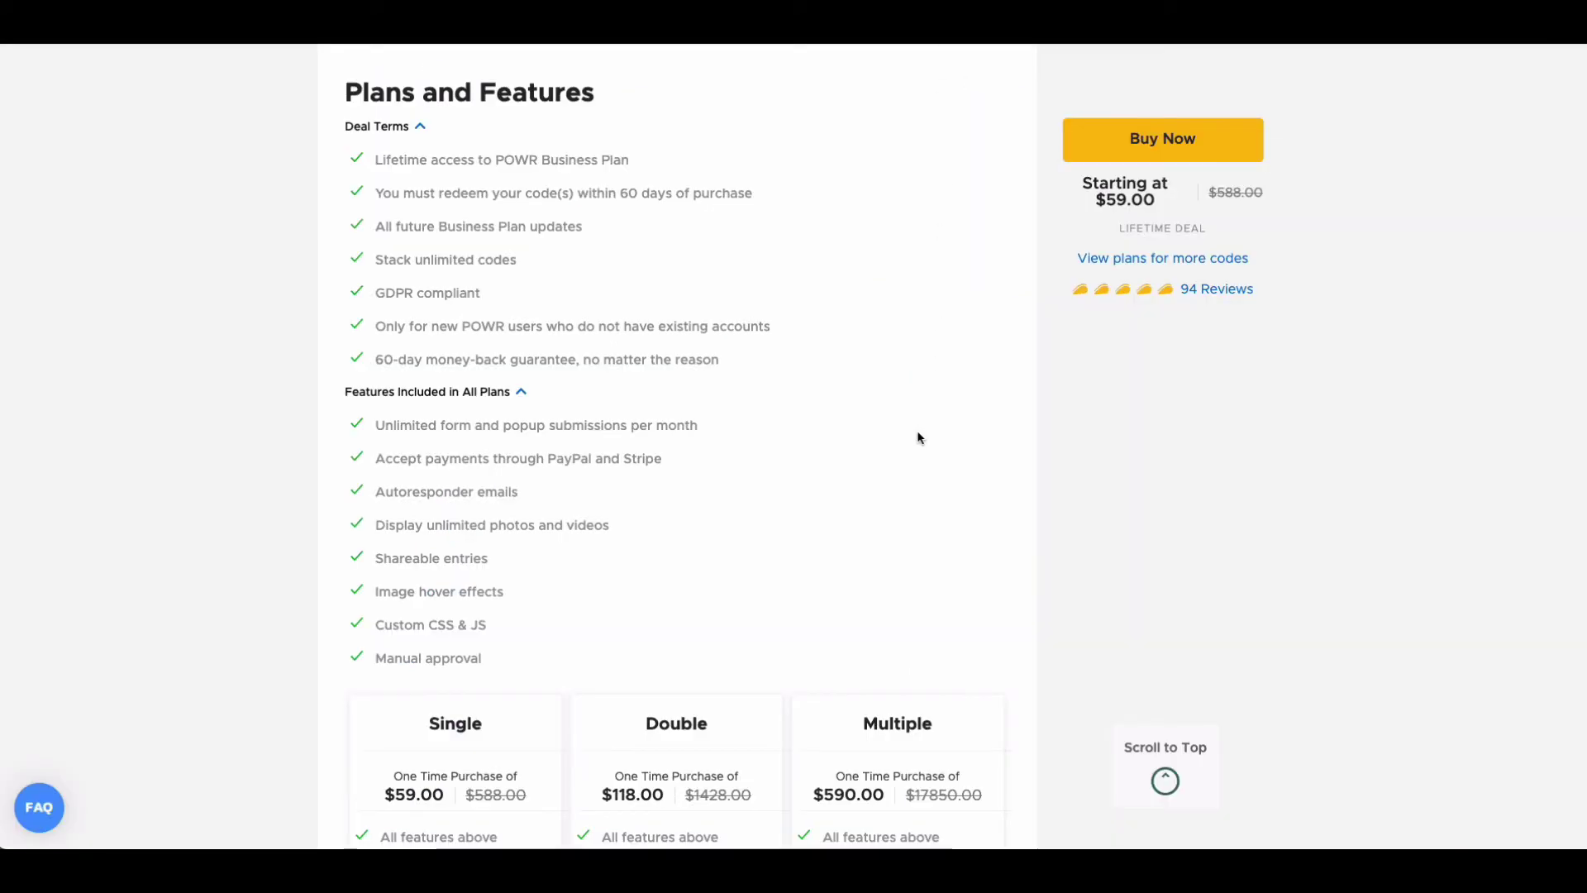
Scroll the AppSumo POWR deal down to the Single, Double and Multiple plans
scroll(916, 438, down, 3)
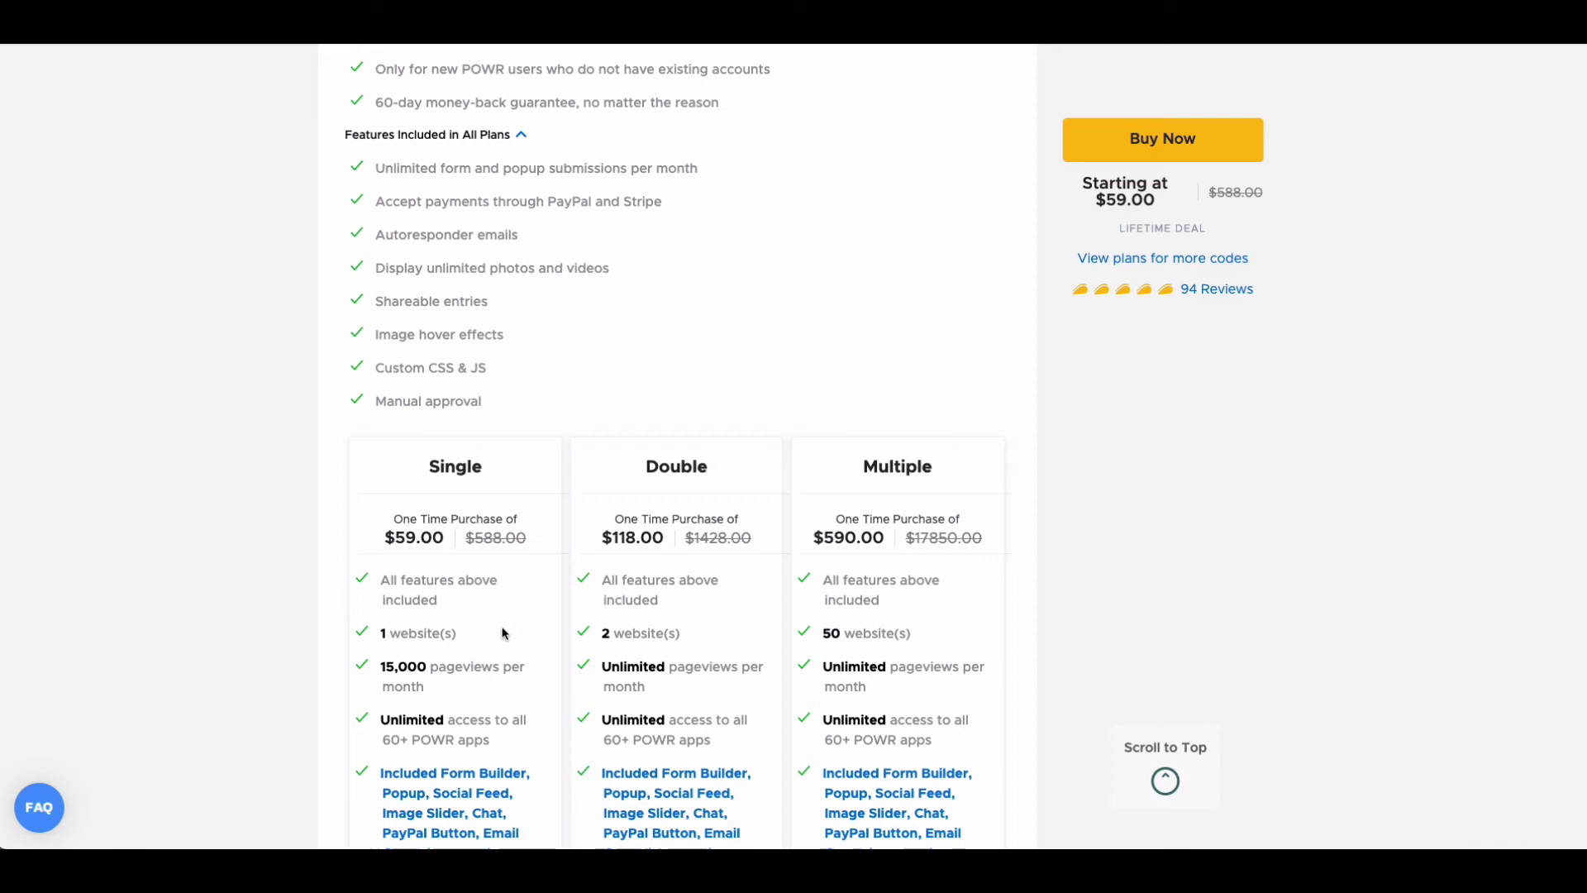
scroll(503, 631, down, 1)
scroll(504, 630, down, 2)
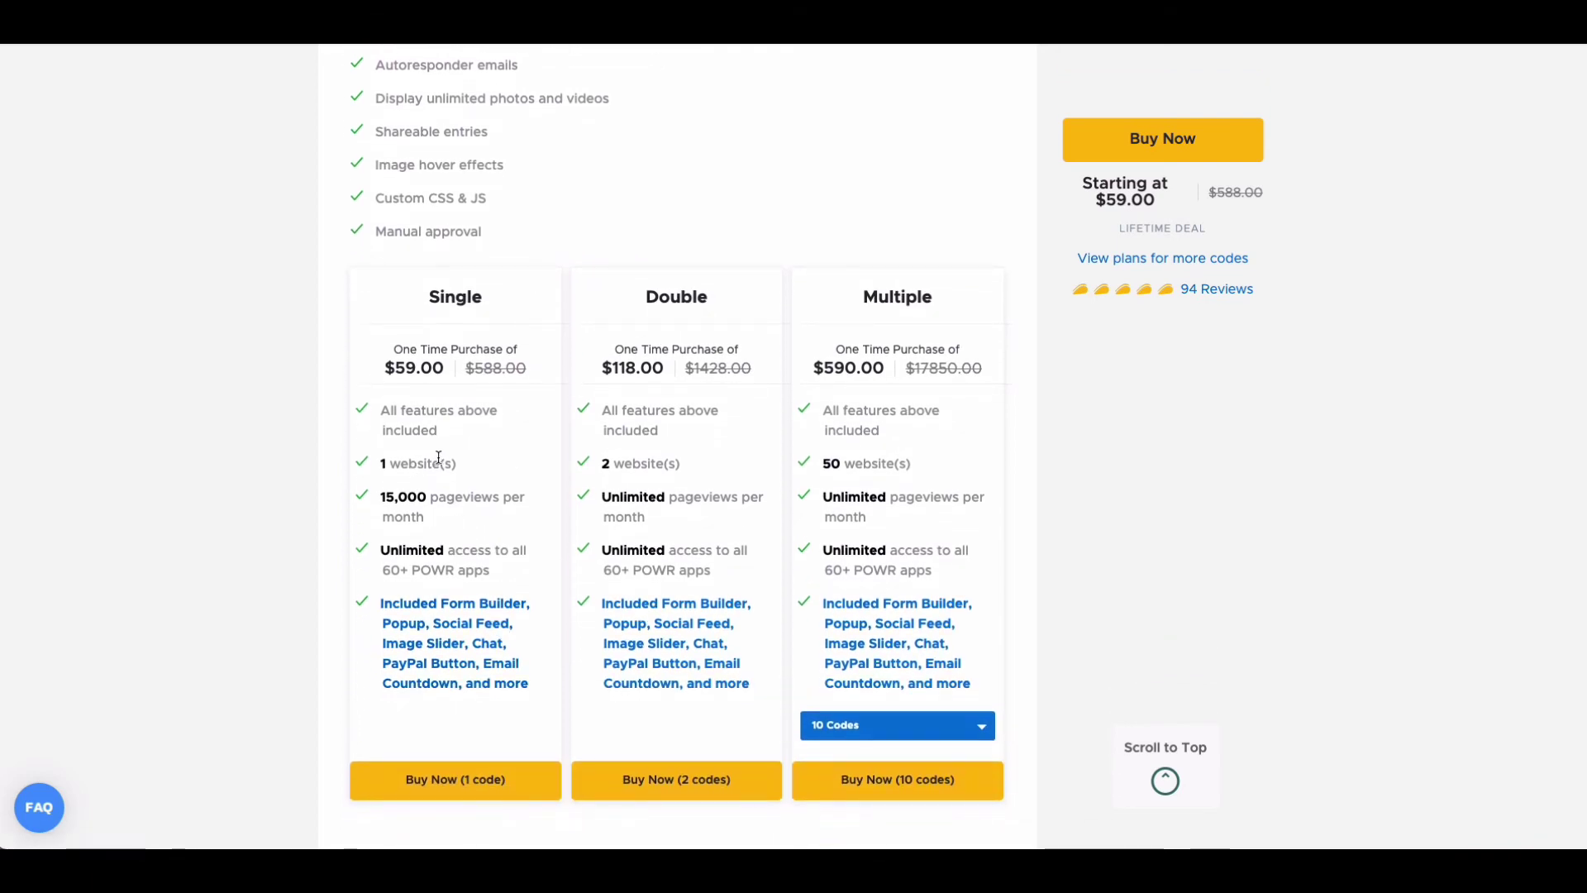
scroll(439, 466, up, 1)
scroll(439, 463, up, 4)
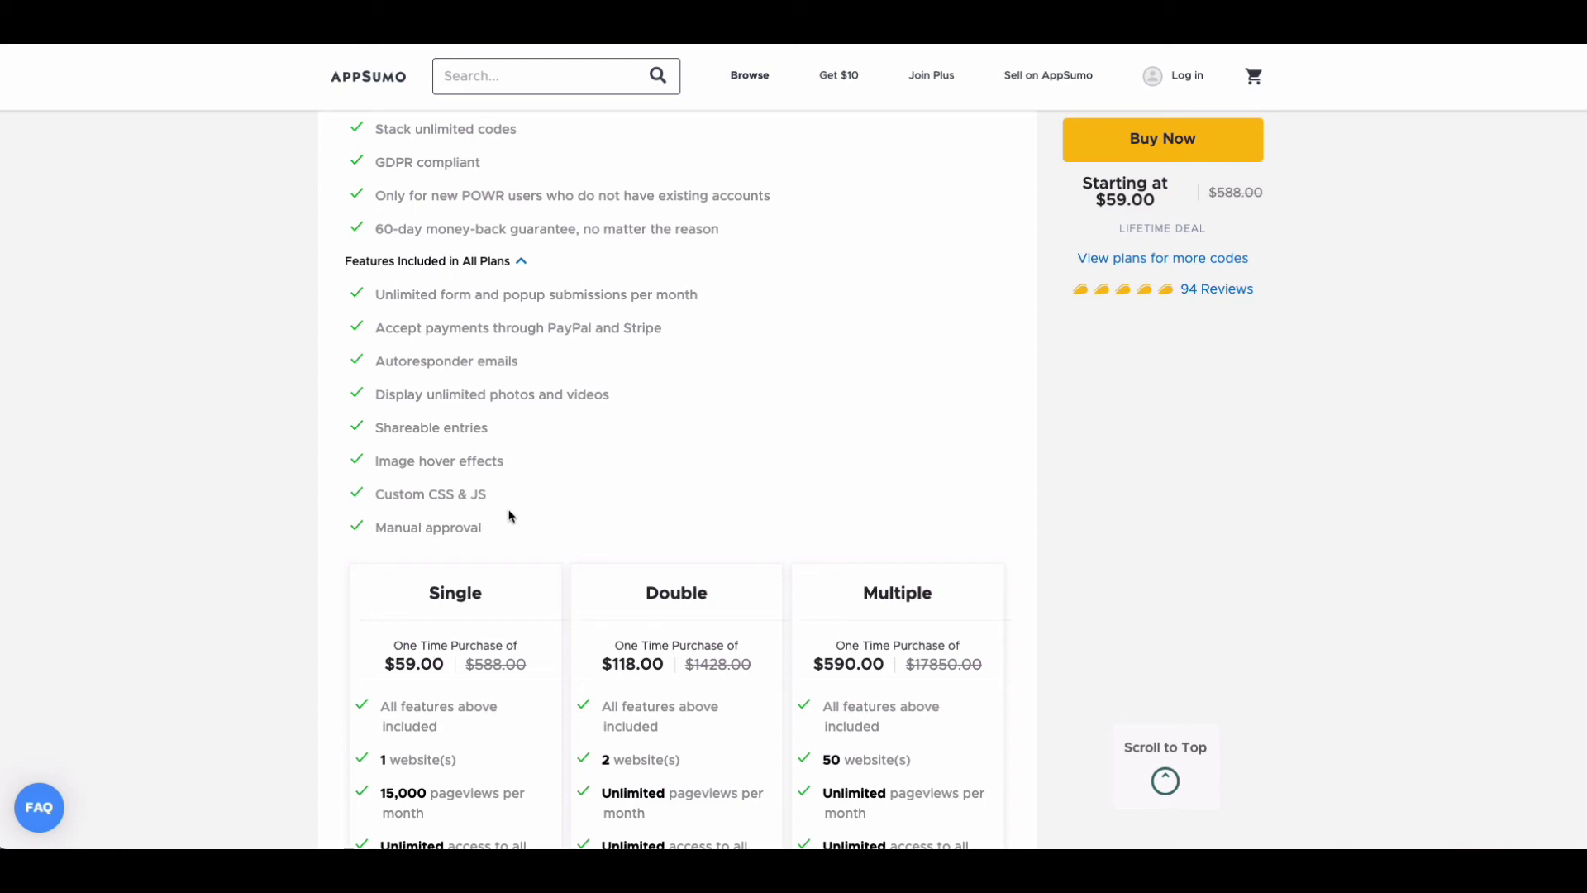
scroll(519, 539, down, 3)
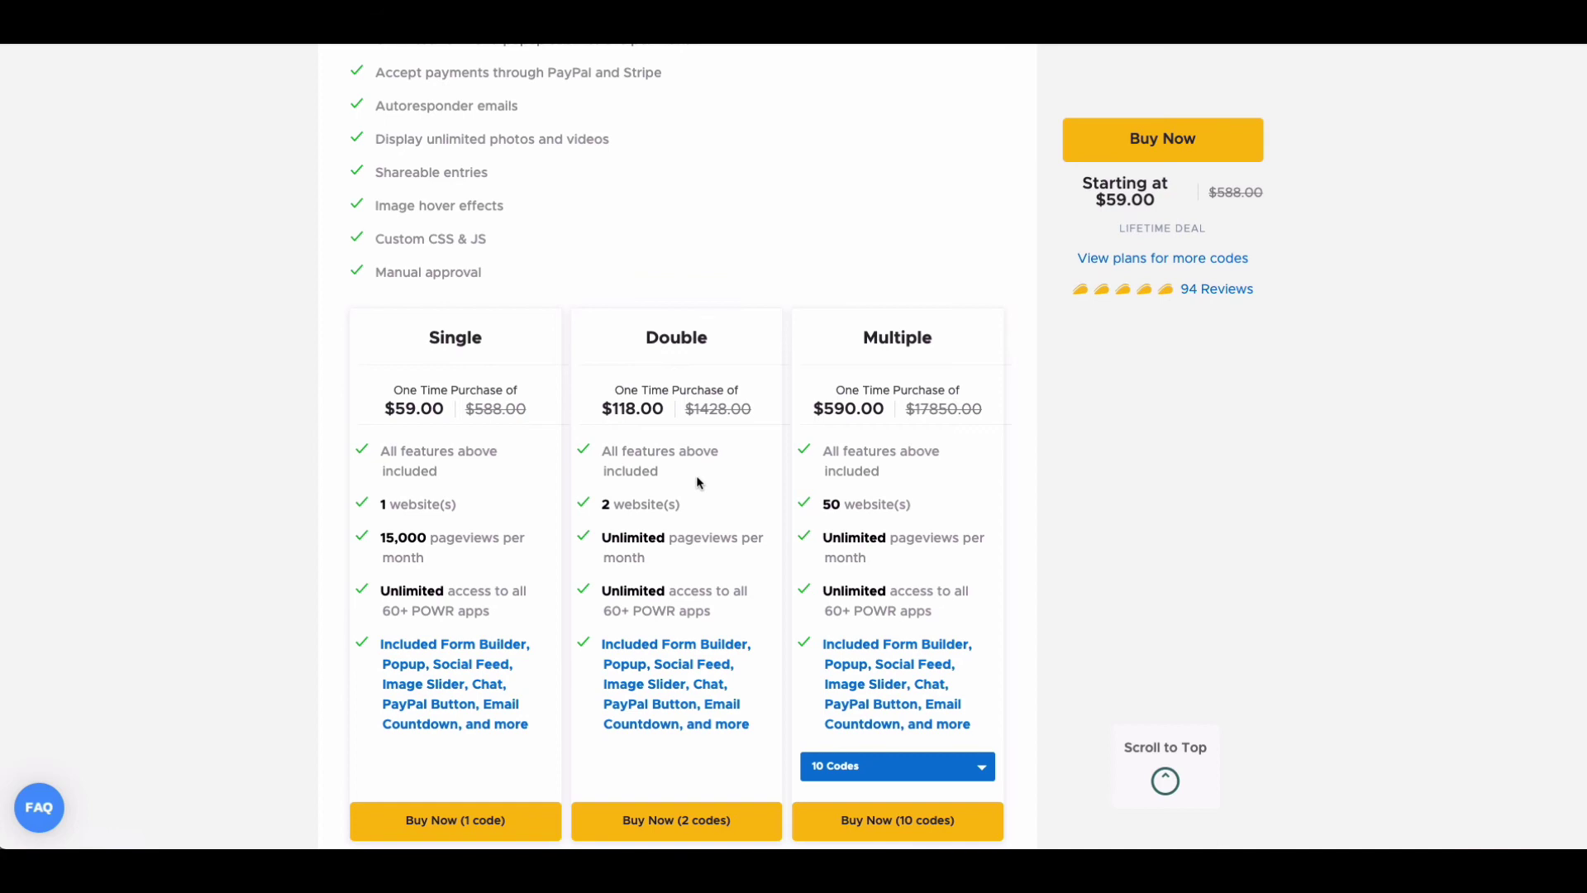
scroll(698, 483, down, 1)
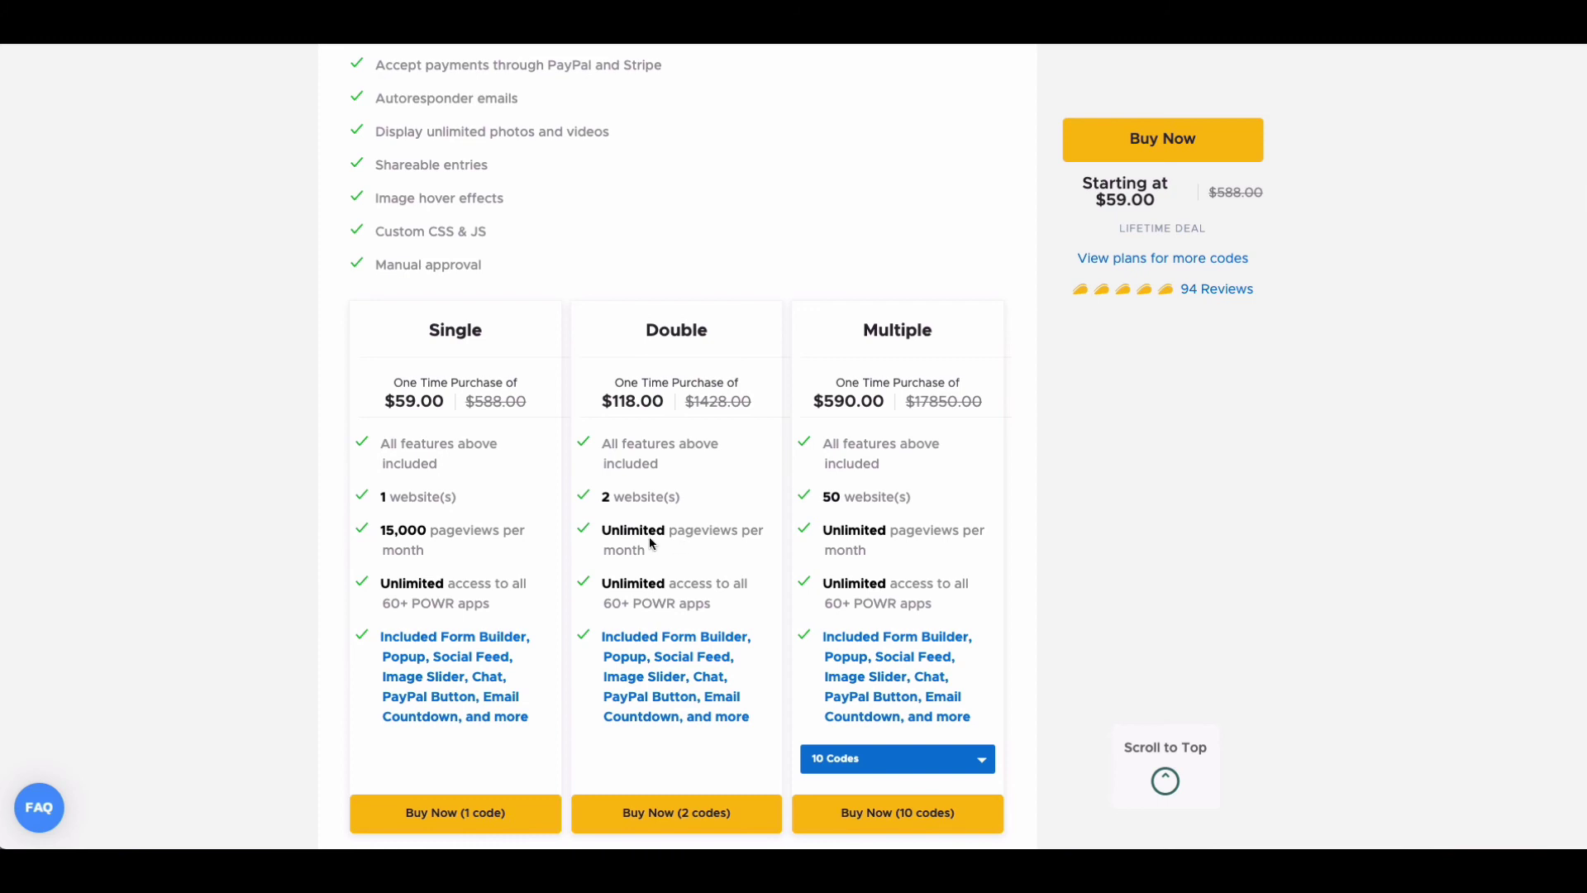
scroll(651, 539, down, 1)
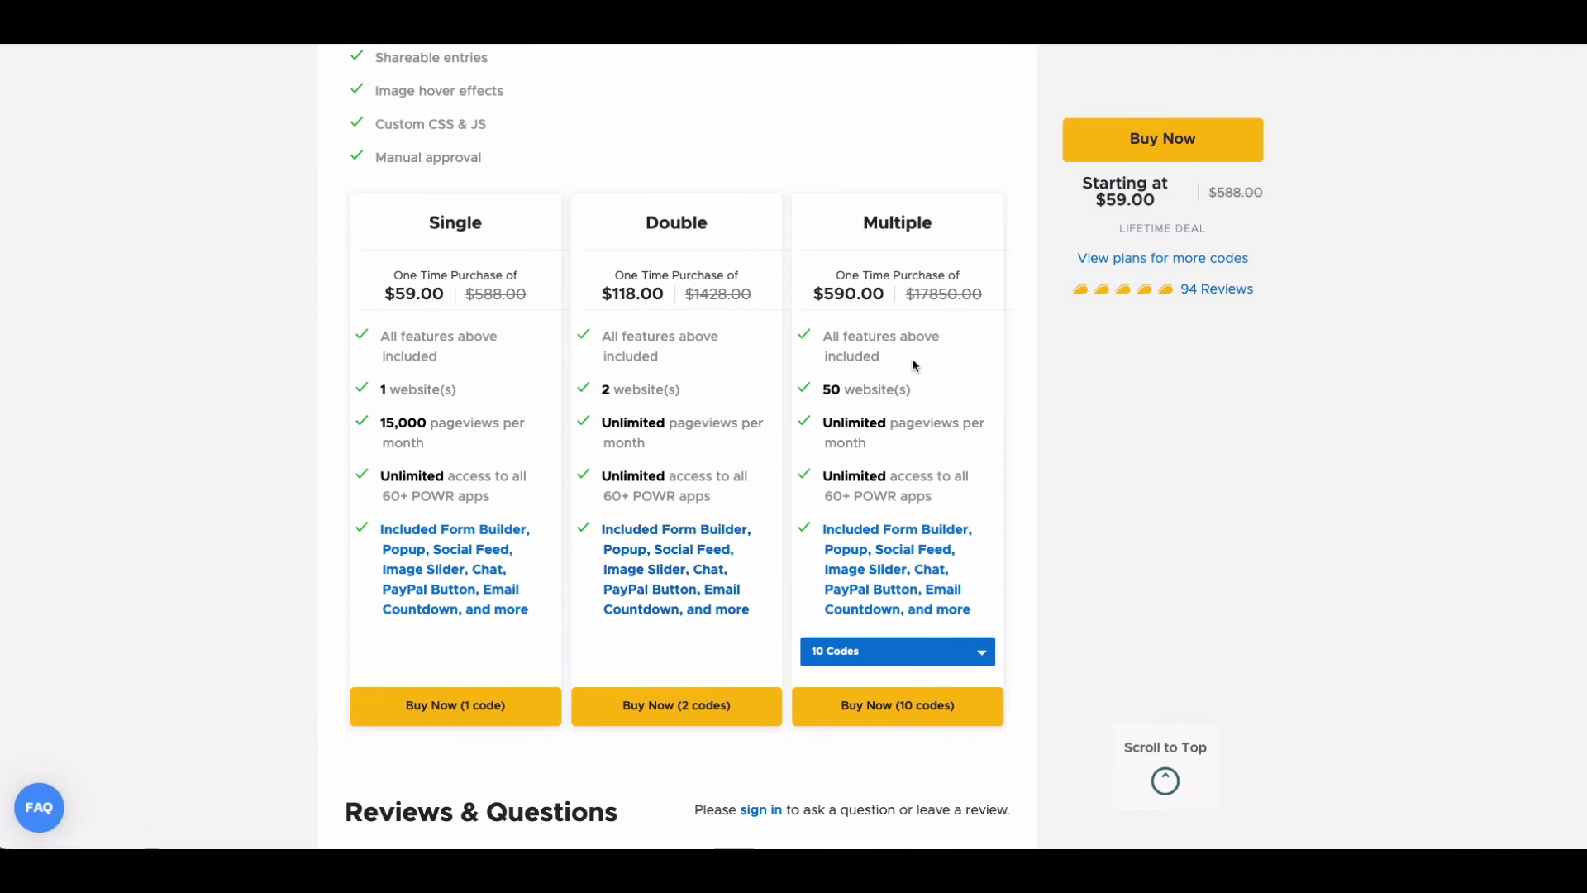
scroll(910, 368, up, 1)
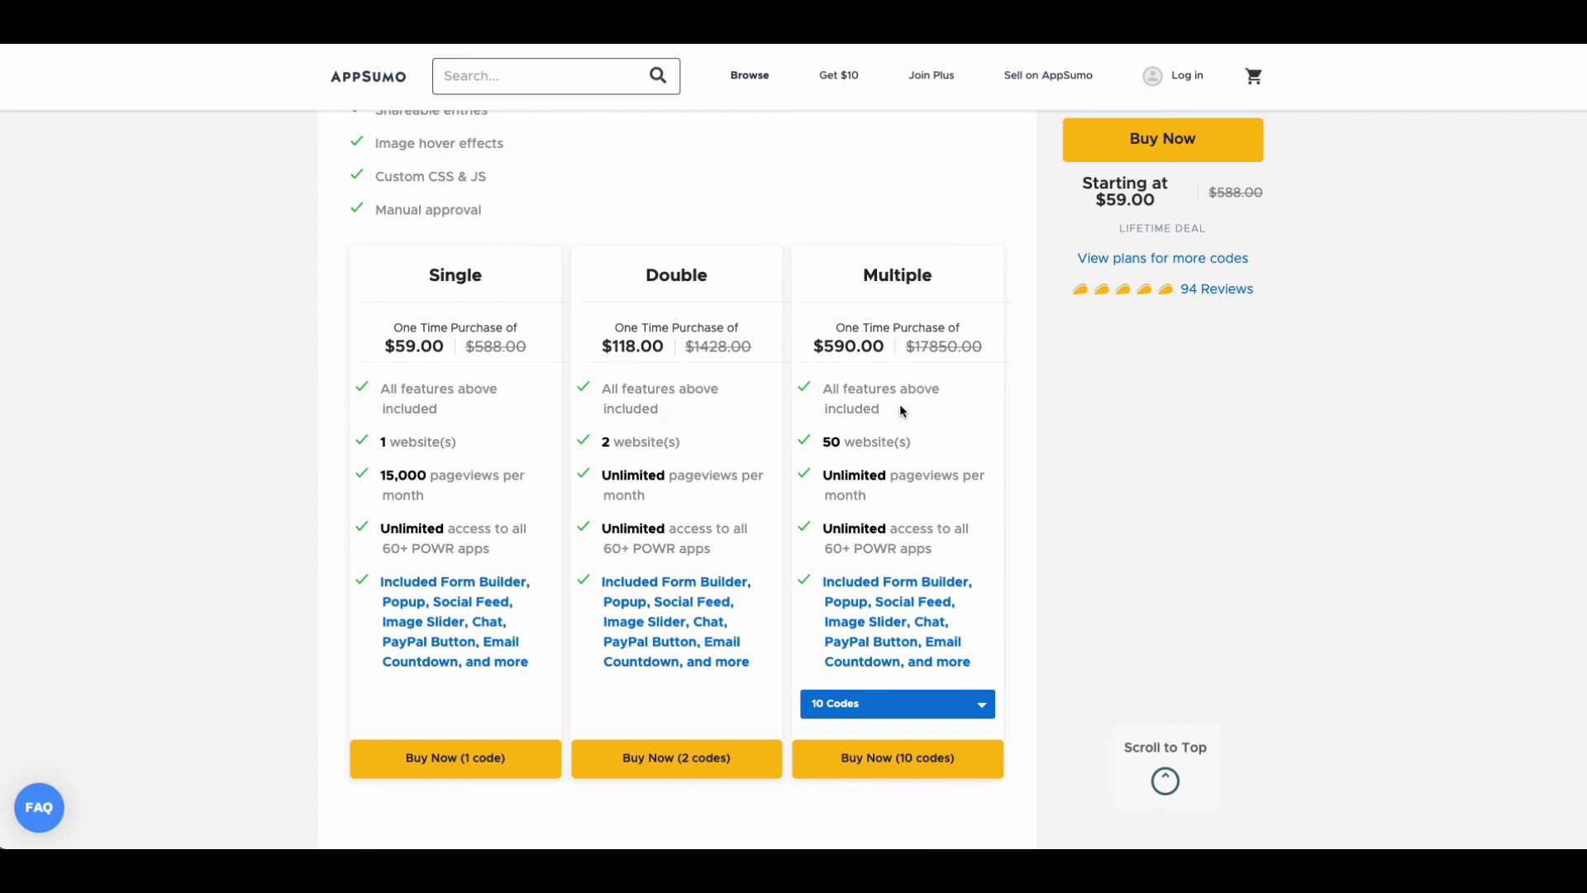
scroll(901, 411, down, 1)
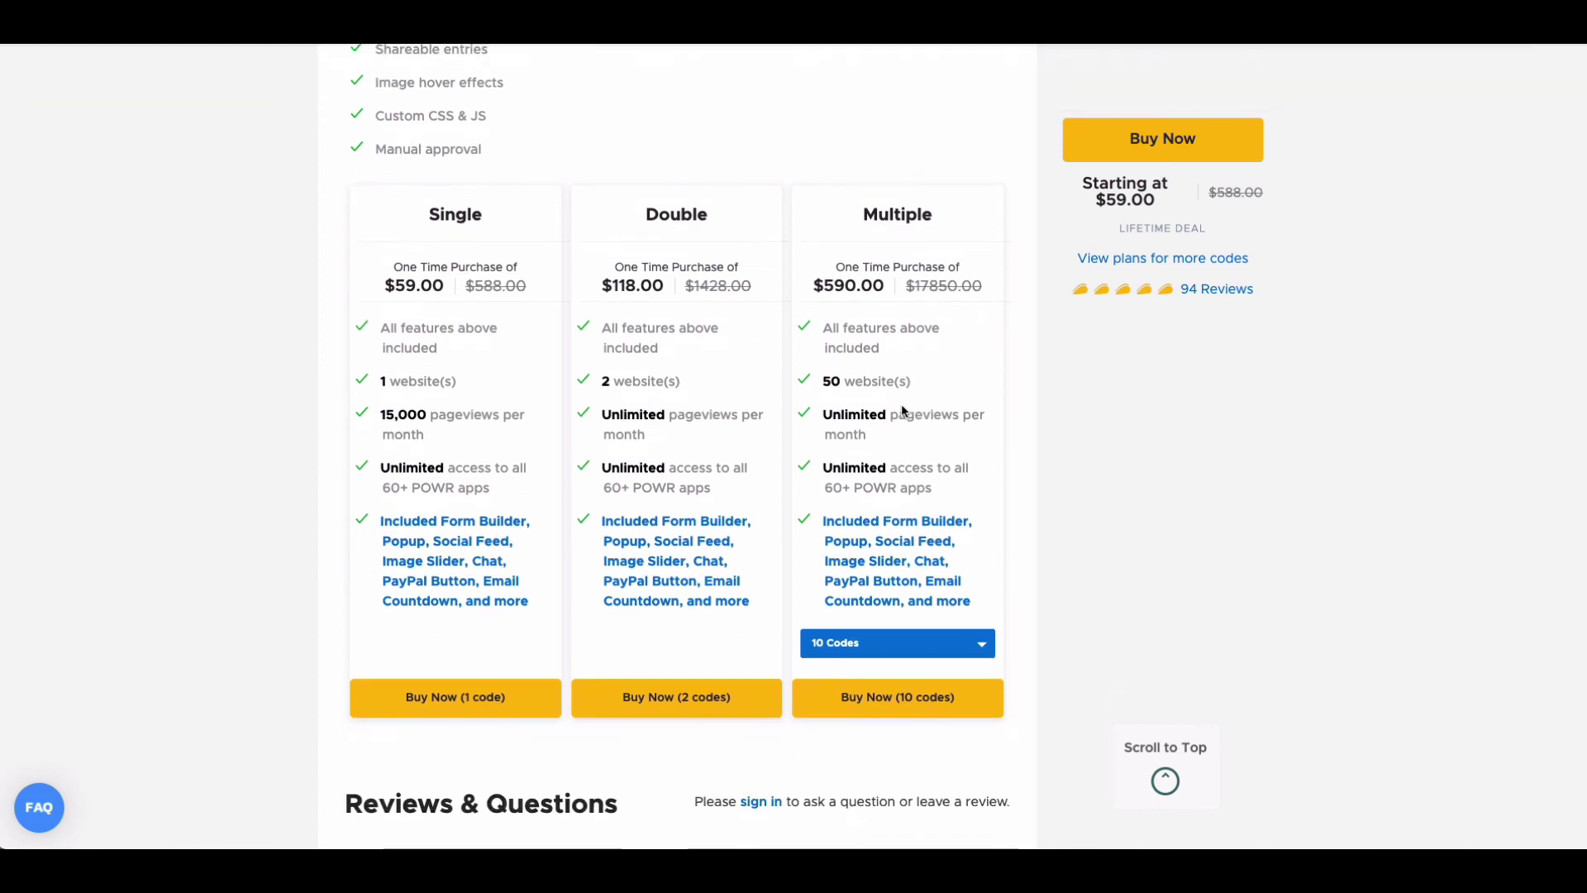
click(943, 649)
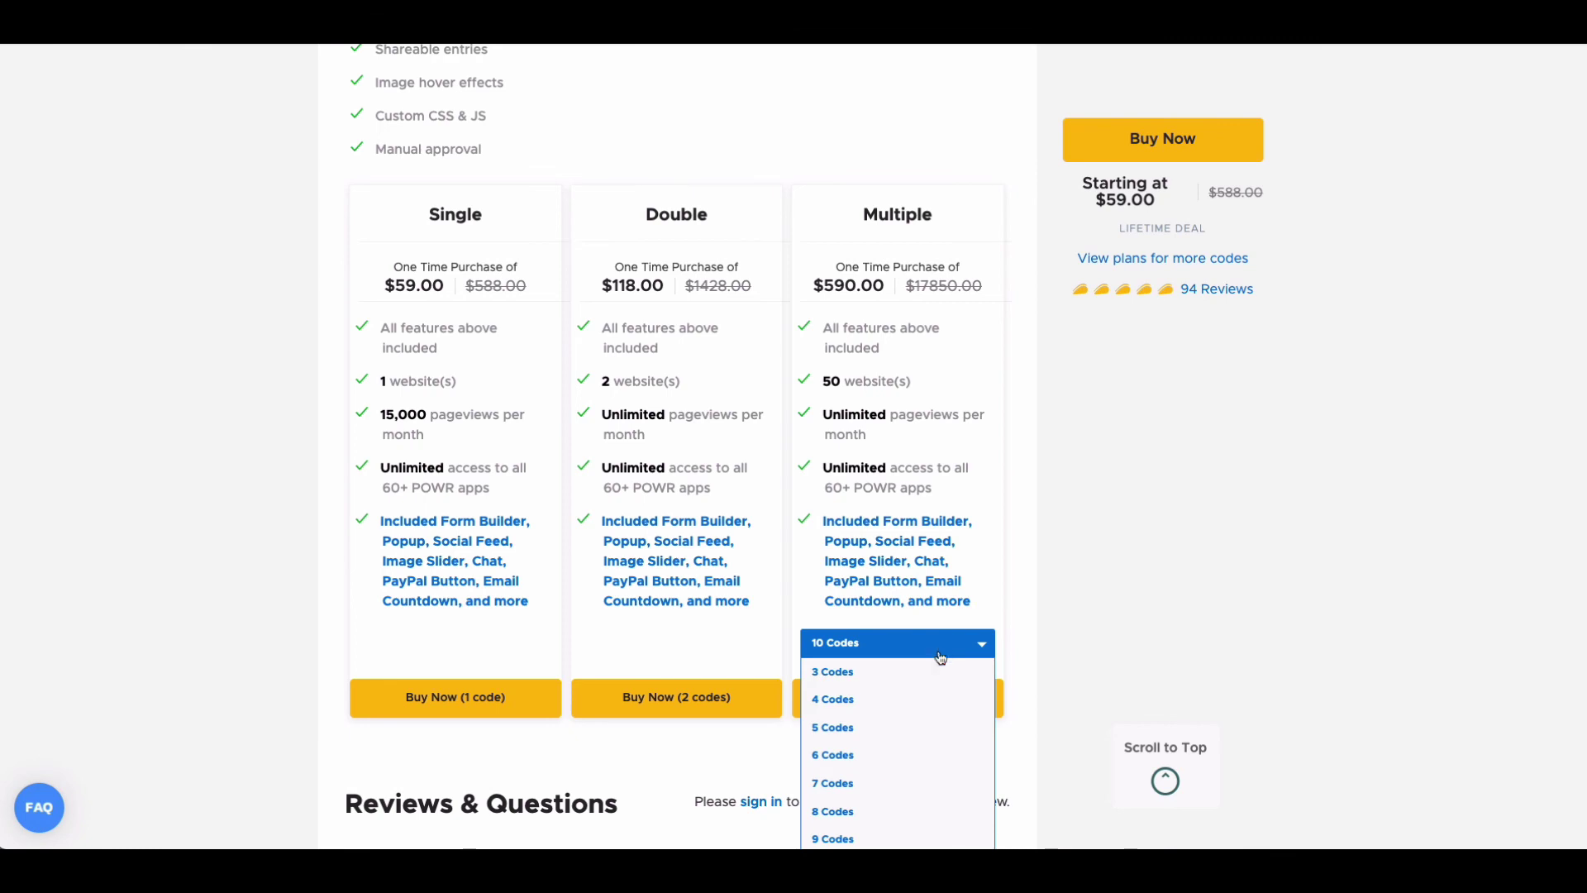
scroll(925, 696, down, 1)
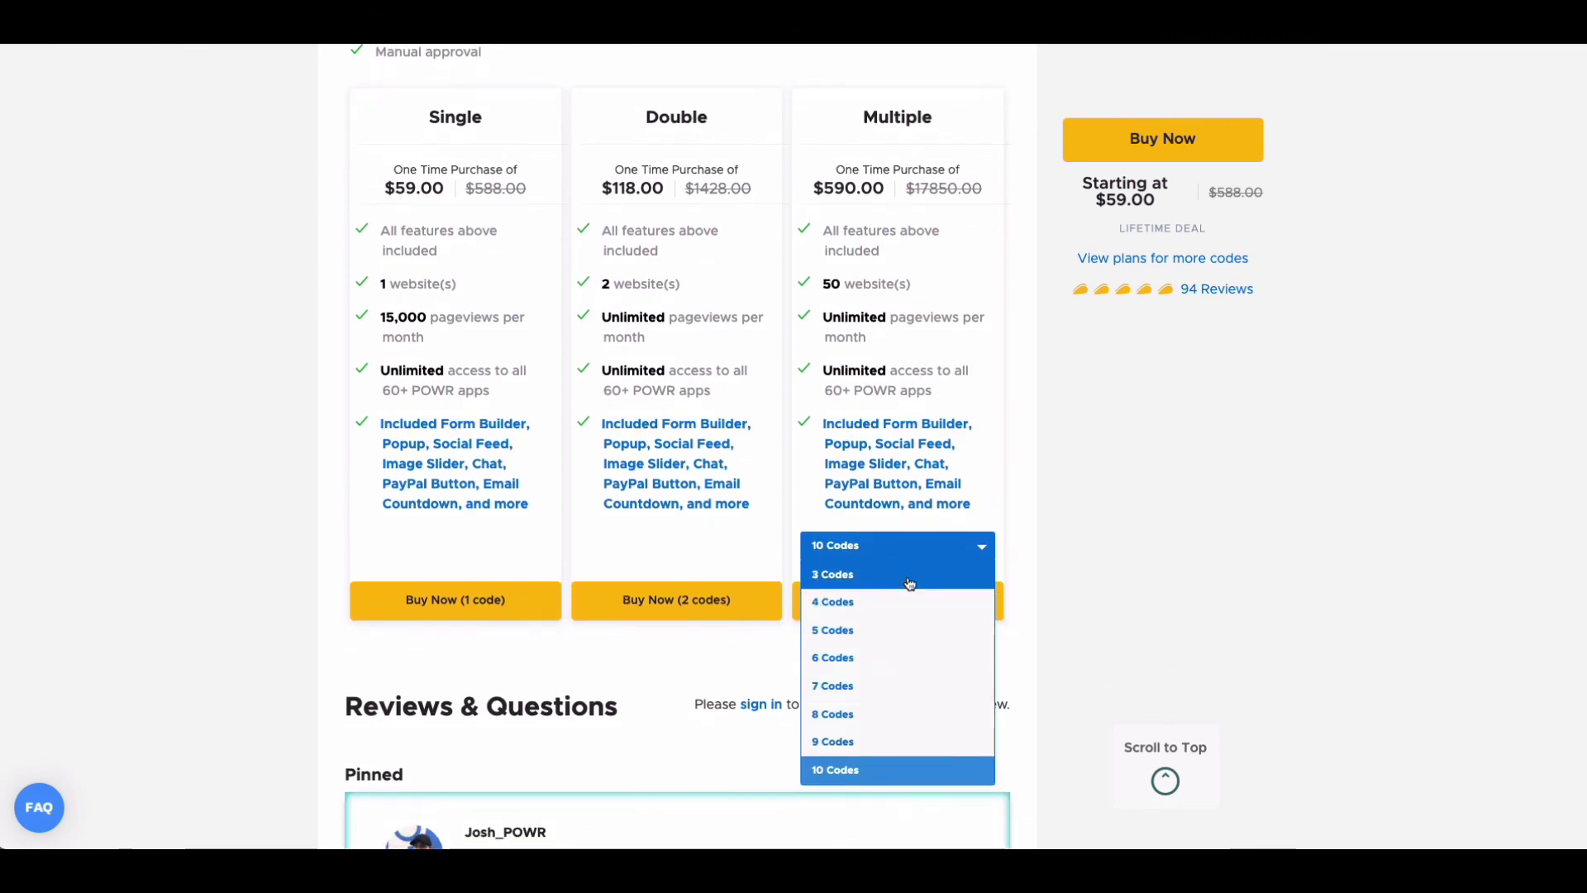
click(909, 584)
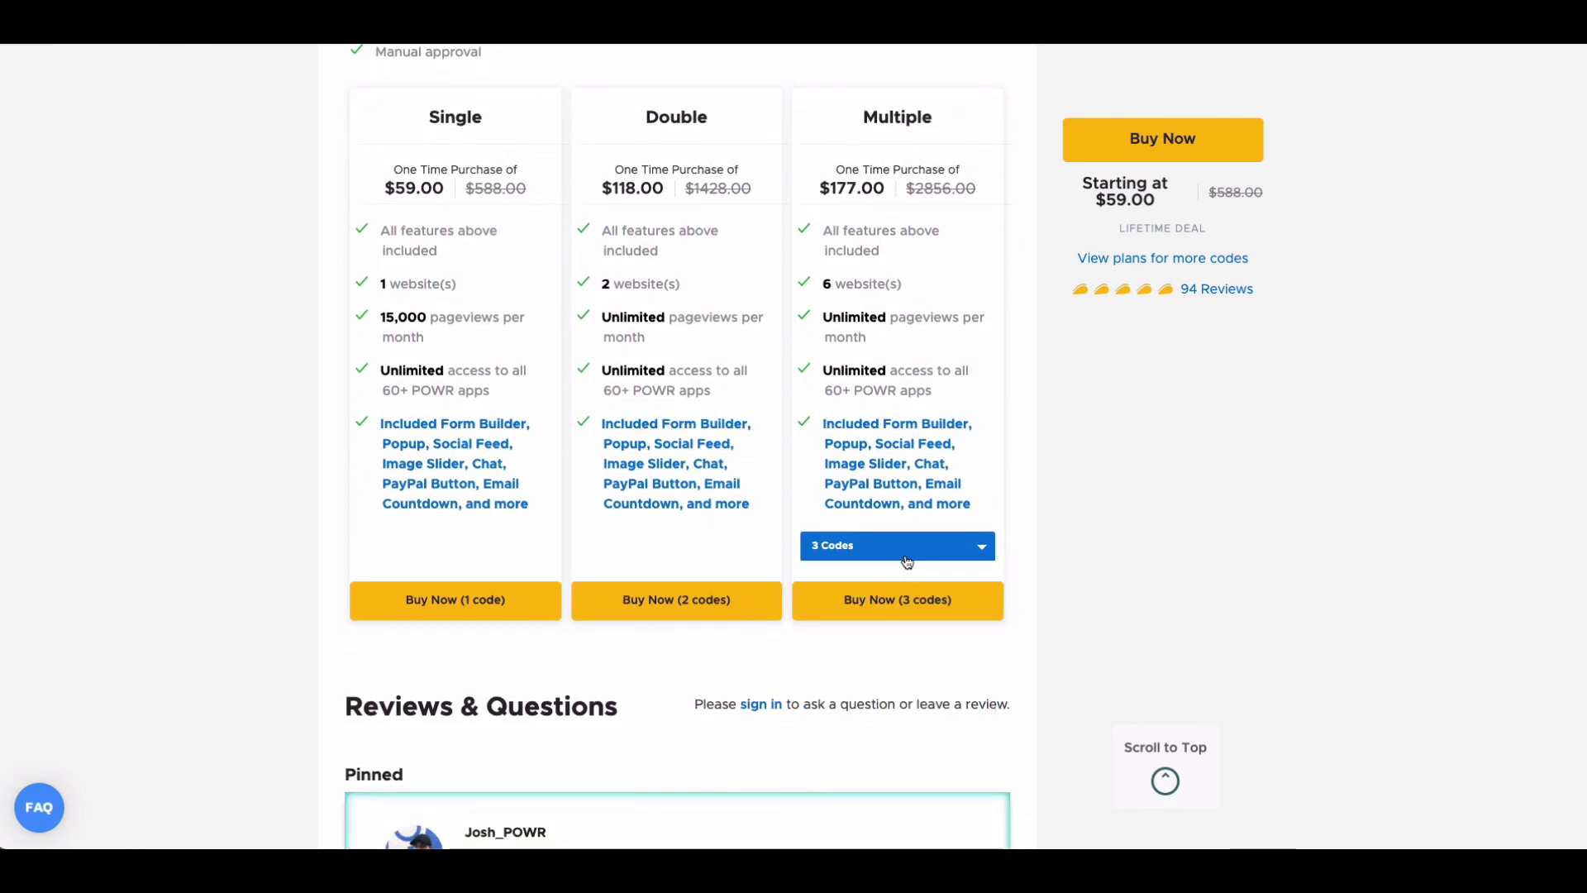
click(907, 562)
click(897, 590)
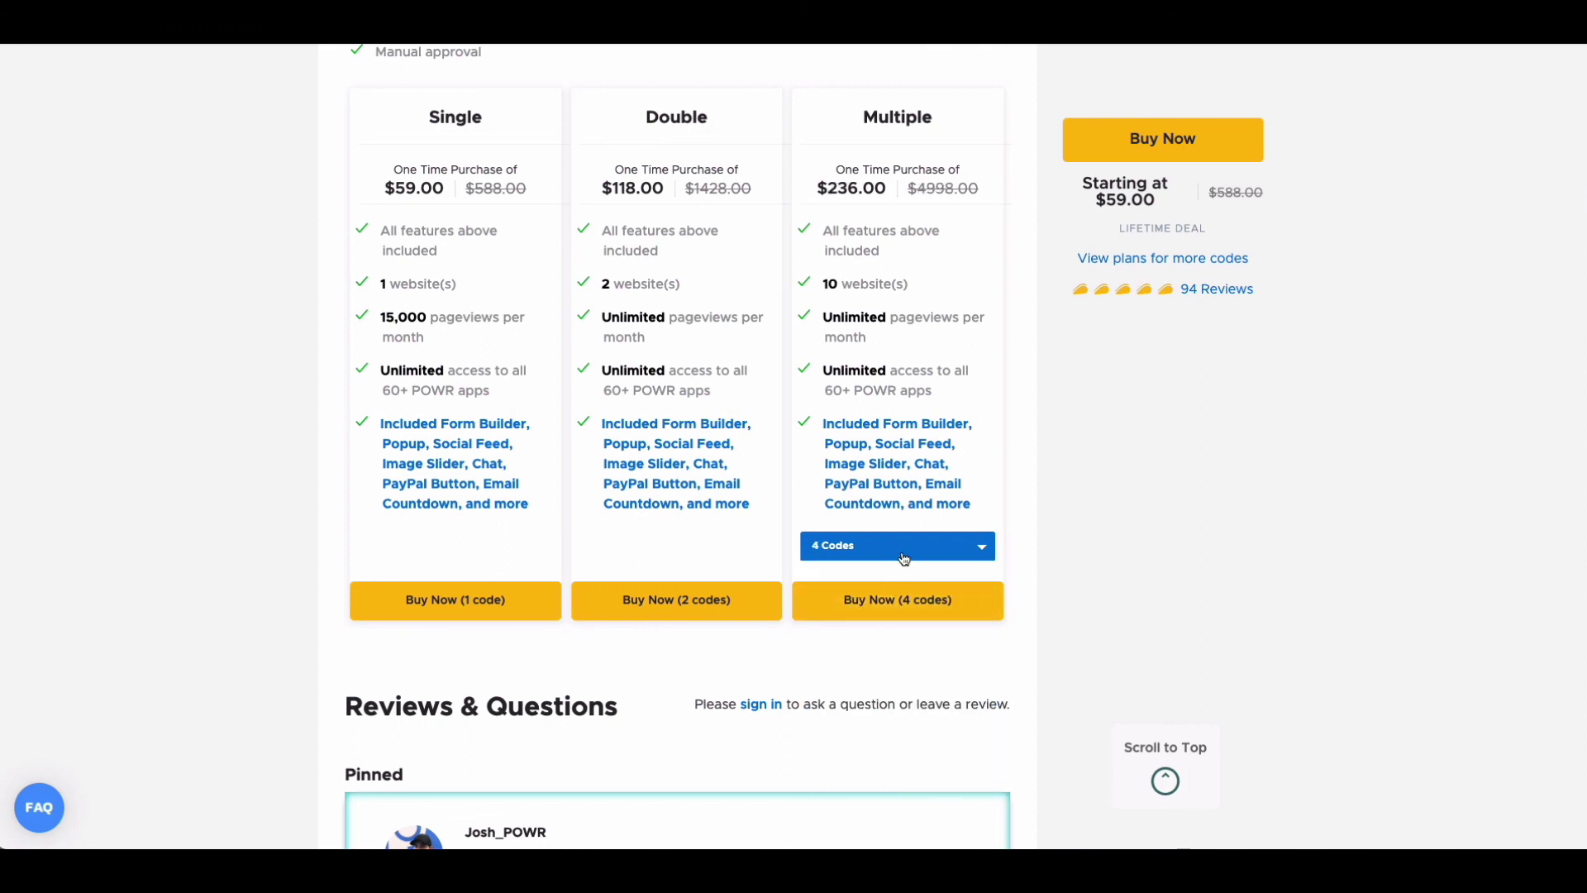
click(904, 551)
click(869, 633)
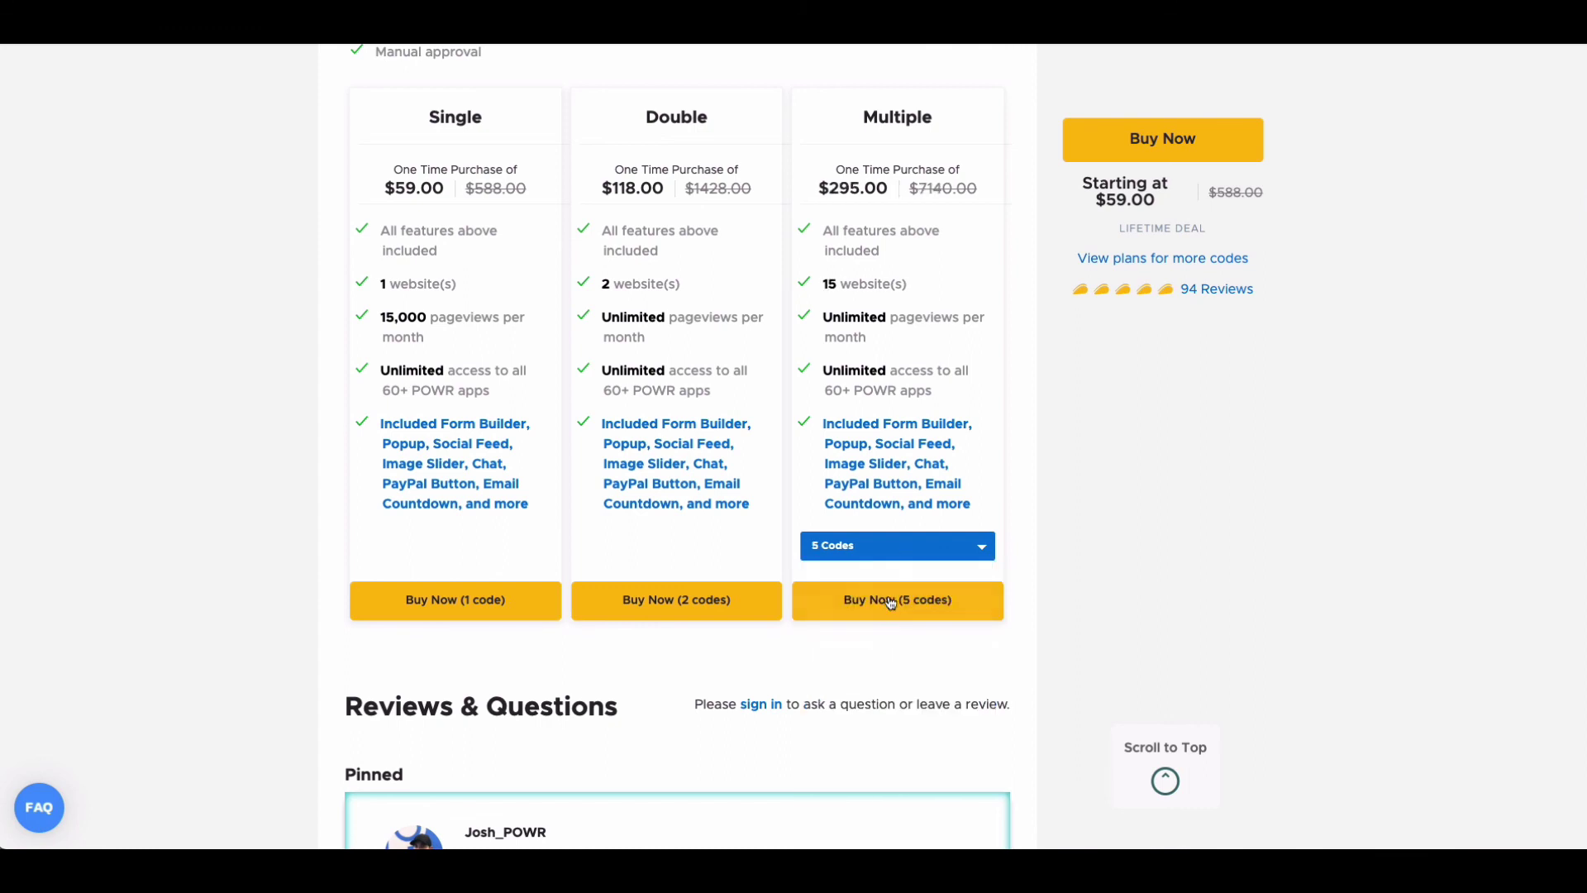
click(883, 552)
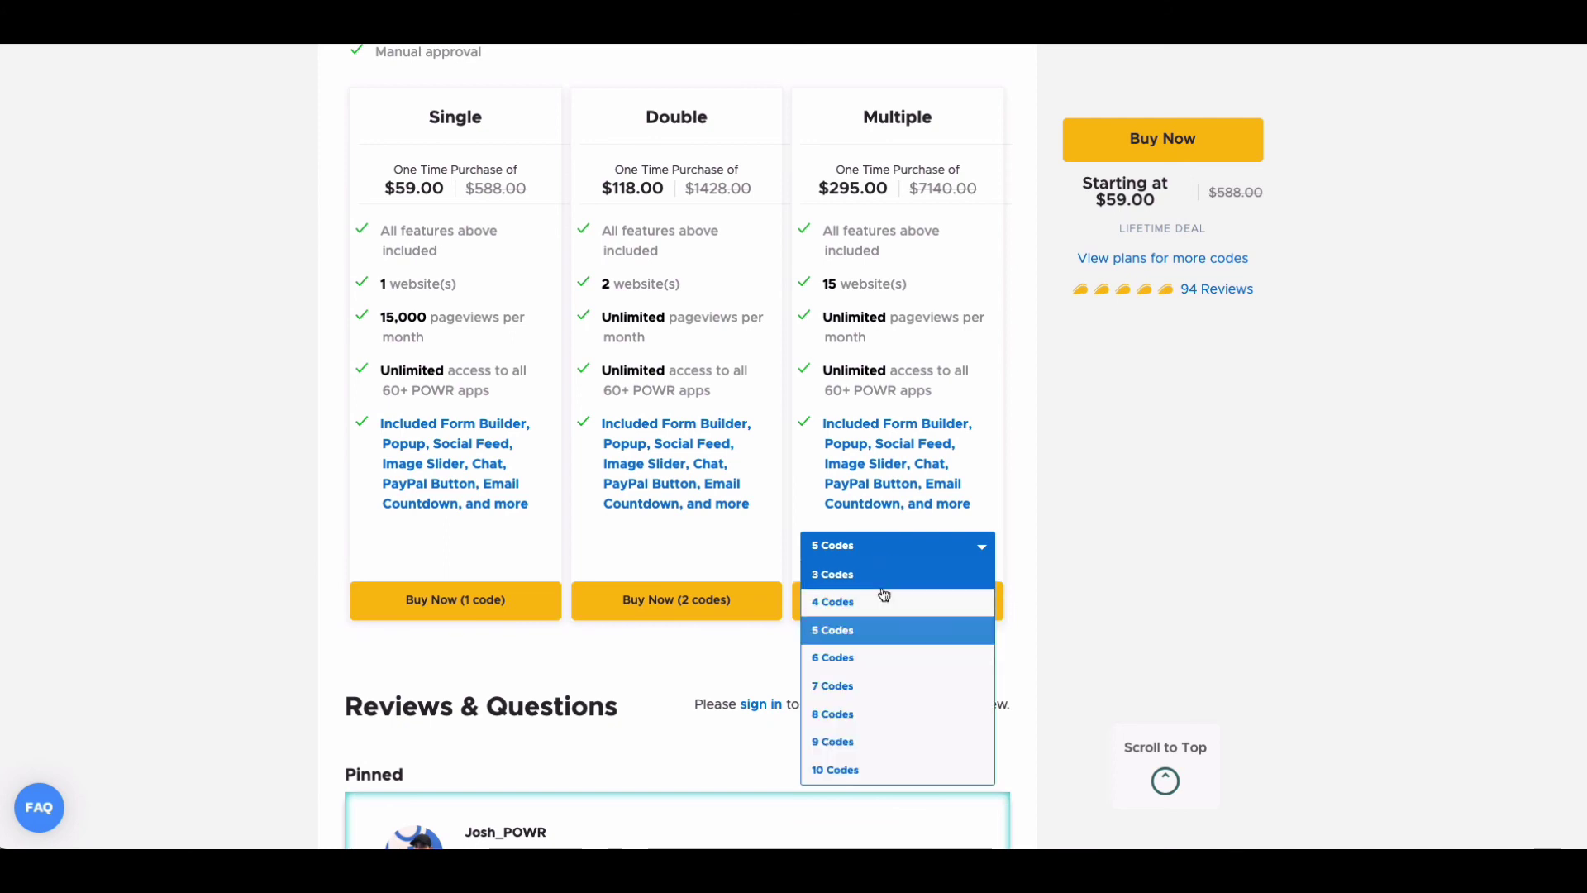
click(869, 766)
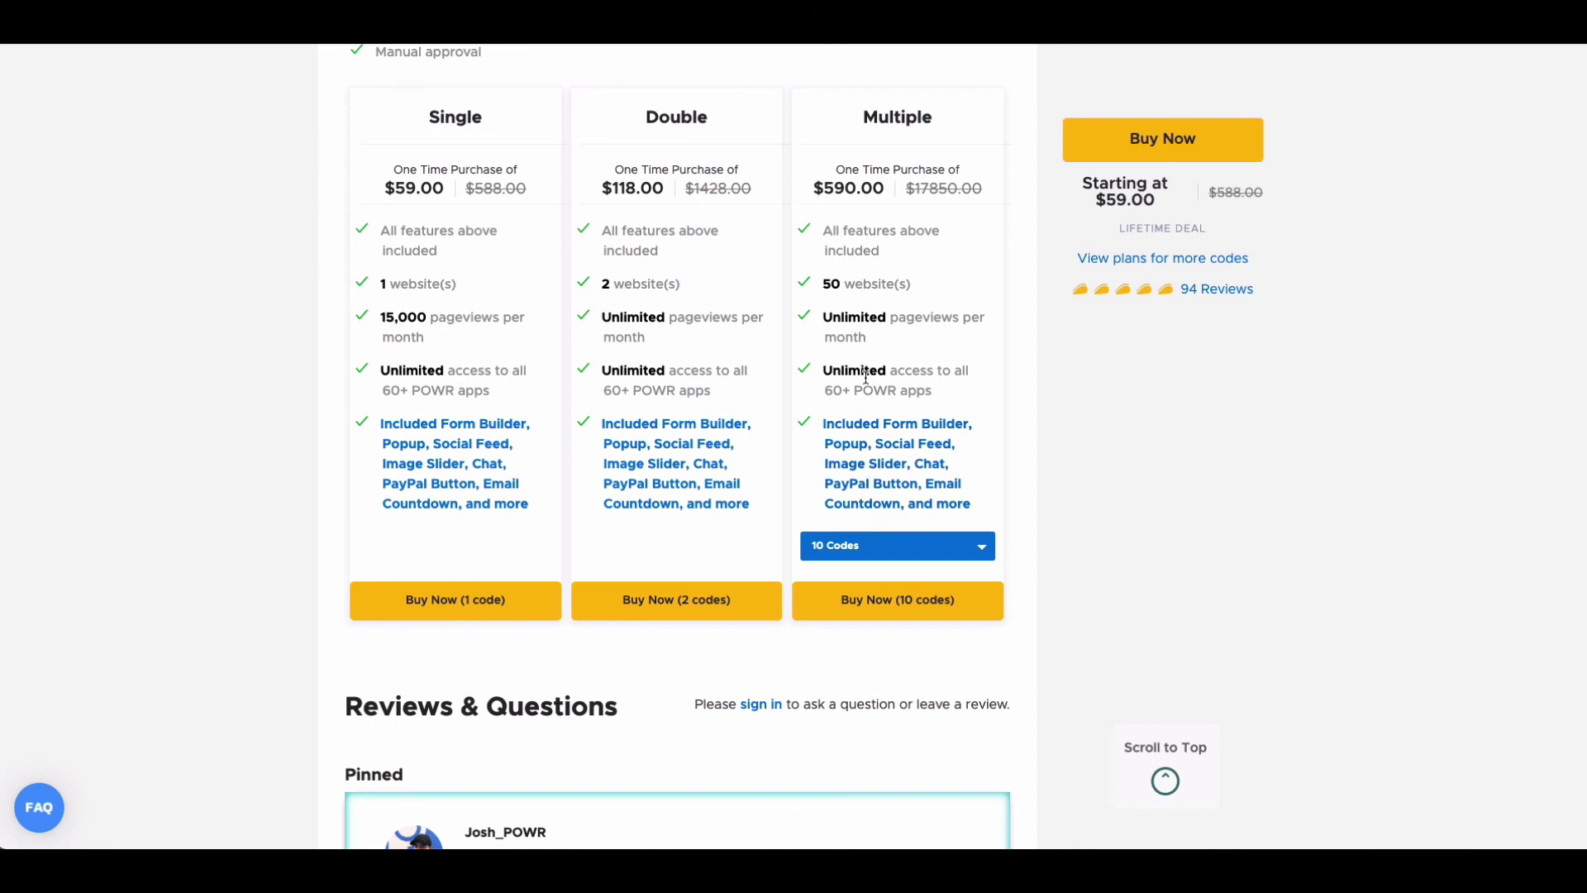
scroll(868, 376, up, 2)
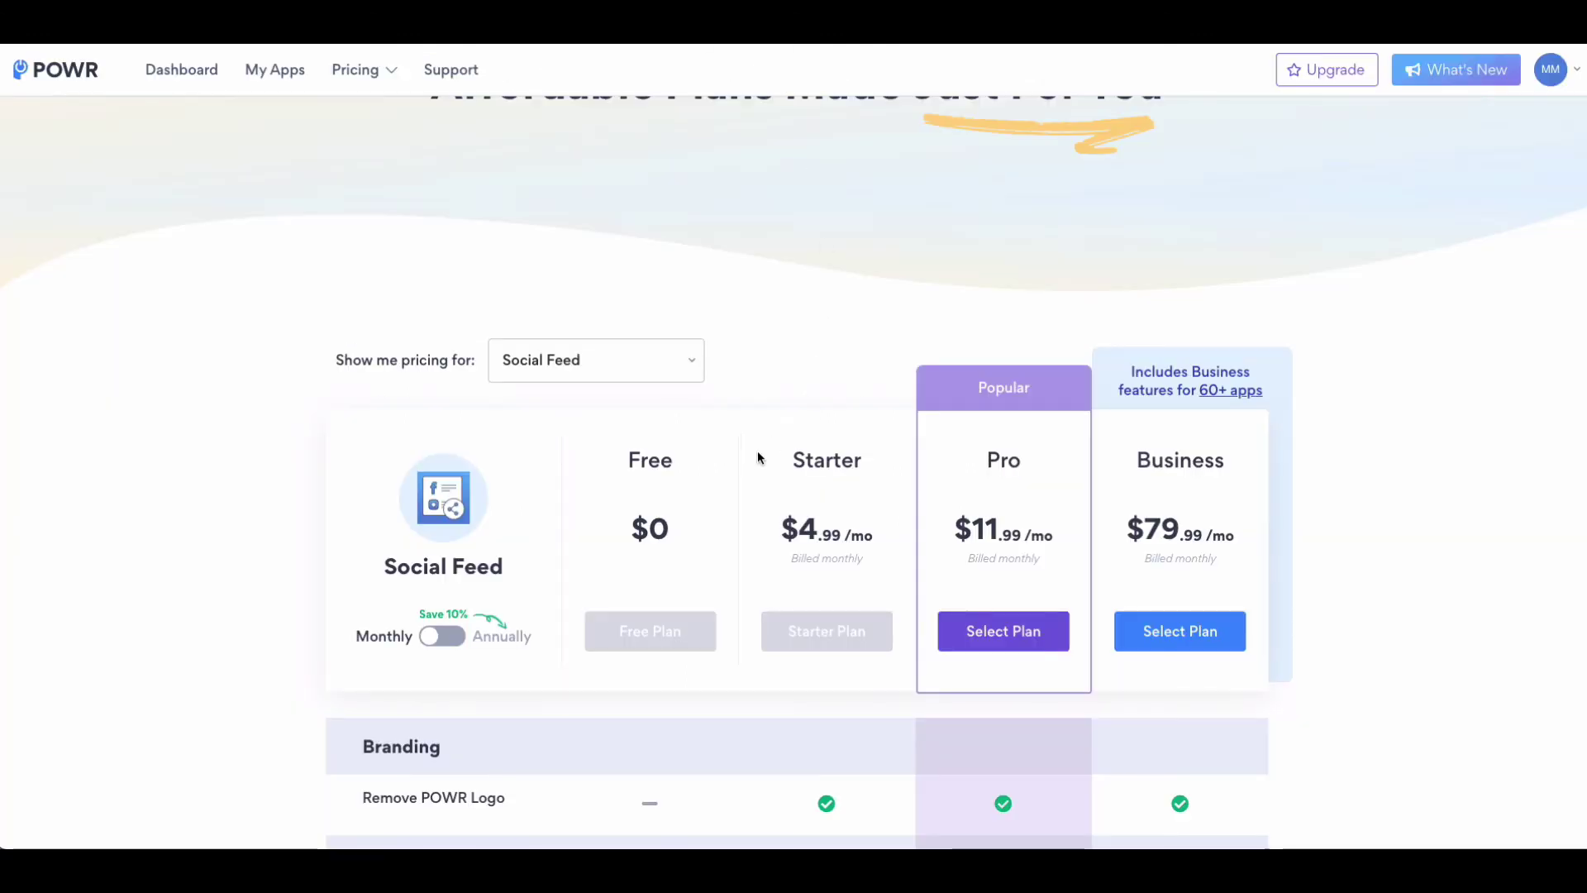
Switch Social Feed pricing to annual billing: Pro $10.79/mo, Business $71.99/mo
scroll(754, 454, down, 3)
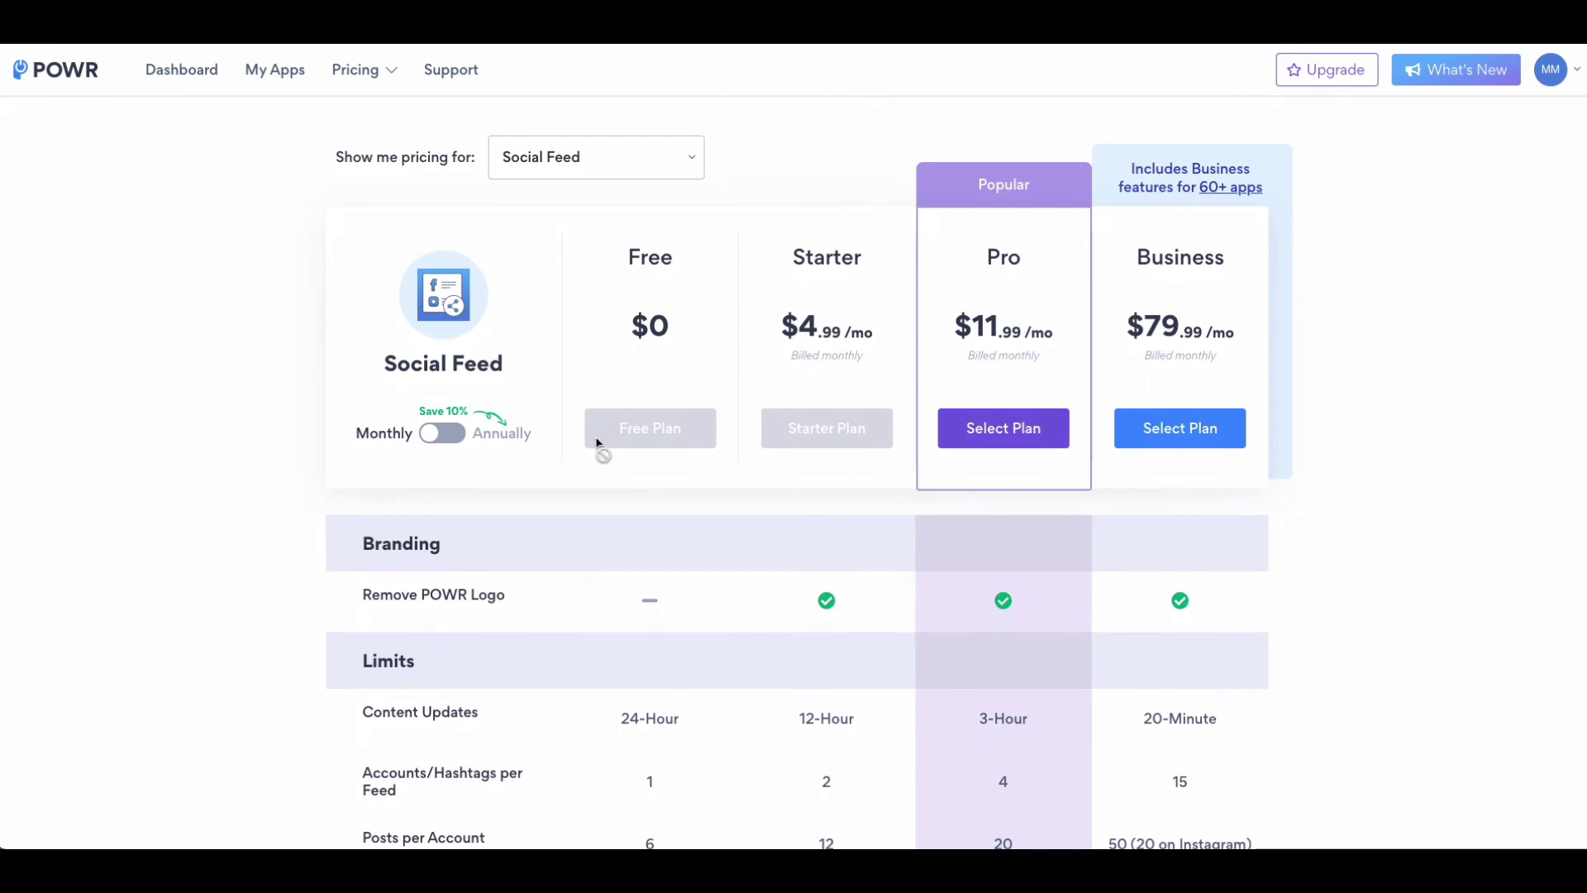
click(439, 436)
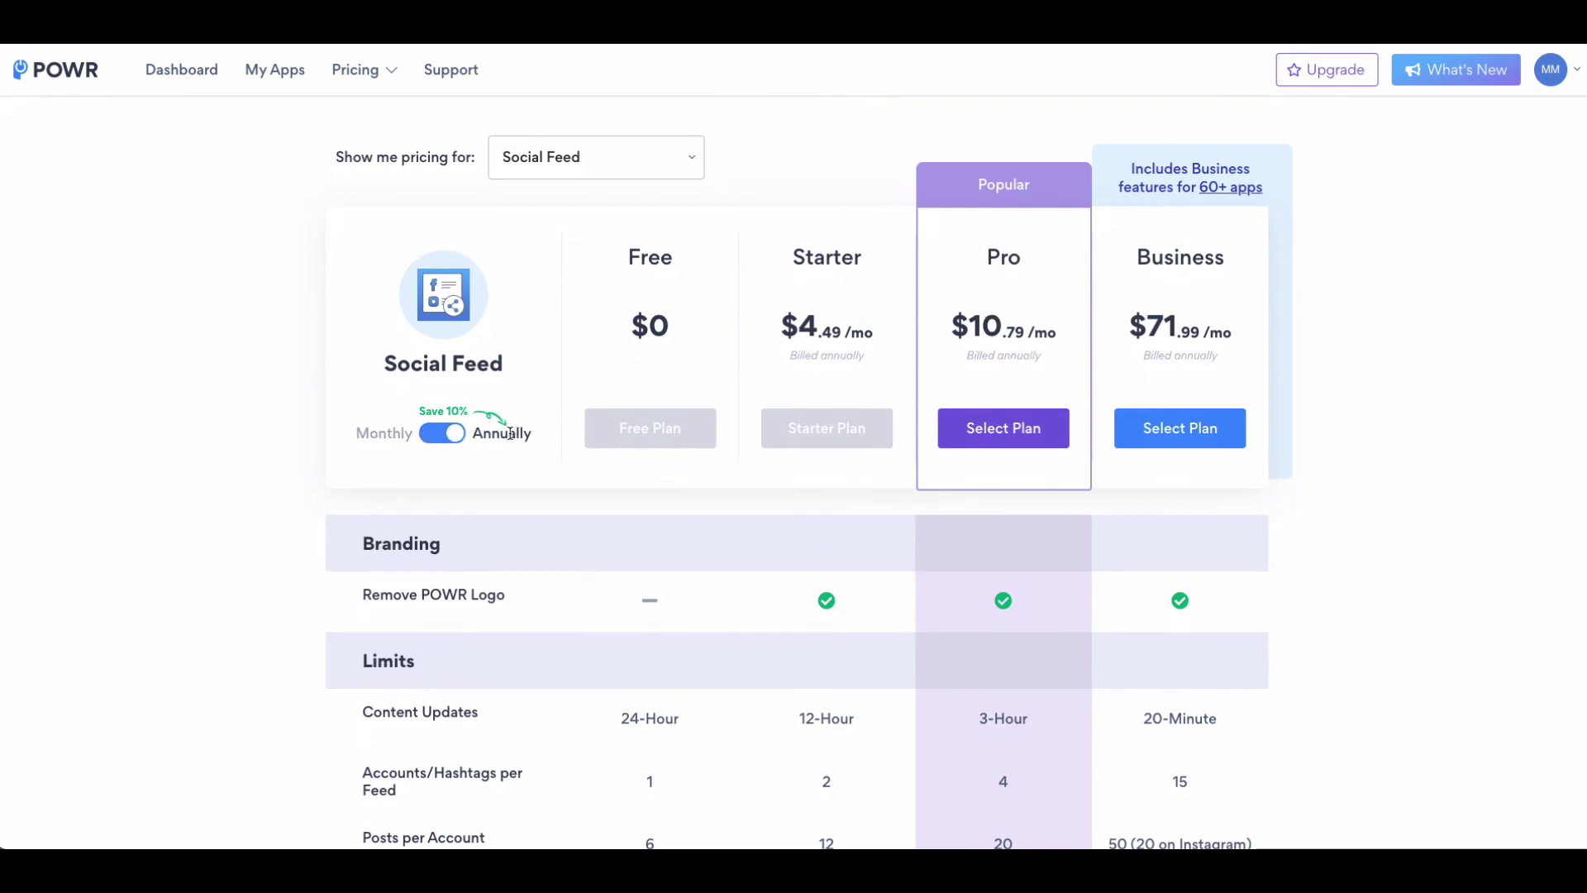